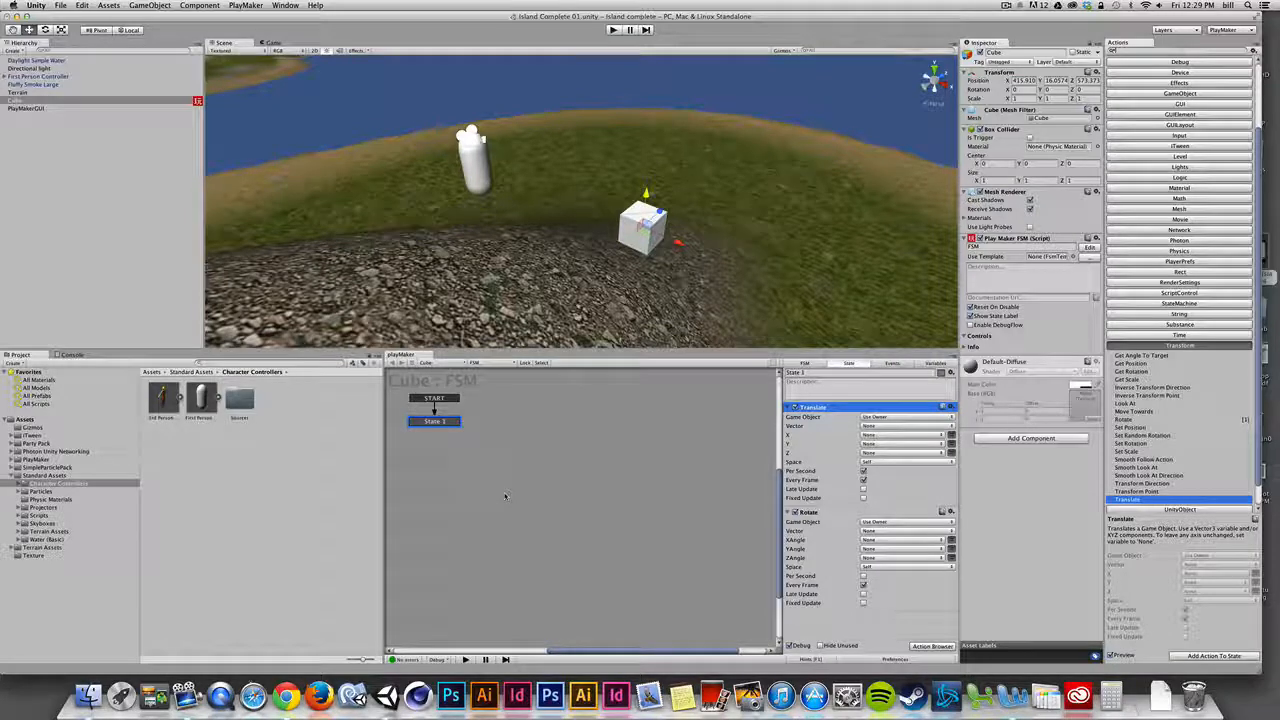
Step: Remove the existing FSM component from the Cube
{"action": "left_click", "coordinate": [57, 212]}
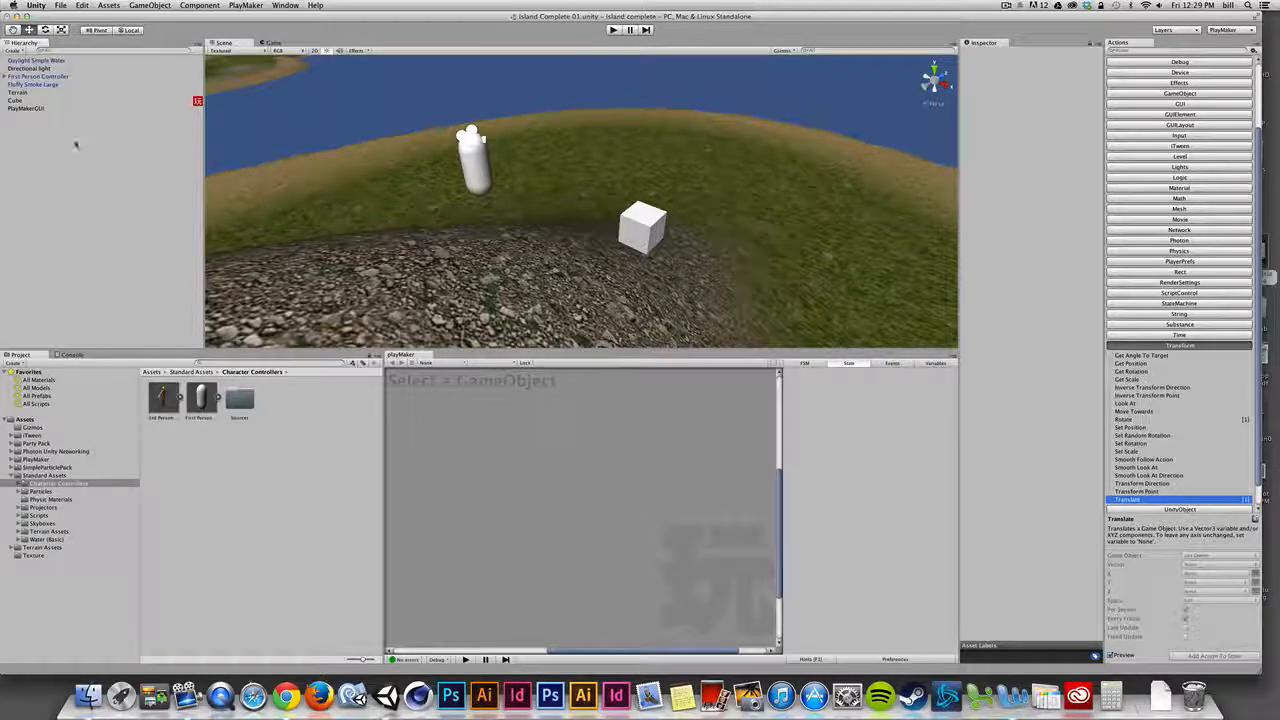
{"action": "left_click", "coordinate": [31, 101]}
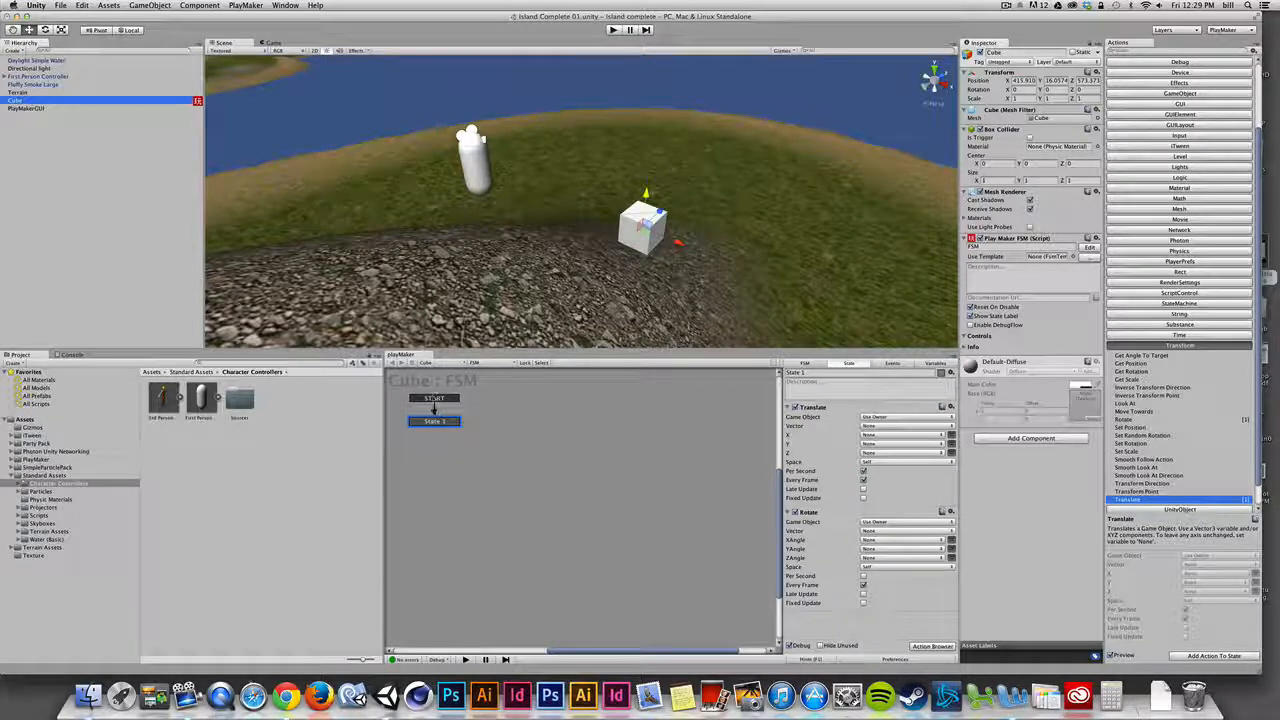
{"action": "right_click", "coordinate": [442, 400]}
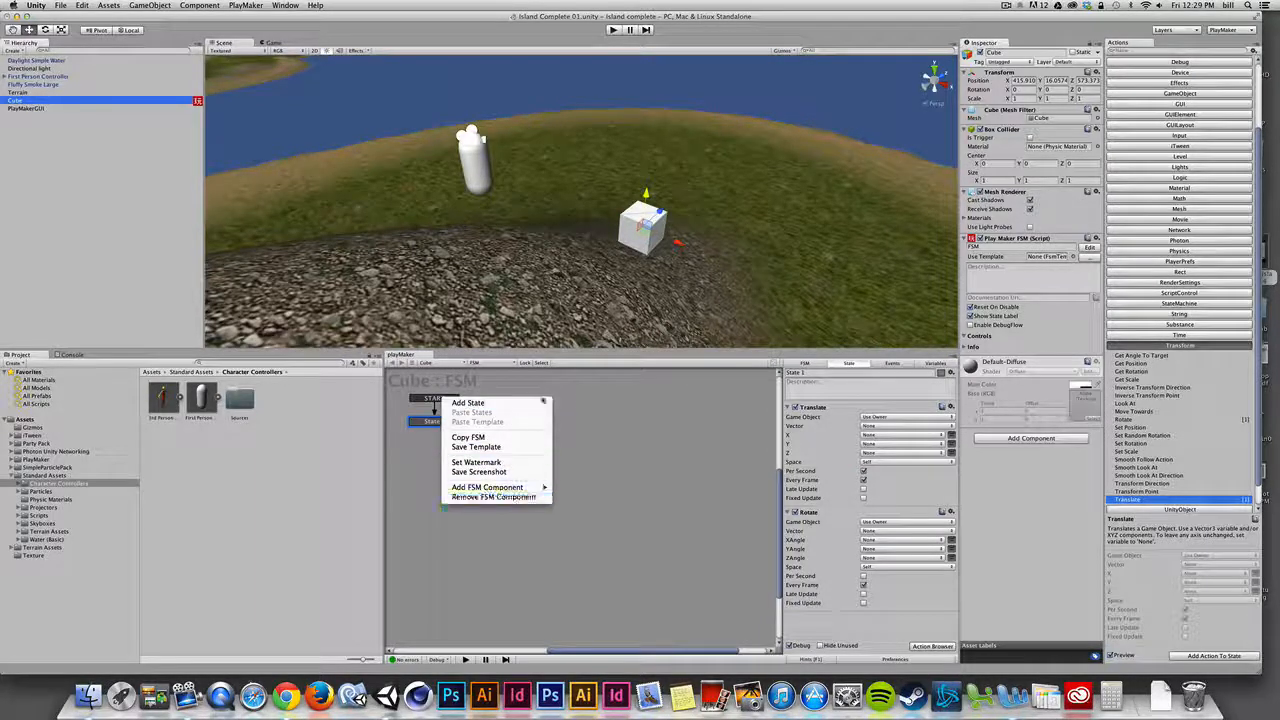
{"action": "left_click", "coordinate": [603, 394]}
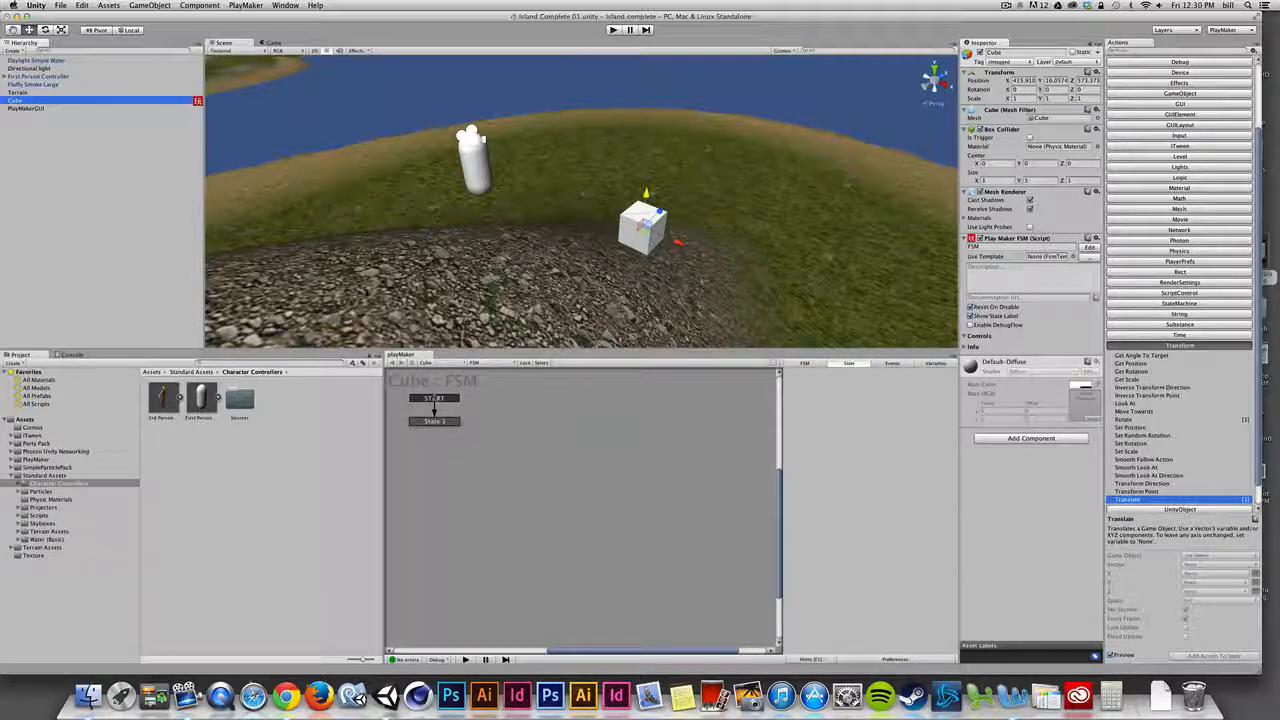
{"action": "right_click", "coordinate": [431, 396]}
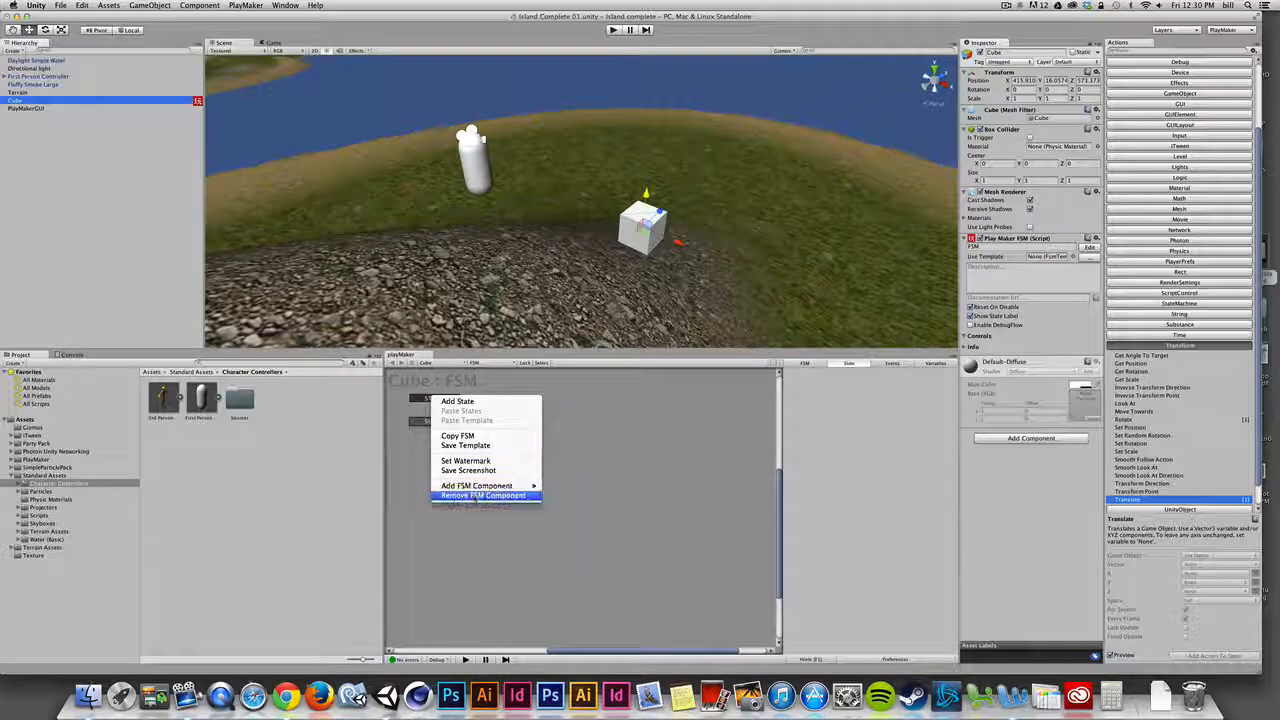
{"action": "left_click", "coordinate": [480, 495]}
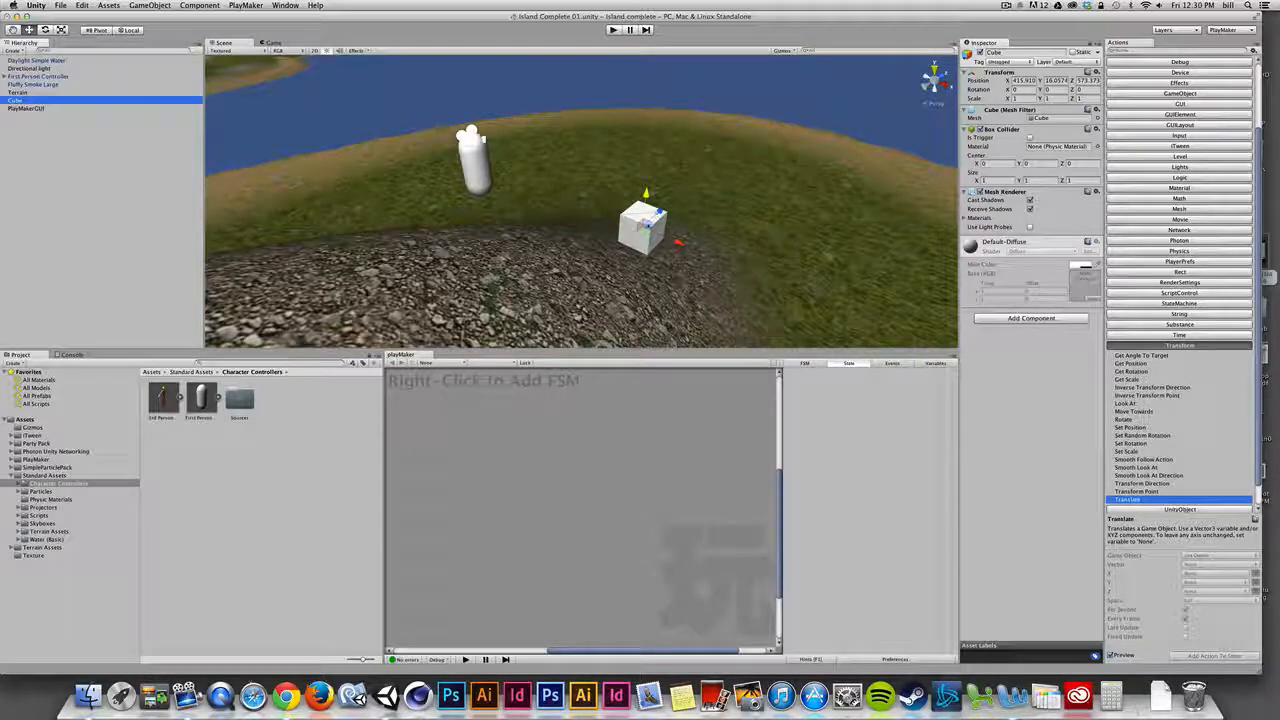
Step: Lower the Cube to about Y 12.8 and set its X and Z scale to 5
{"action": "left_click_drag", "start_coordinate": [646, 195], "coordinate": [636, 272]}
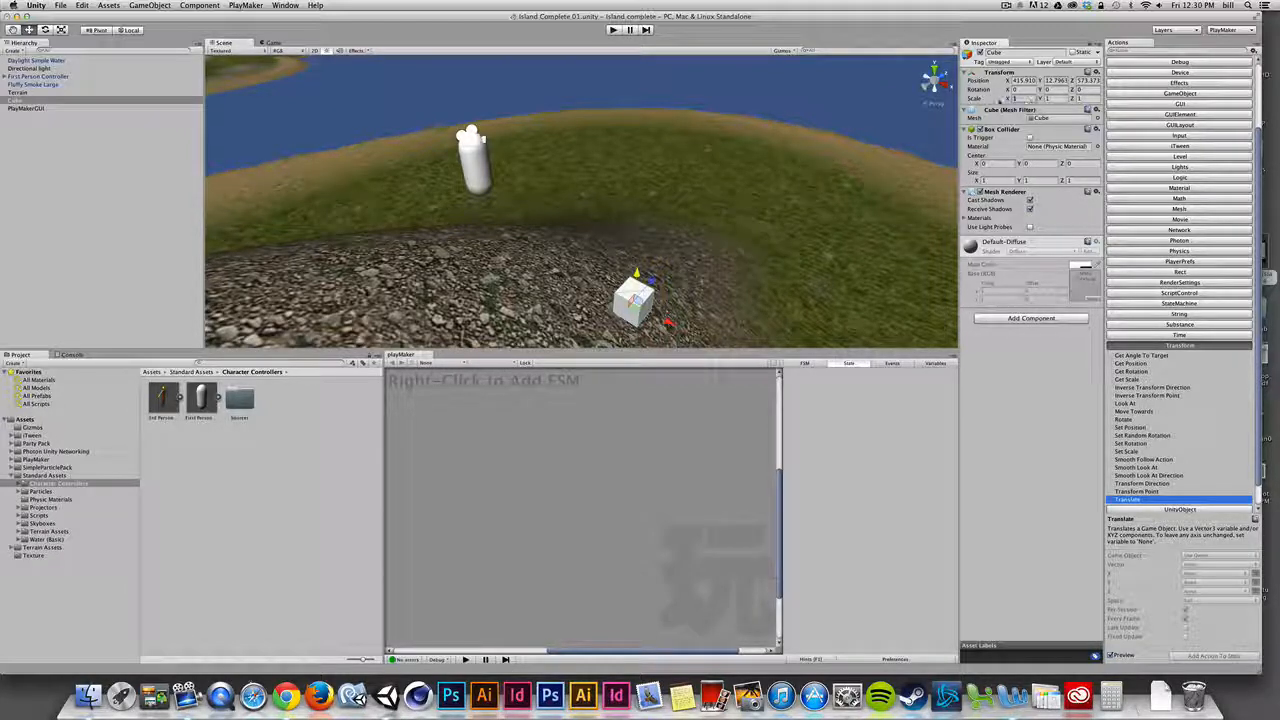
{"action": "type", "text": "50"}
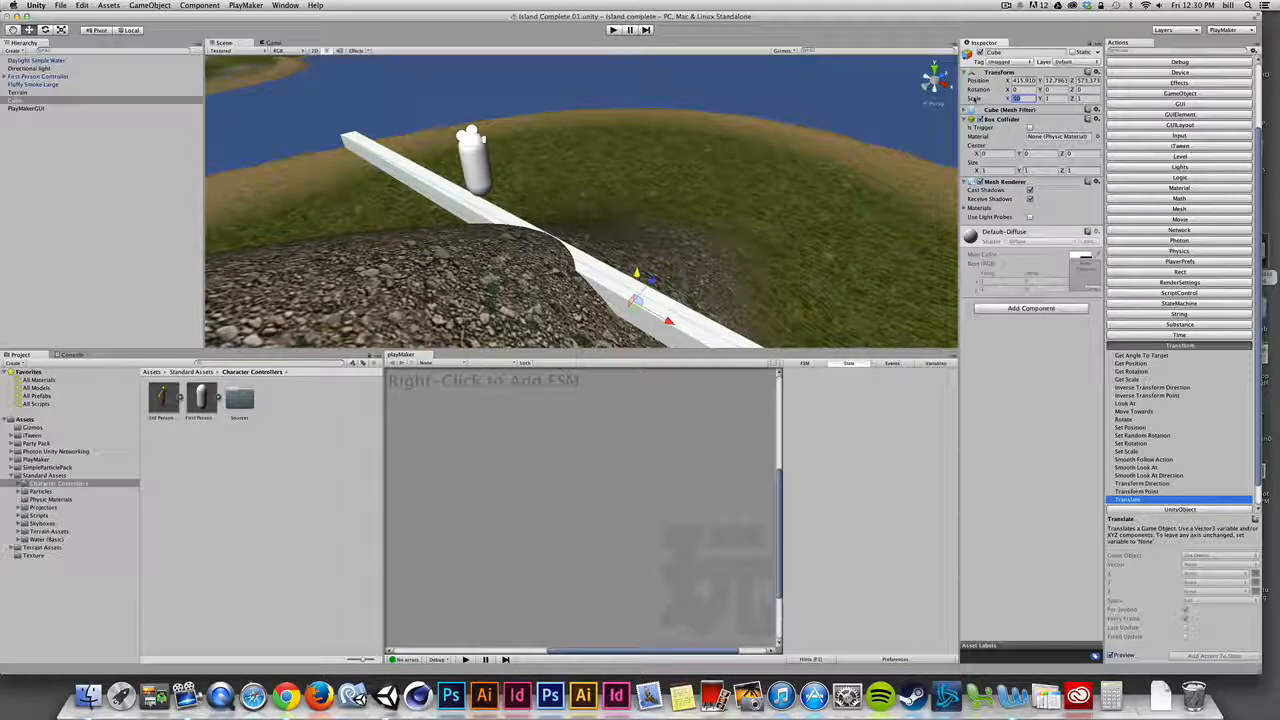
{"action": "key", "text": "BackSpace"}
{"action": "key", "text": "Tab"}
{"action": "key", "text": "Tab"}
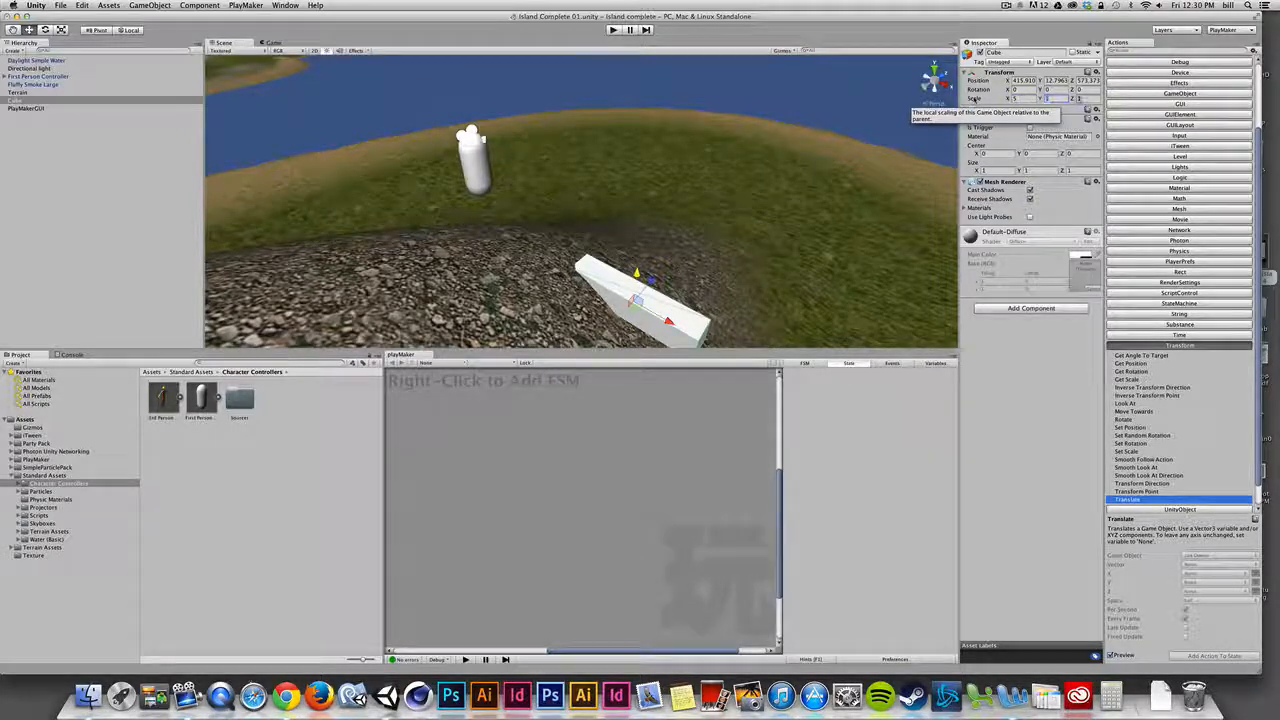
{"action": "type", "text": "5"}
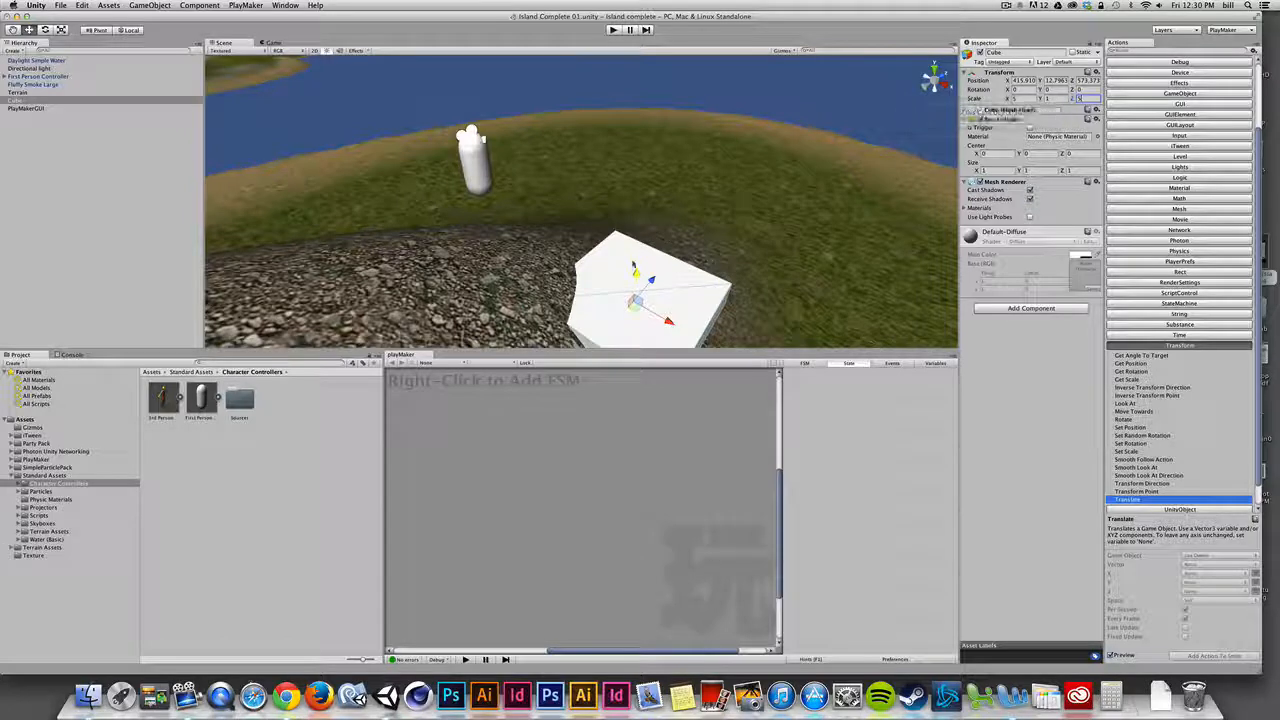
Step: Move the Cube along Z to about 576.8 and set its Y scale to 0.5
{"action": "left_click_drag", "start_coordinate": [652, 281], "coordinate": [690, 238]}
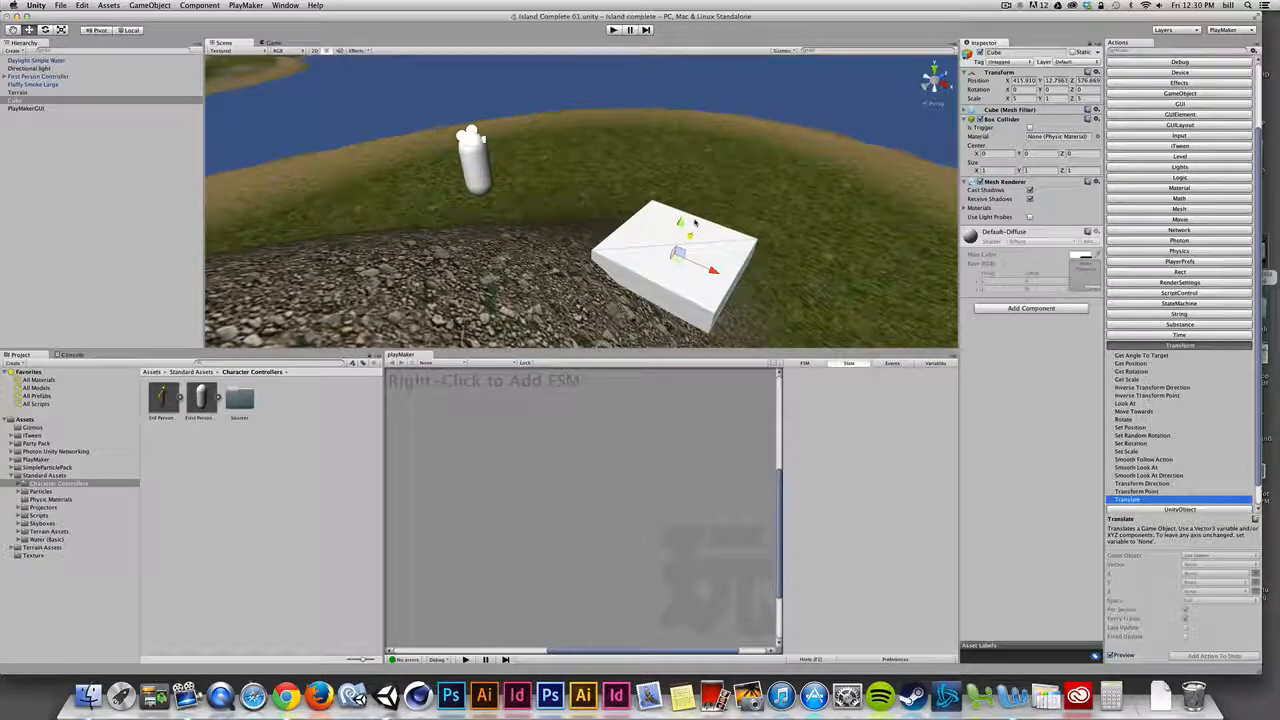
{"action": "left_click", "coordinate": [1052, 98]}
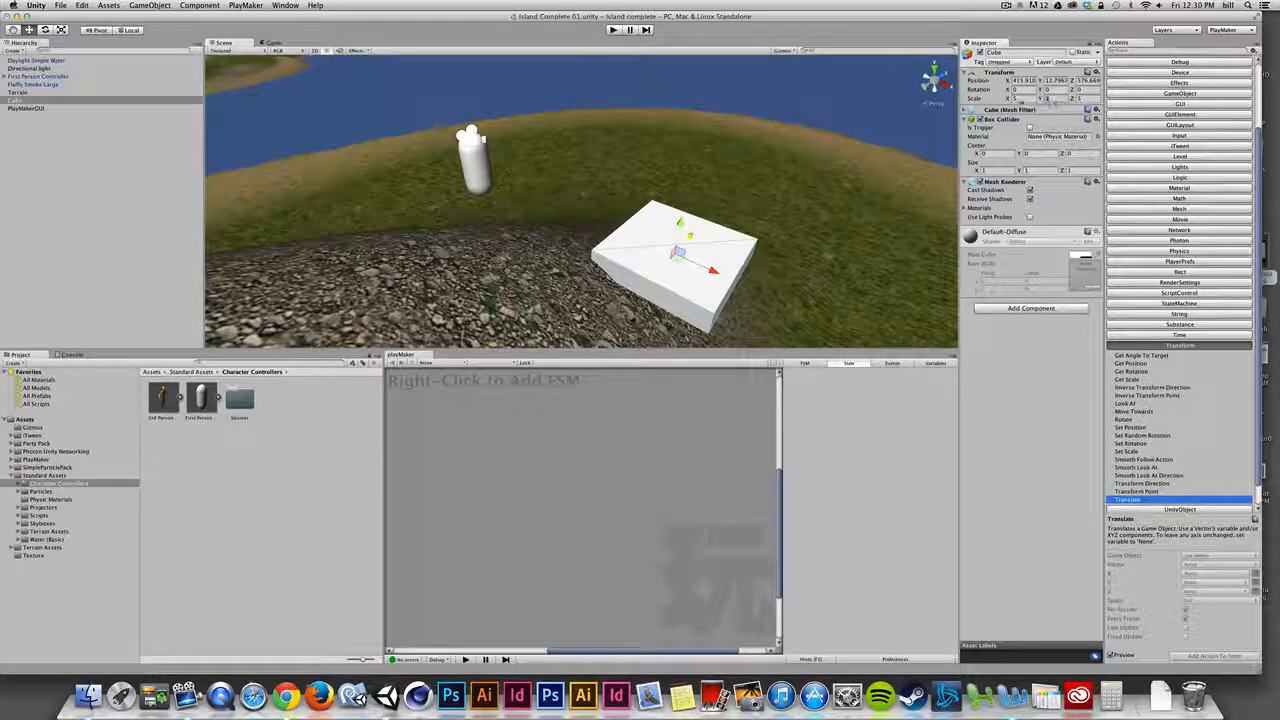
{"action": "type", "text": "0.5"}
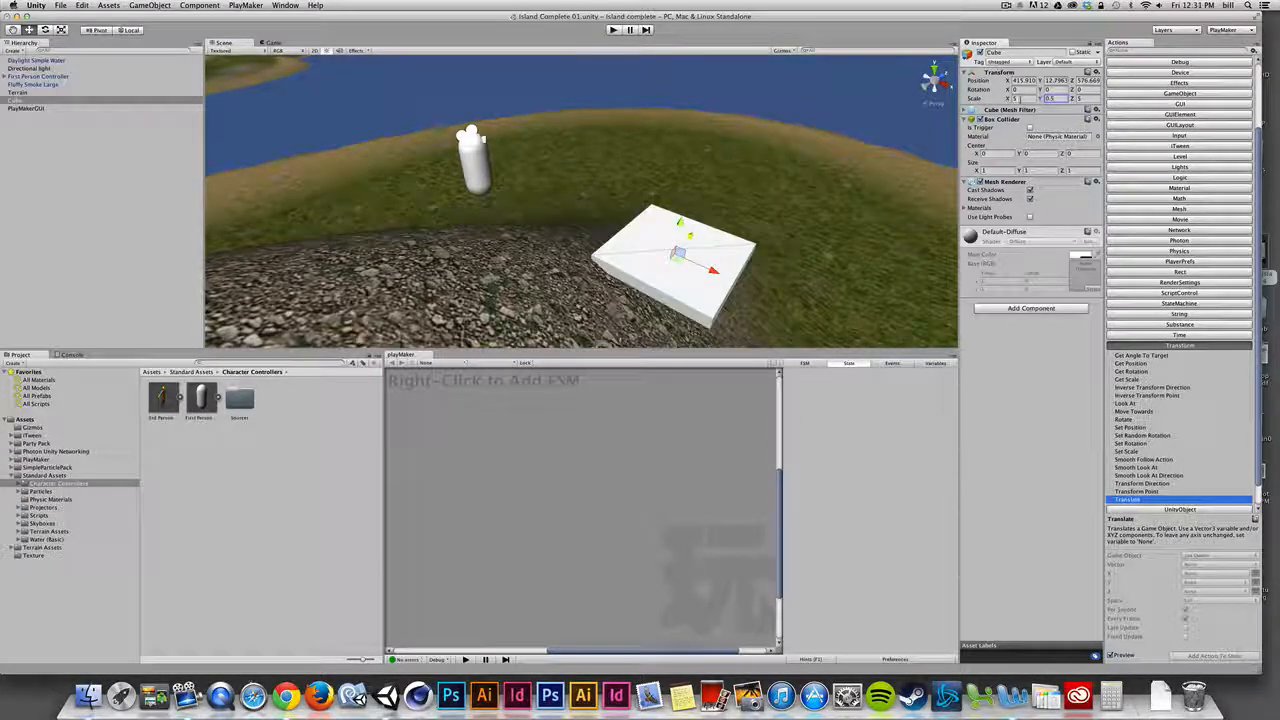
{"action": "left_click_drag", "start_coordinate": [690, 236], "coordinate": [699, 288]}
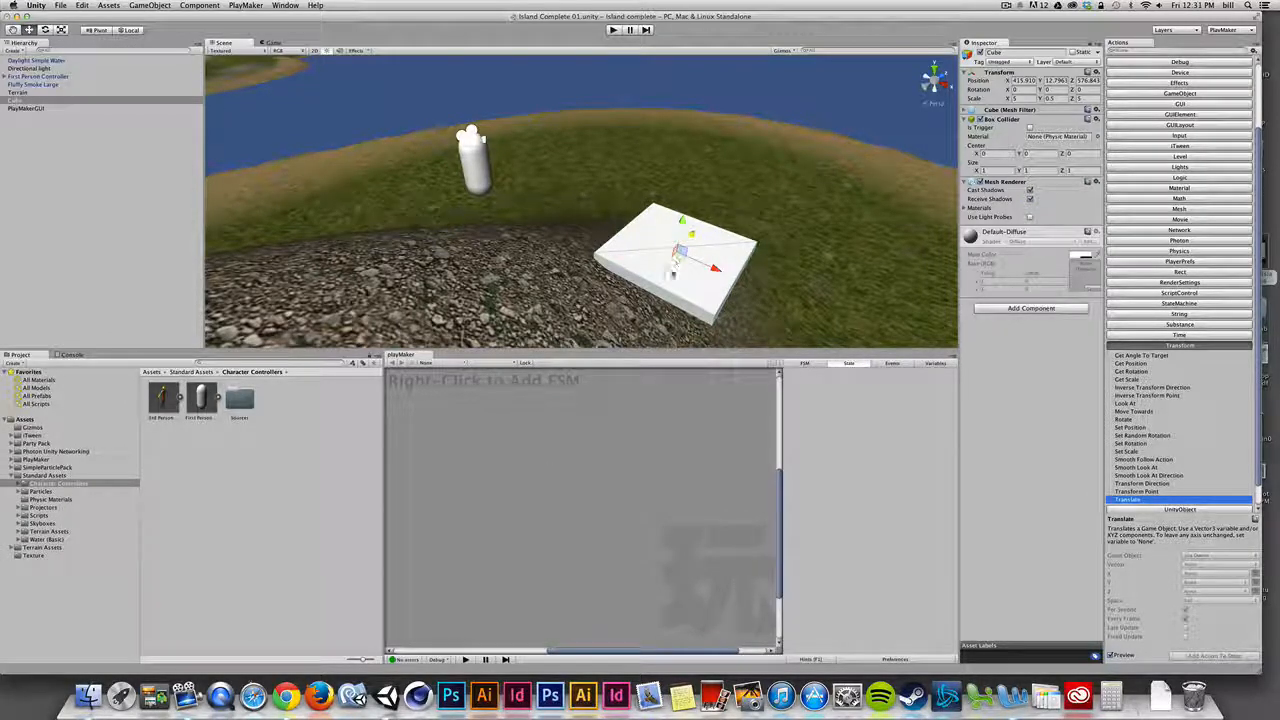
Step: Add a new FSM to the Cube and add a Translate action to State 1
{"action": "right_click", "coordinate": [519, 427]}
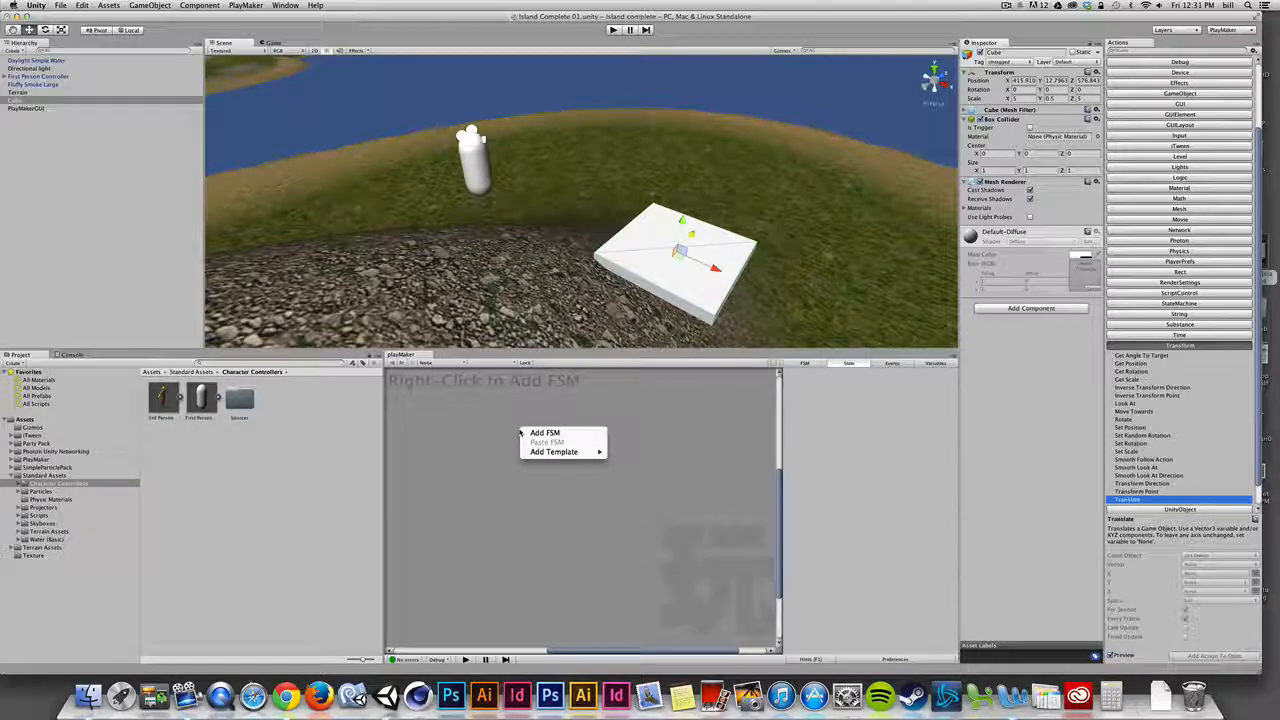
{"action": "left_click", "coordinate": [545, 432]}
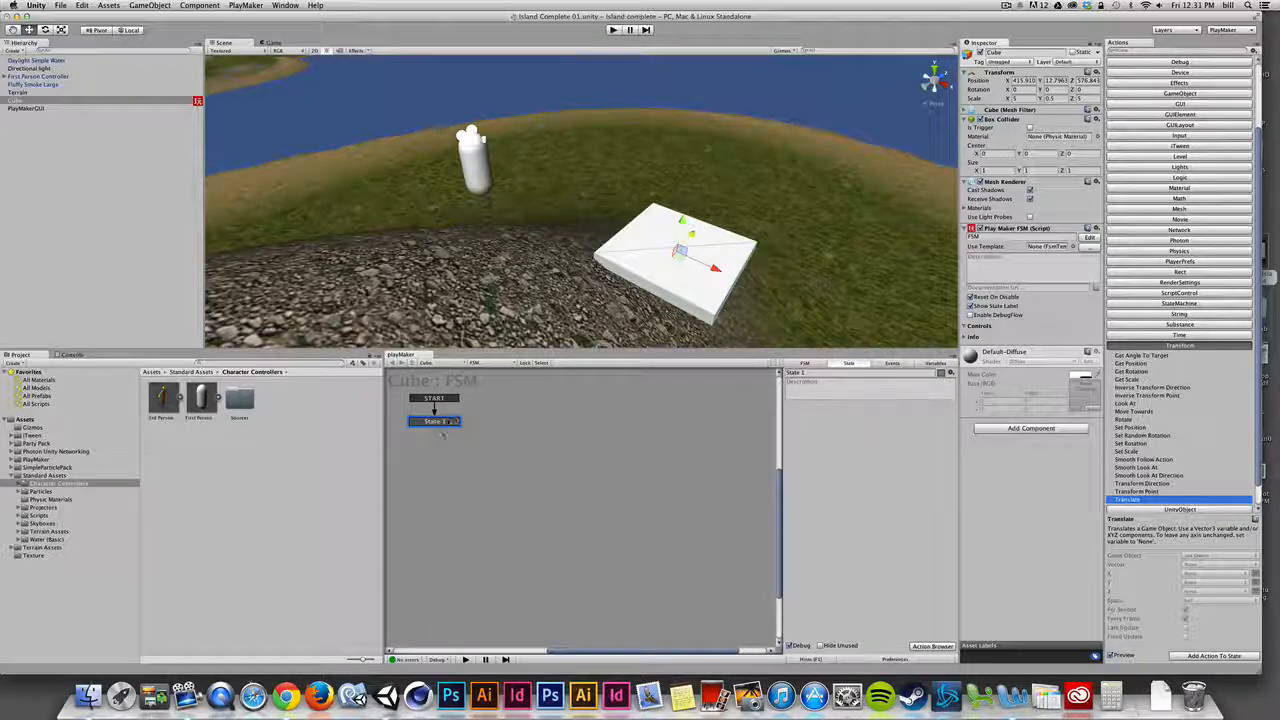
{"action": "left_click", "coordinate": [535, 421]}
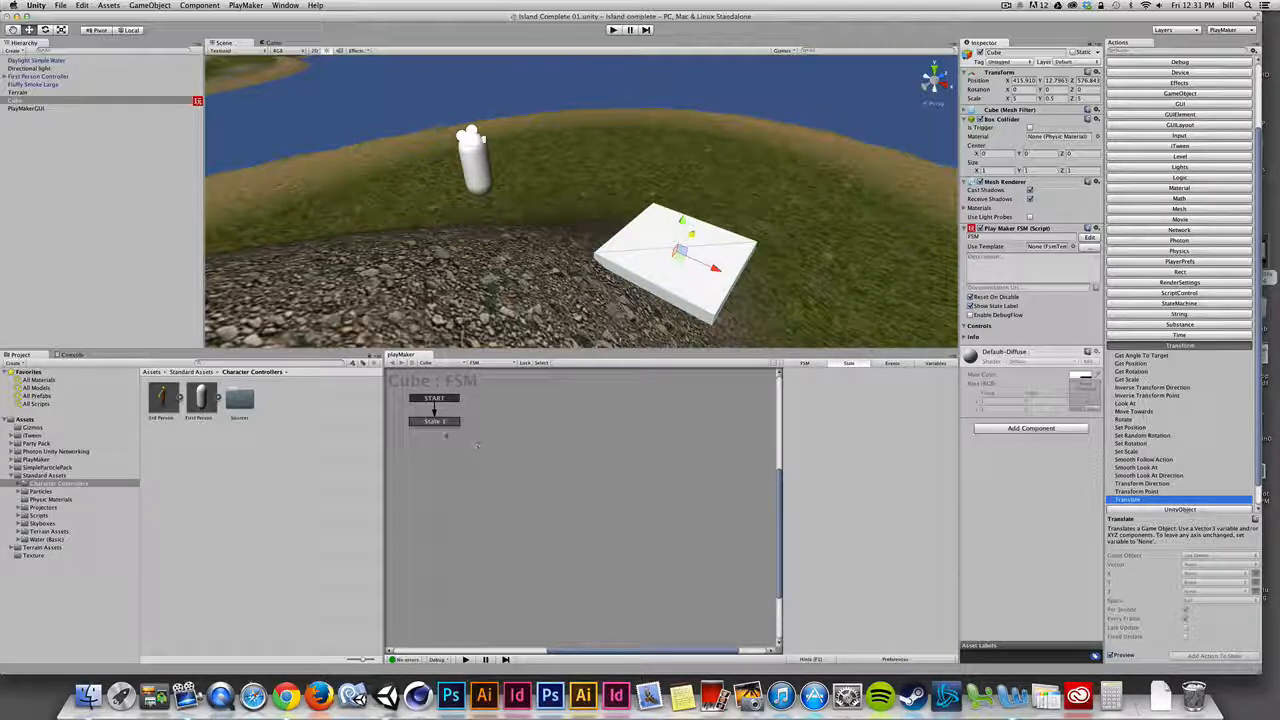
{"action": "left_click", "coordinate": [434, 421]}
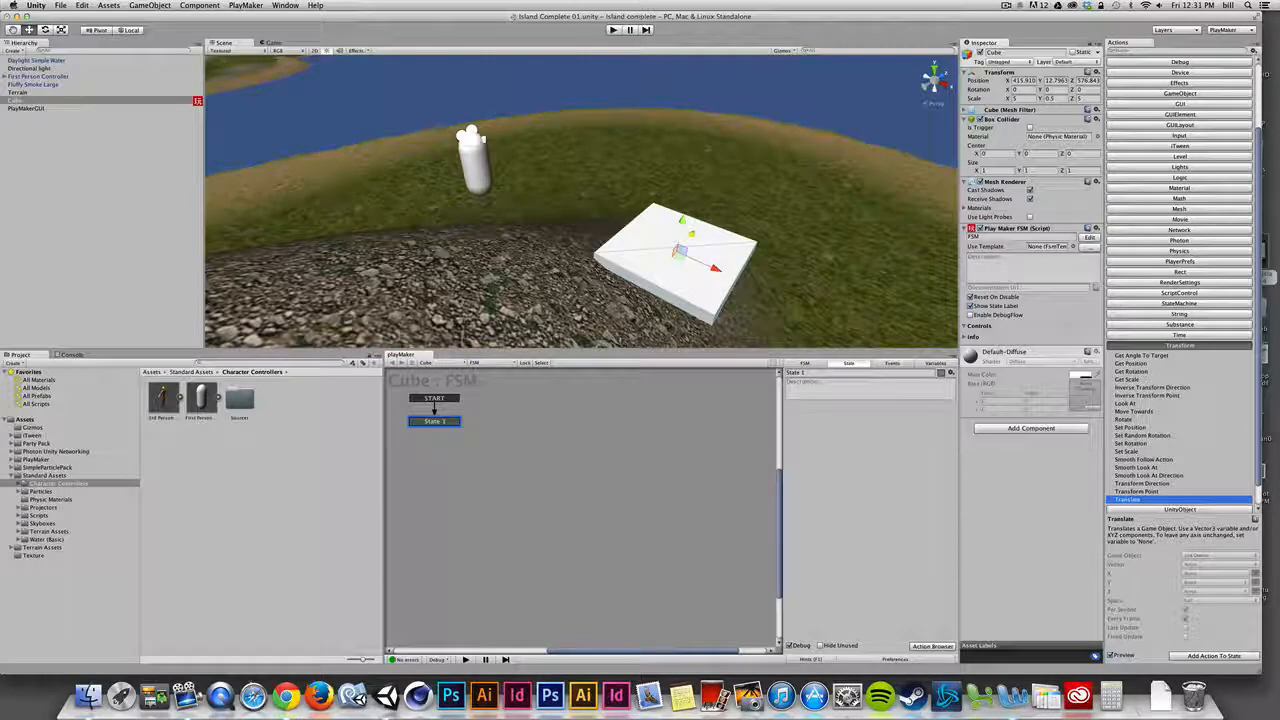
{"action": "scroll", "coordinate": [1183, 467], "scroll_direction": "down", "scroll_amount": 2}
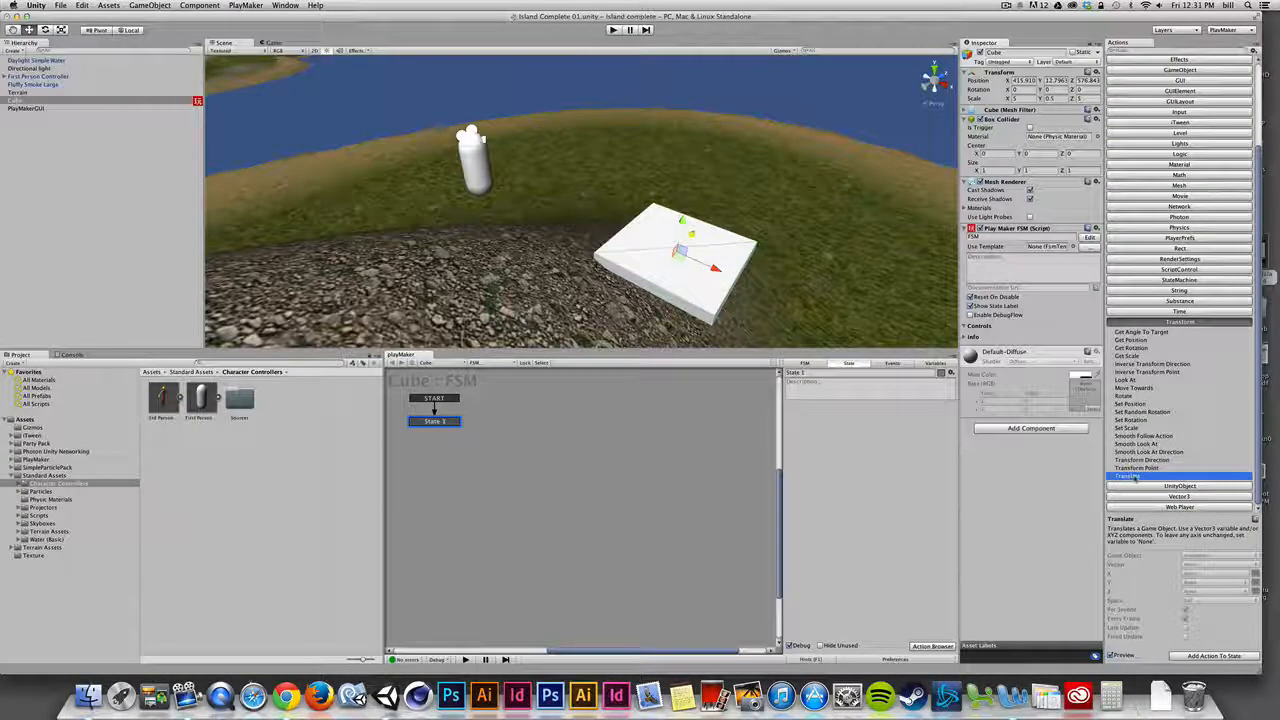
{"action": "double_click", "coordinate": [1133, 477]}
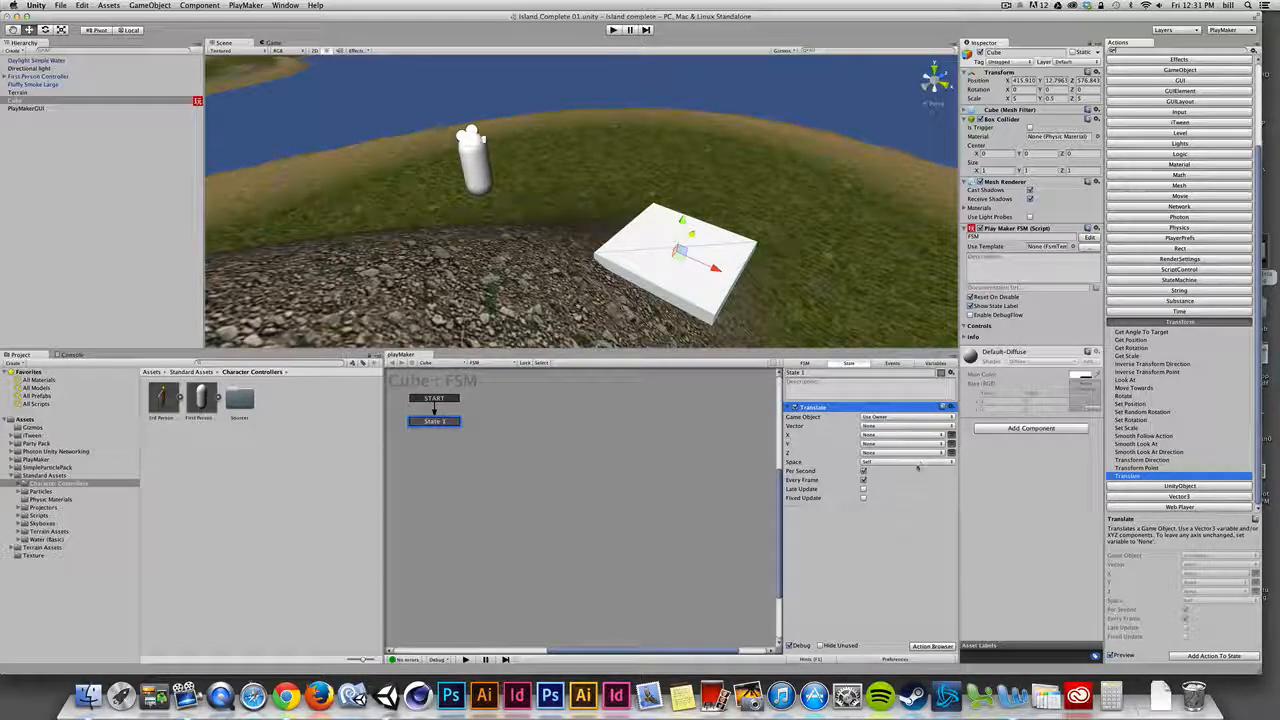
Step: Set the Translate action's space to World and its Z value to 10, and test the movement in Play mode
{"action": "left_click", "coordinate": [866, 463]}
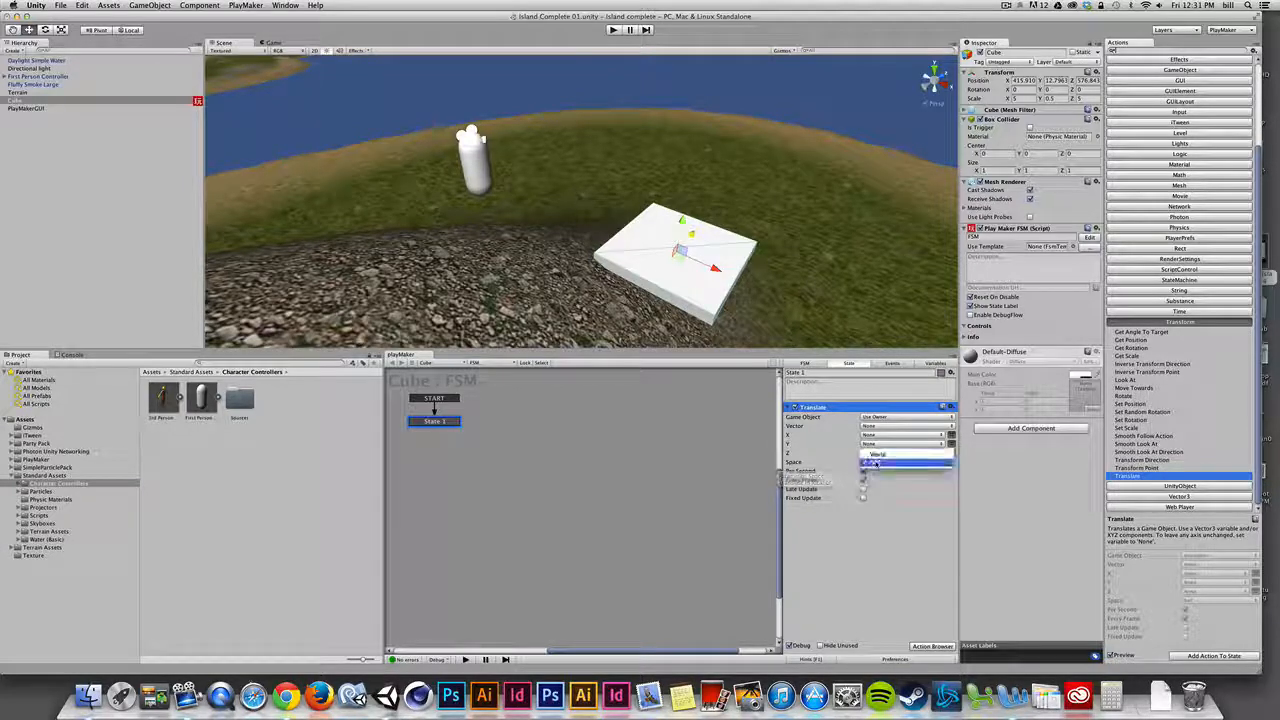
{"action": "left_click", "coordinate": [876, 455]}
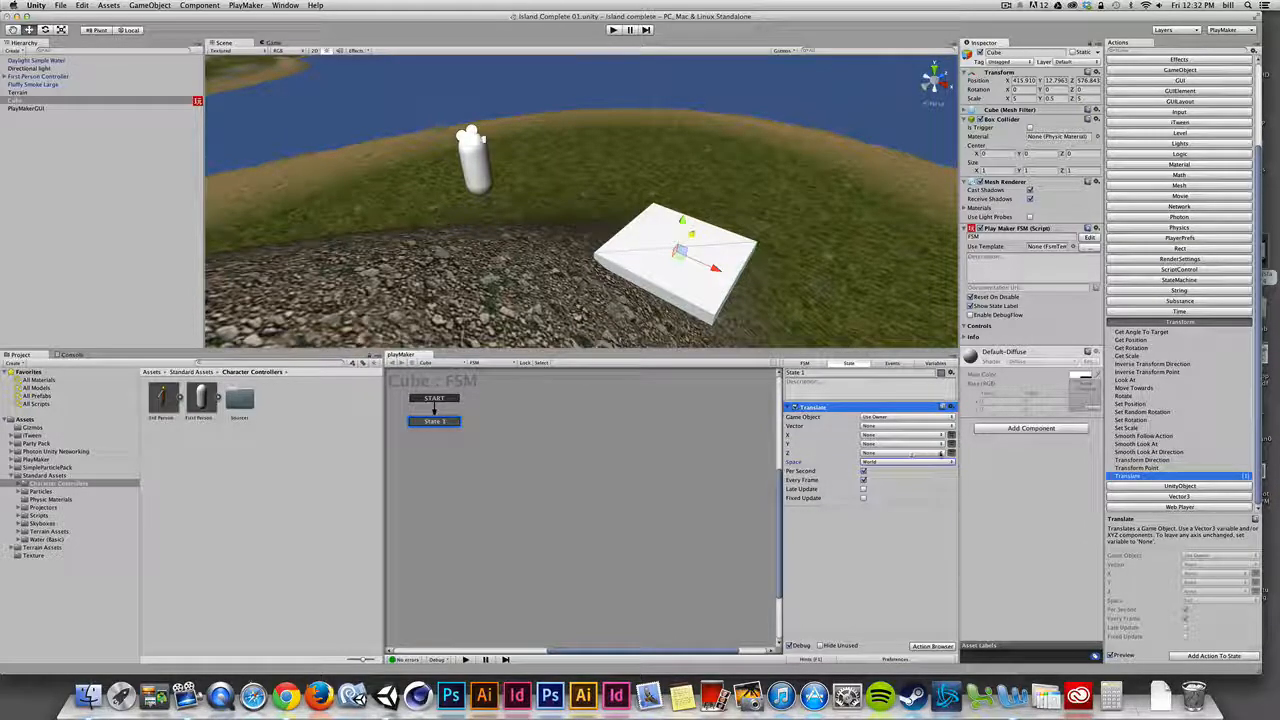
{"action": "left_click", "coordinate": [941, 452]}
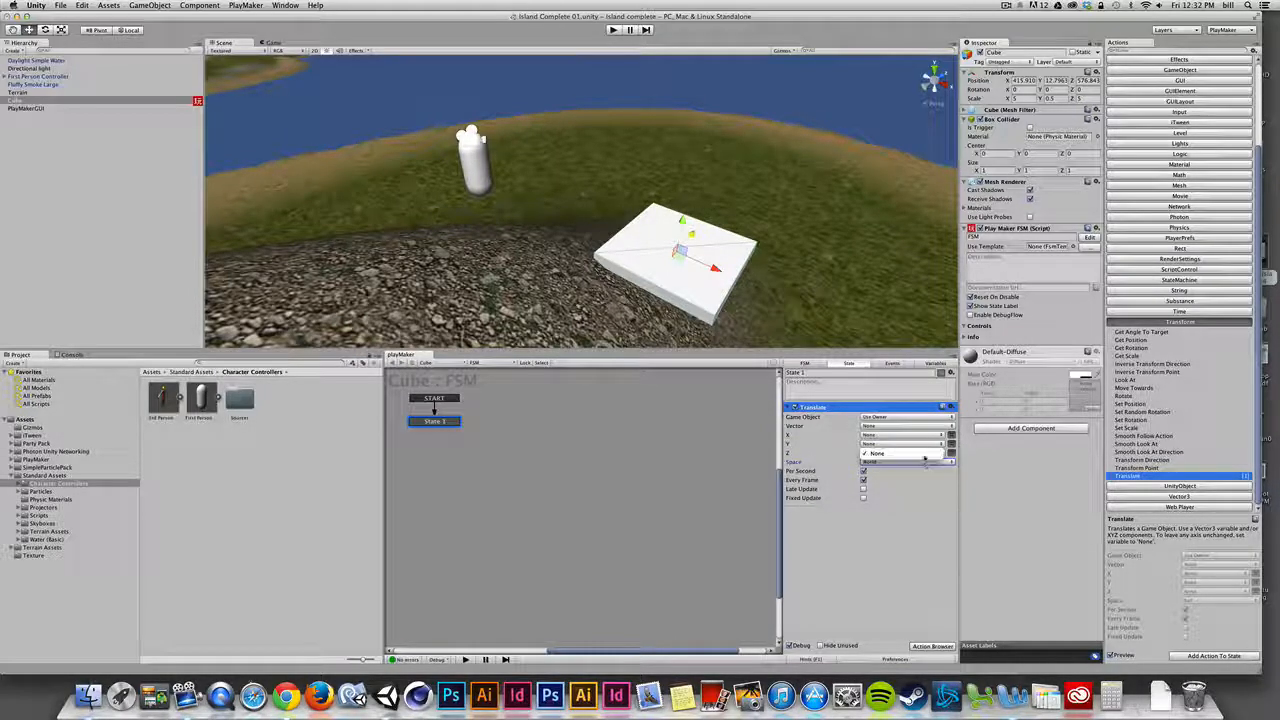
{"action": "left_click", "coordinate": [924, 455]}
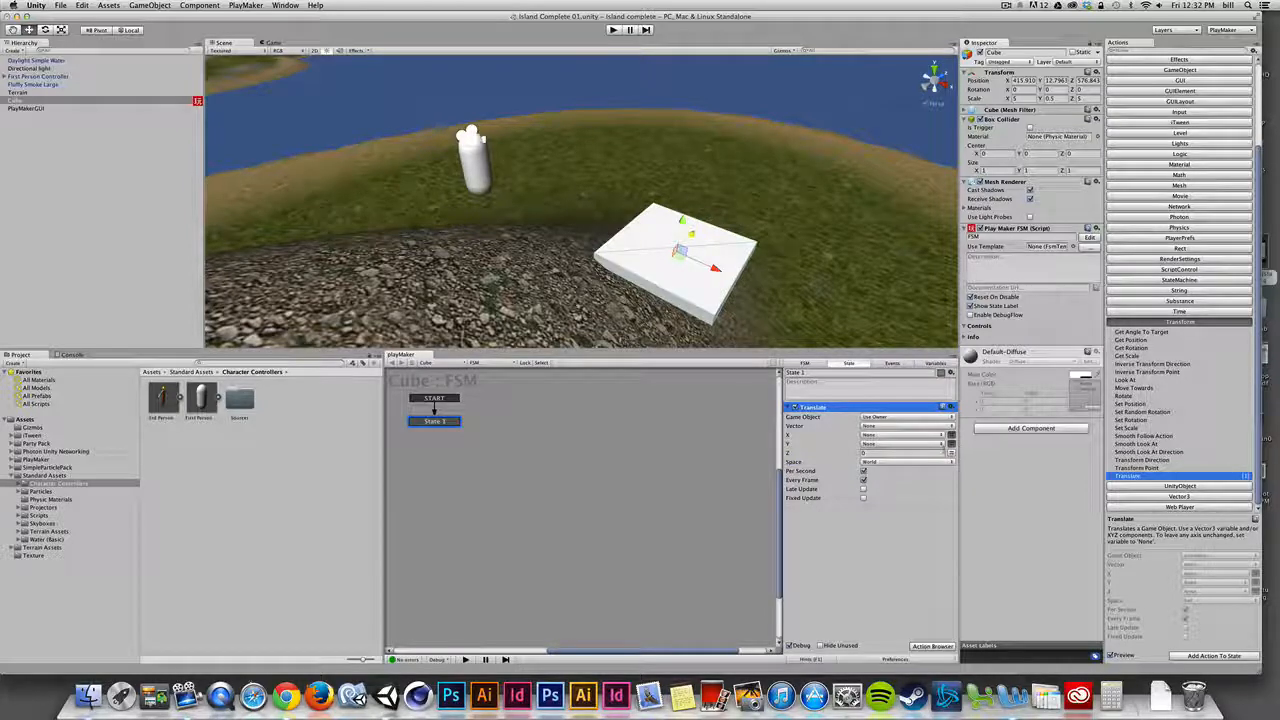
{"action": "left_click", "coordinate": [905, 452]}
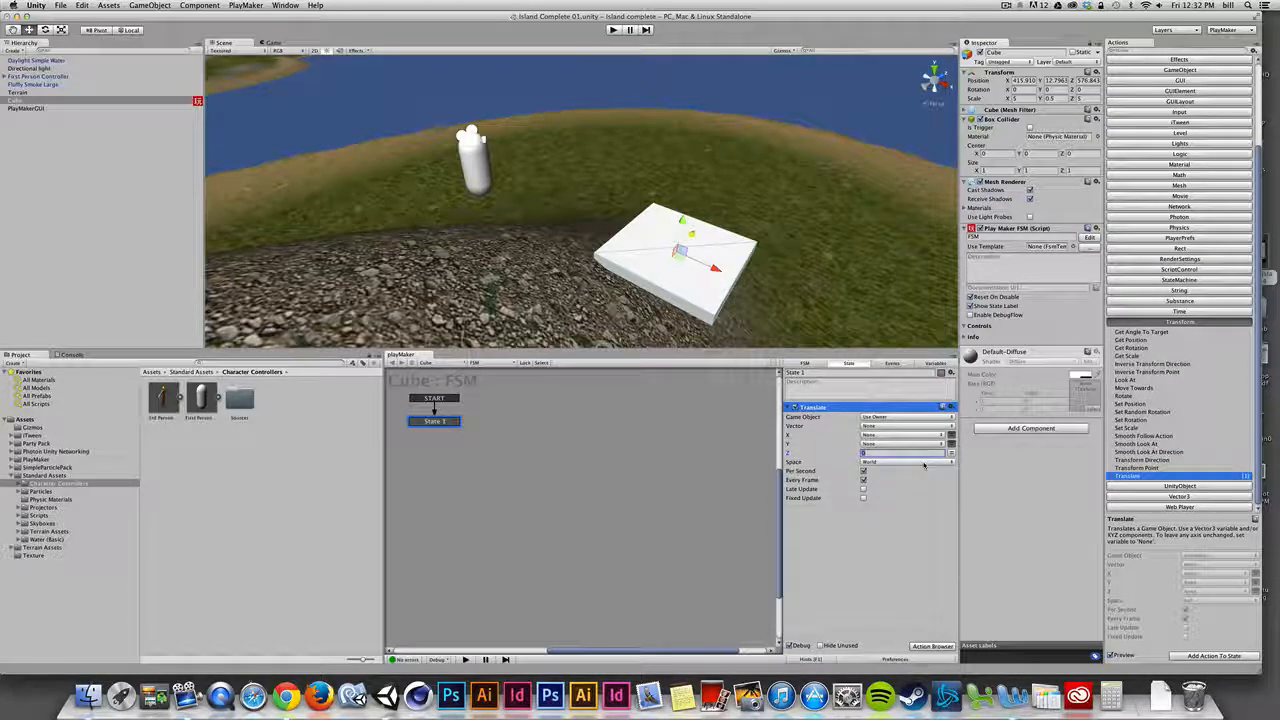
{"action": "type", "text": "10"}
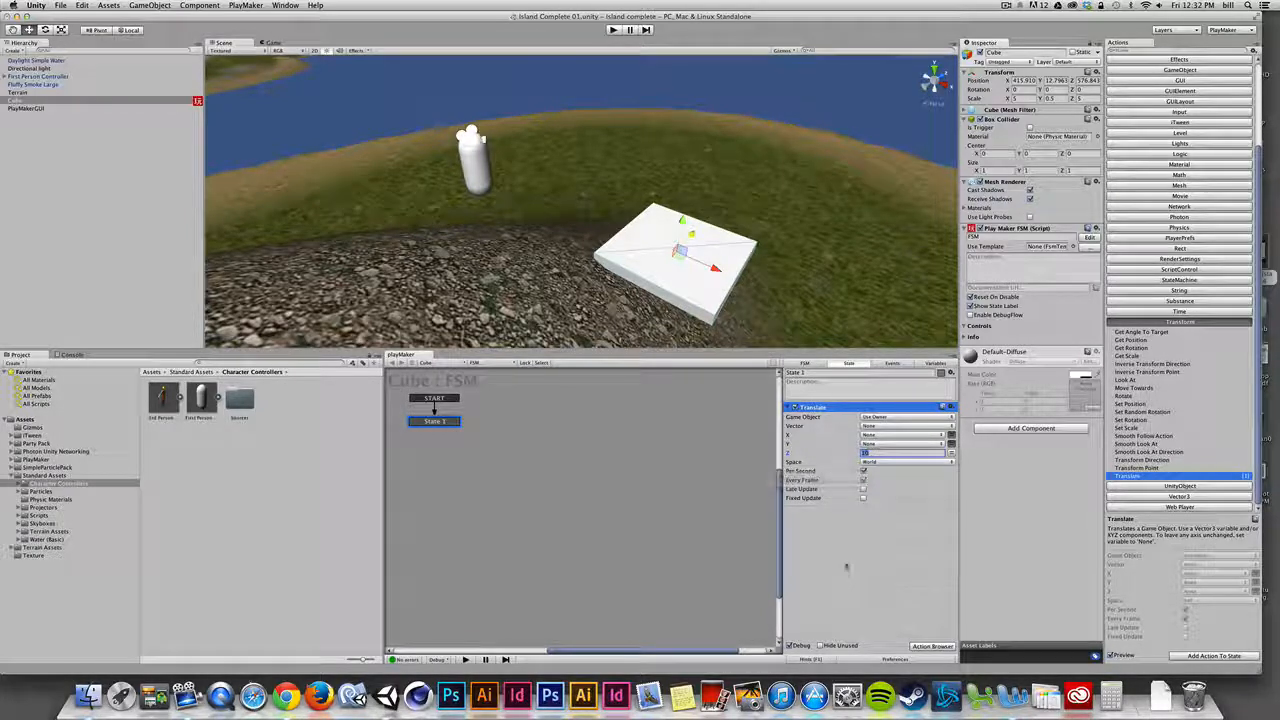
{"action": "key", "text": "super+p"}
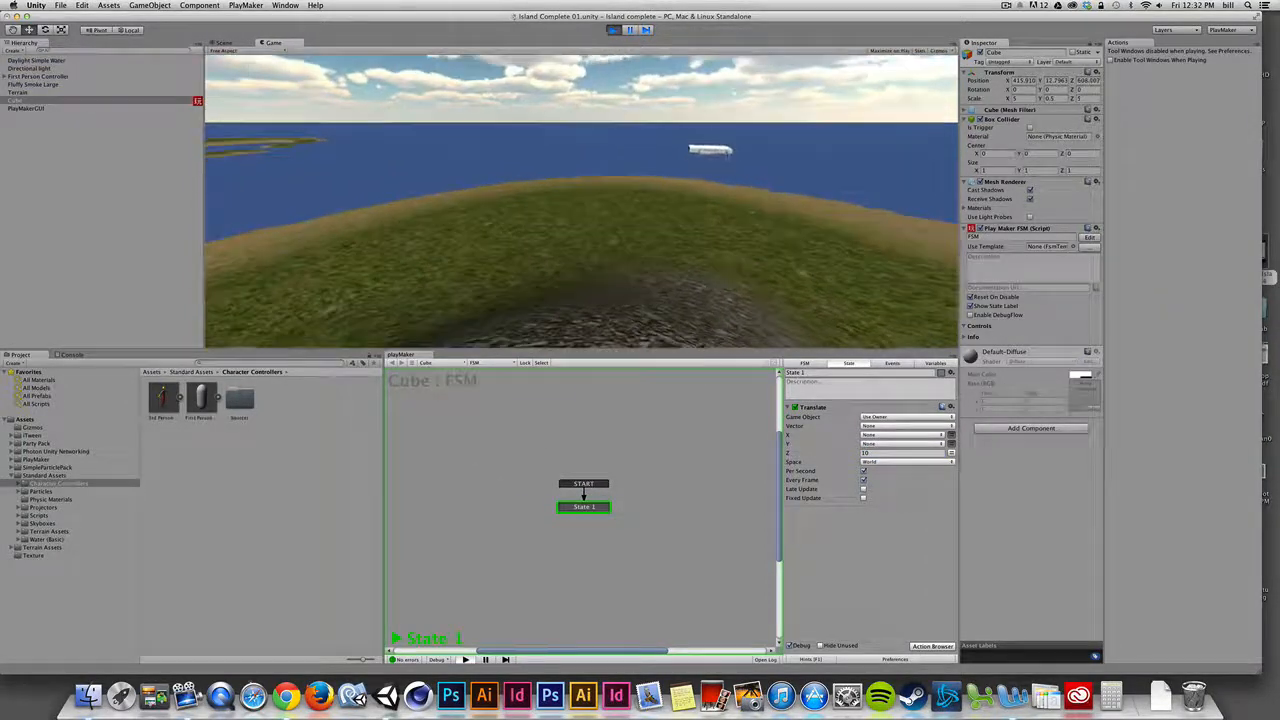
{"action": "key", "text": "super+p"}
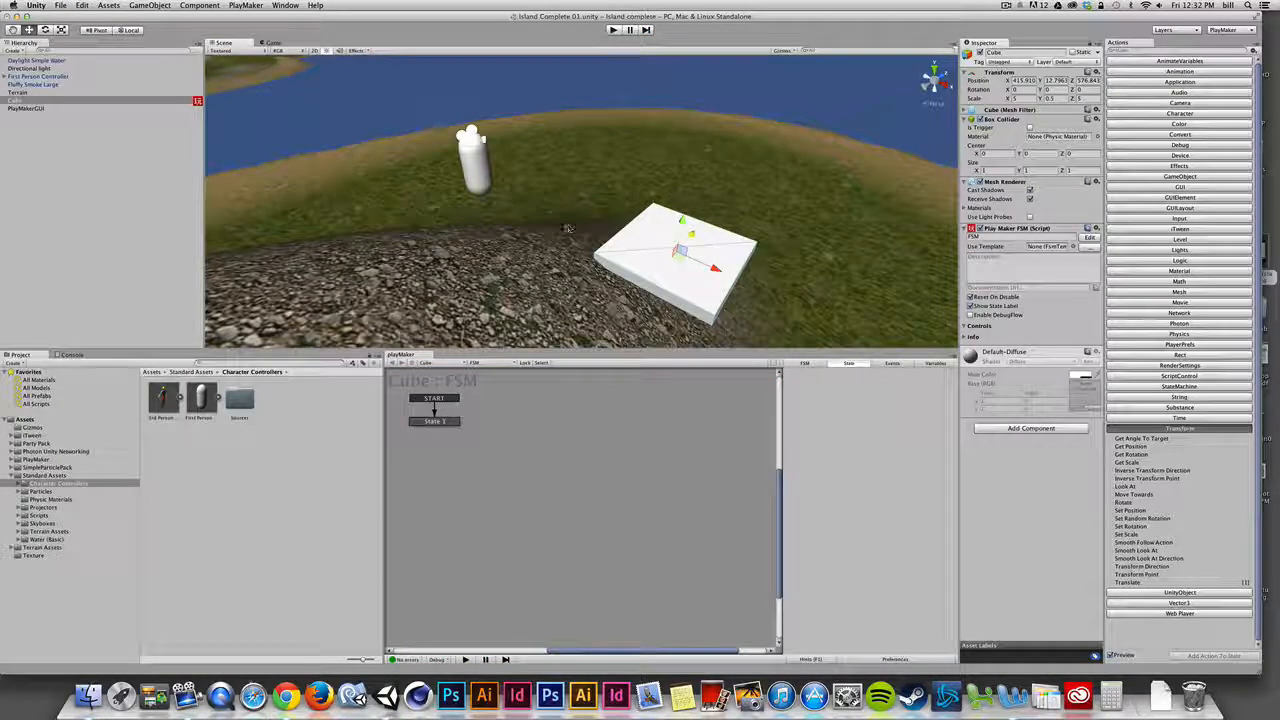
Step: Set State 1's Translate Z value to 5 and test the scene in Play mode again
{"action": "left_click", "coordinate": [446, 422]}
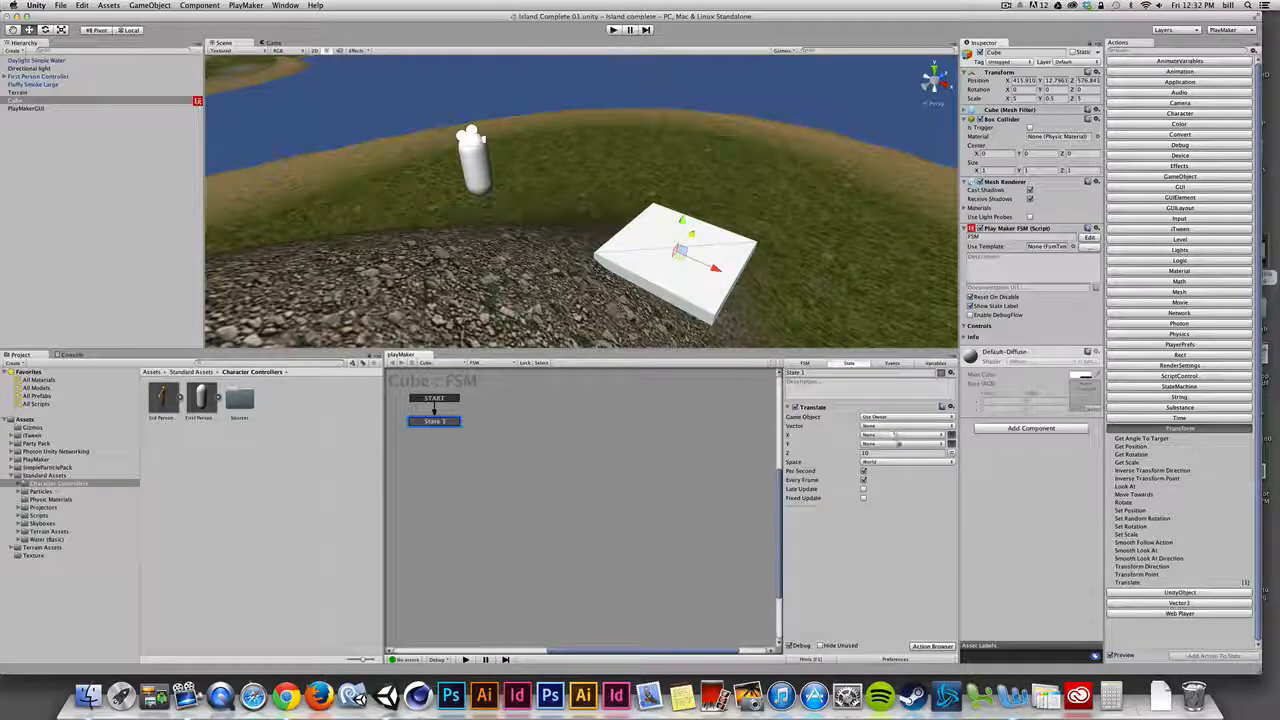
{"action": "left_click", "coordinate": [895, 452]}
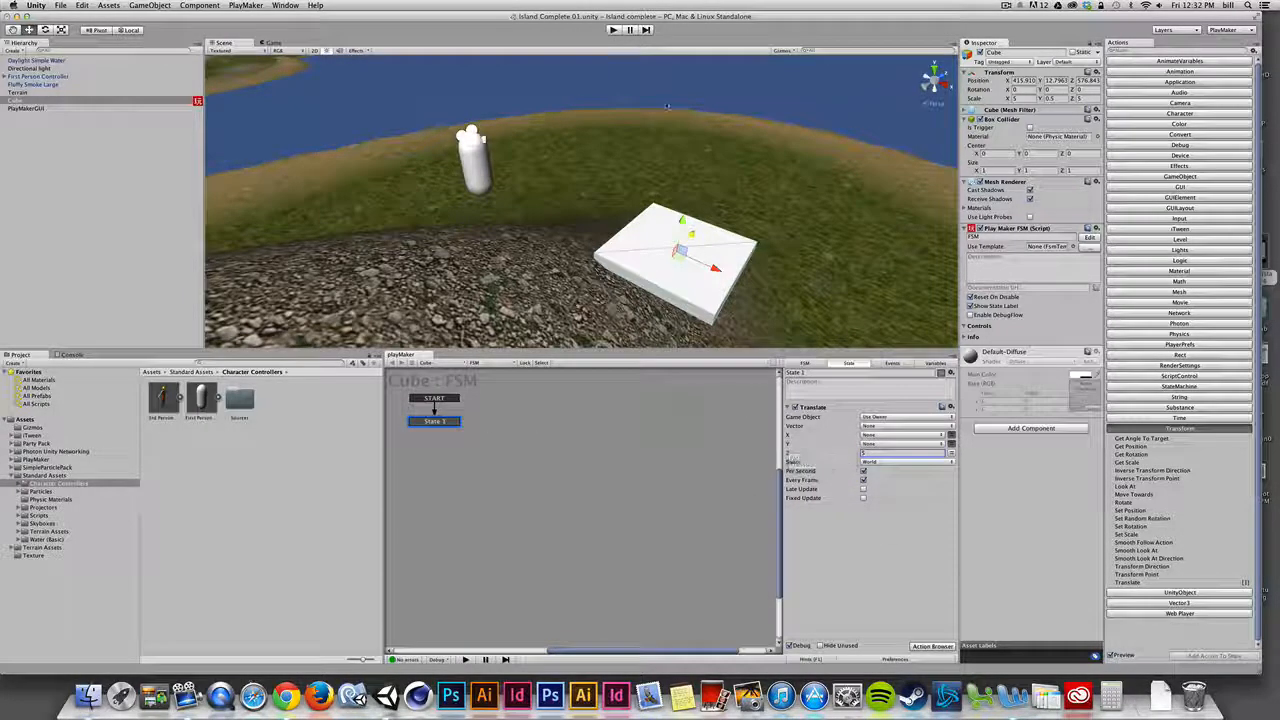
{"action": "left_click", "coordinate": [613, 29]}
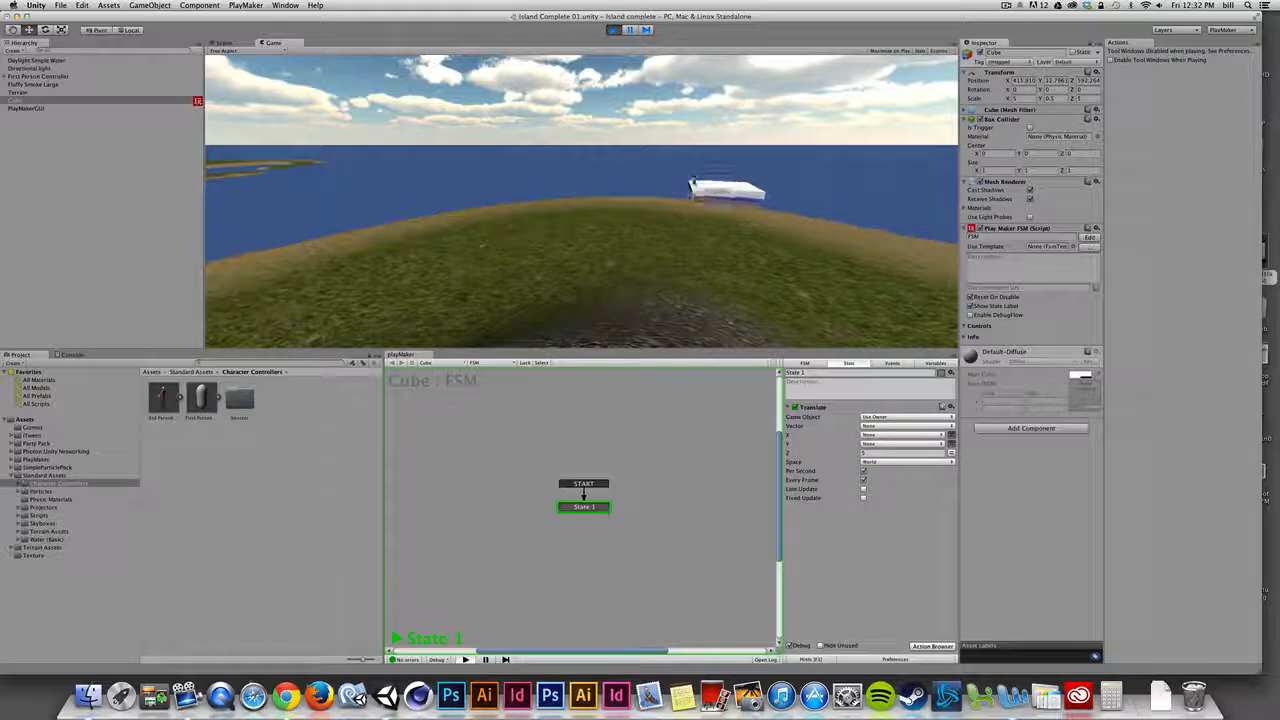
{"action": "key", "text": "super+p"}
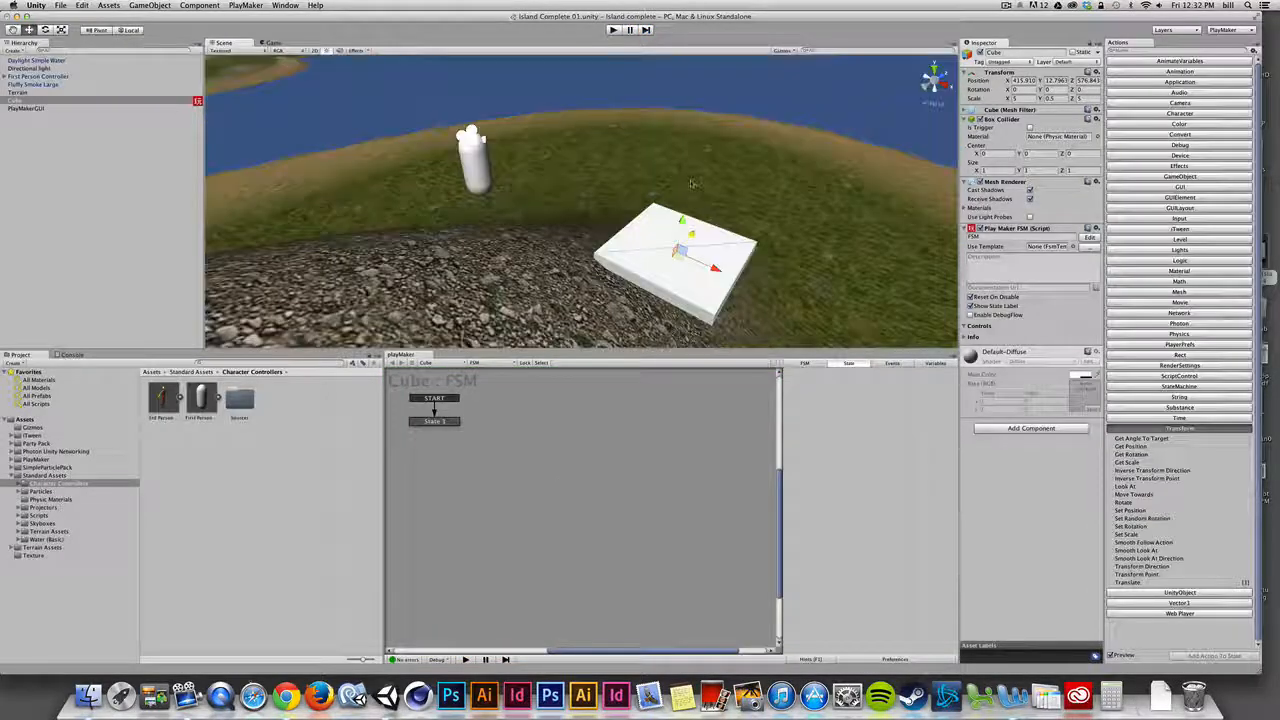
Step: Add a Wait action from the Time category to State 1 and place it below the Translate action
{"action": "left_click", "coordinate": [434, 421]}
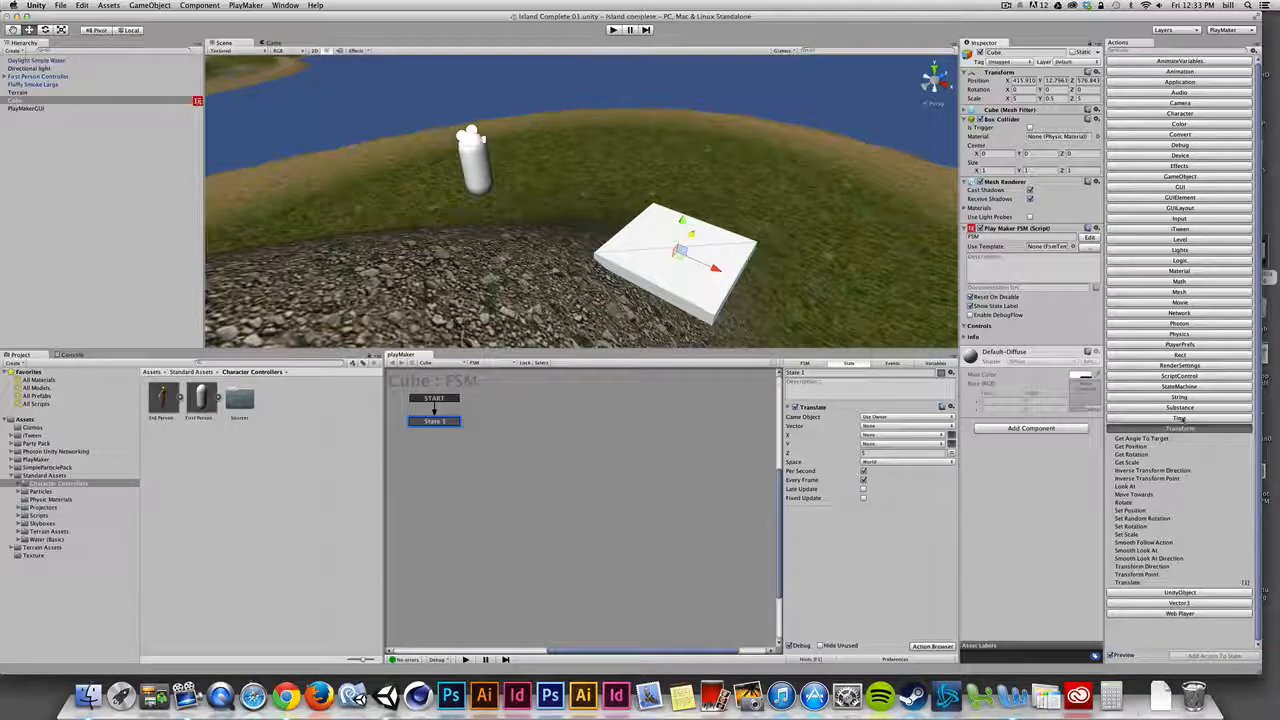
{"action": "left_click", "coordinate": [1180, 418]}
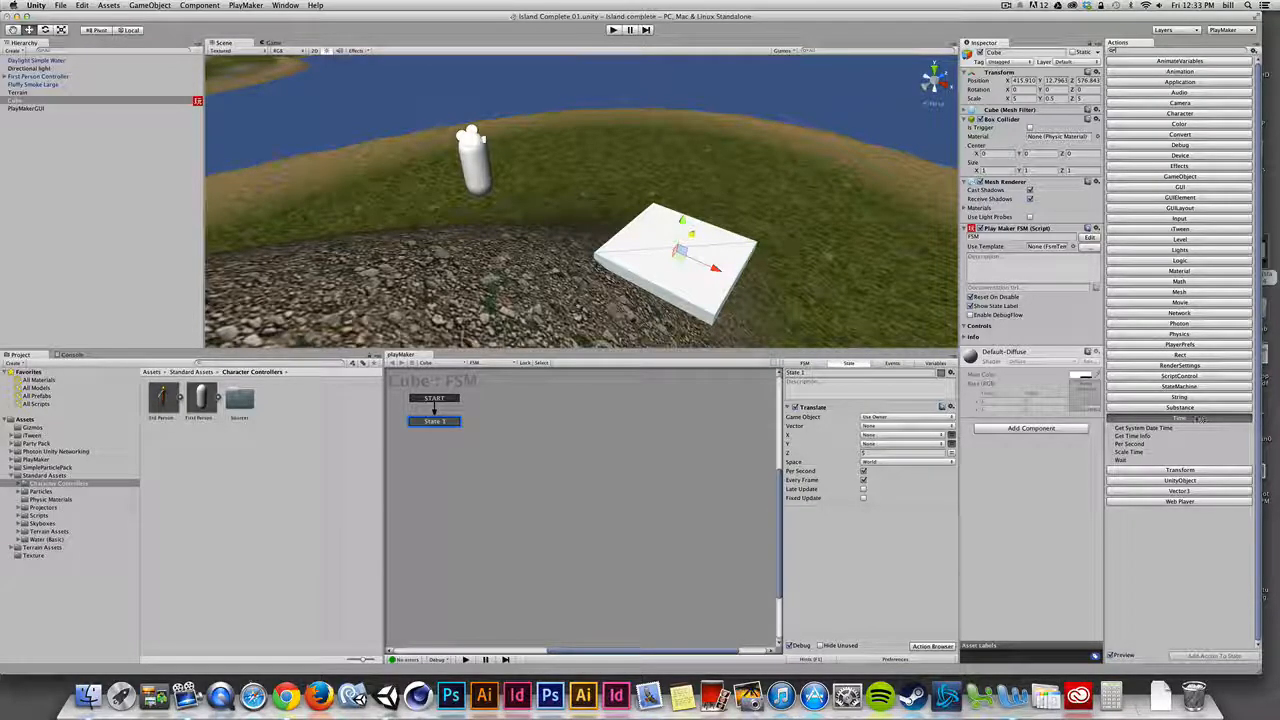
{"action": "left_click", "coordinate": [1127, 461]}
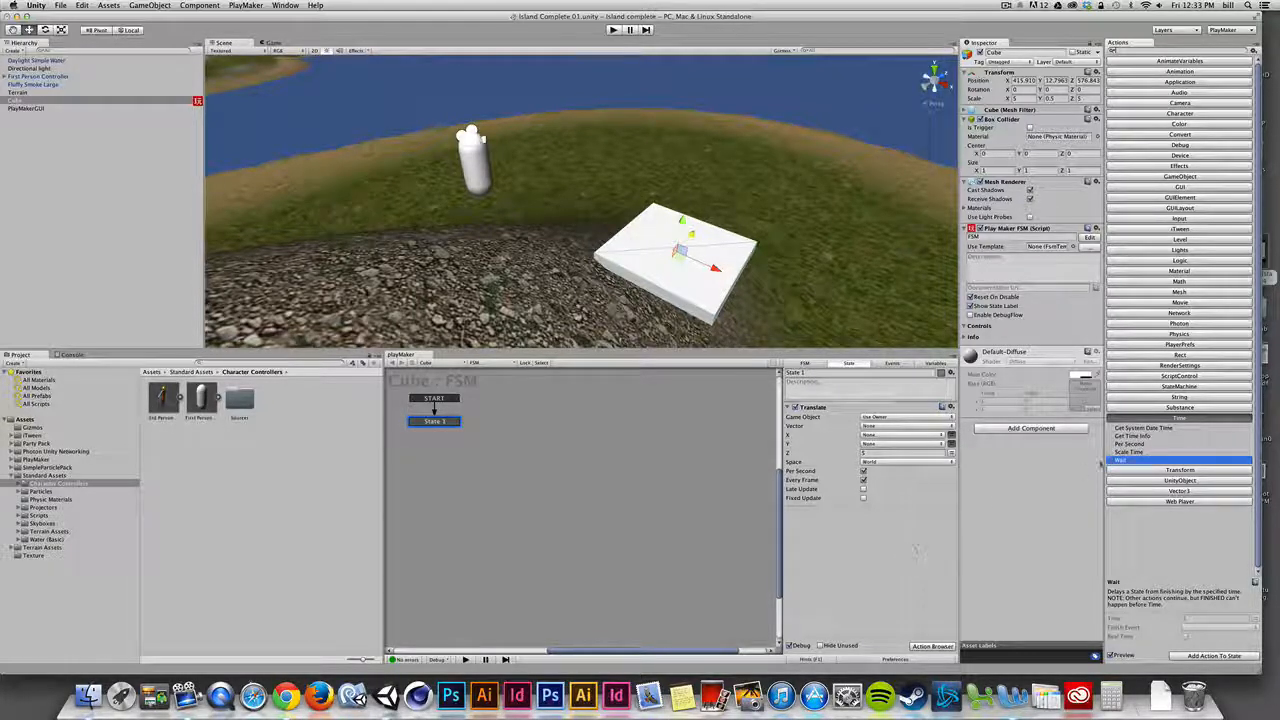
{"action": "left_click_drag", "start_coordinate": [1119, 463], "coordinate": [940, 526]}
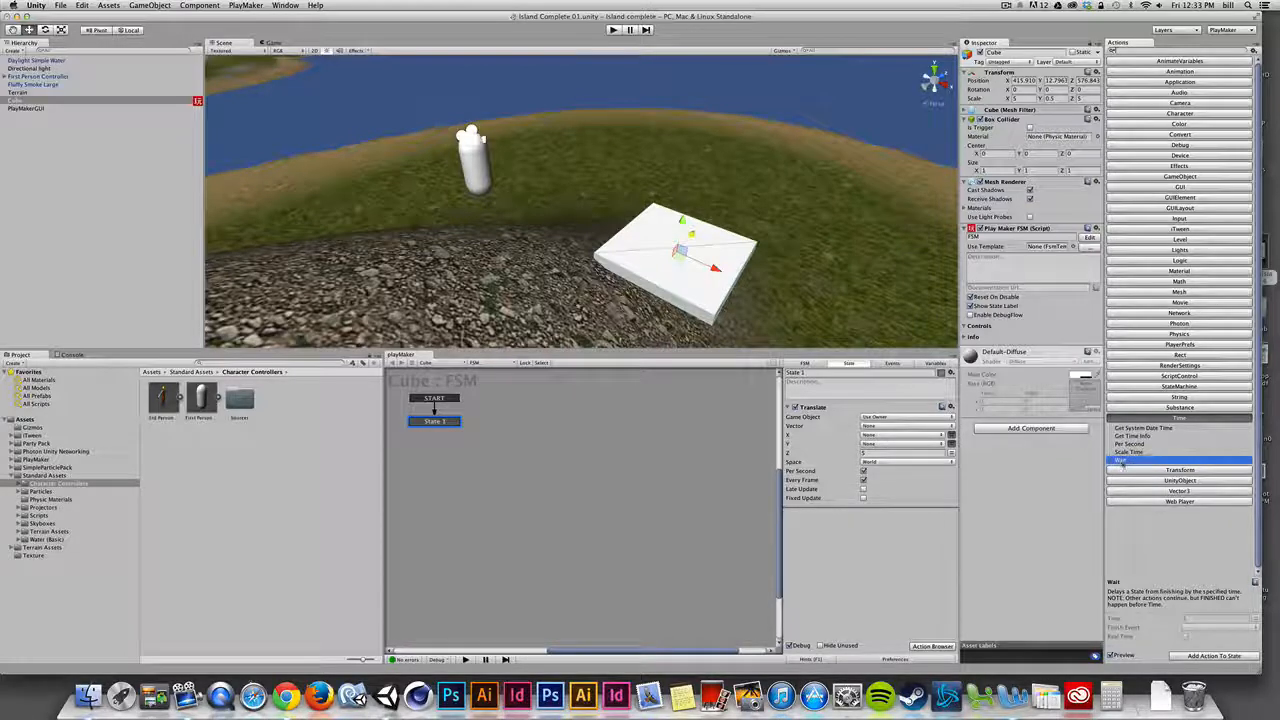
{"action": "left_click", "coordinate": [835, 408]}
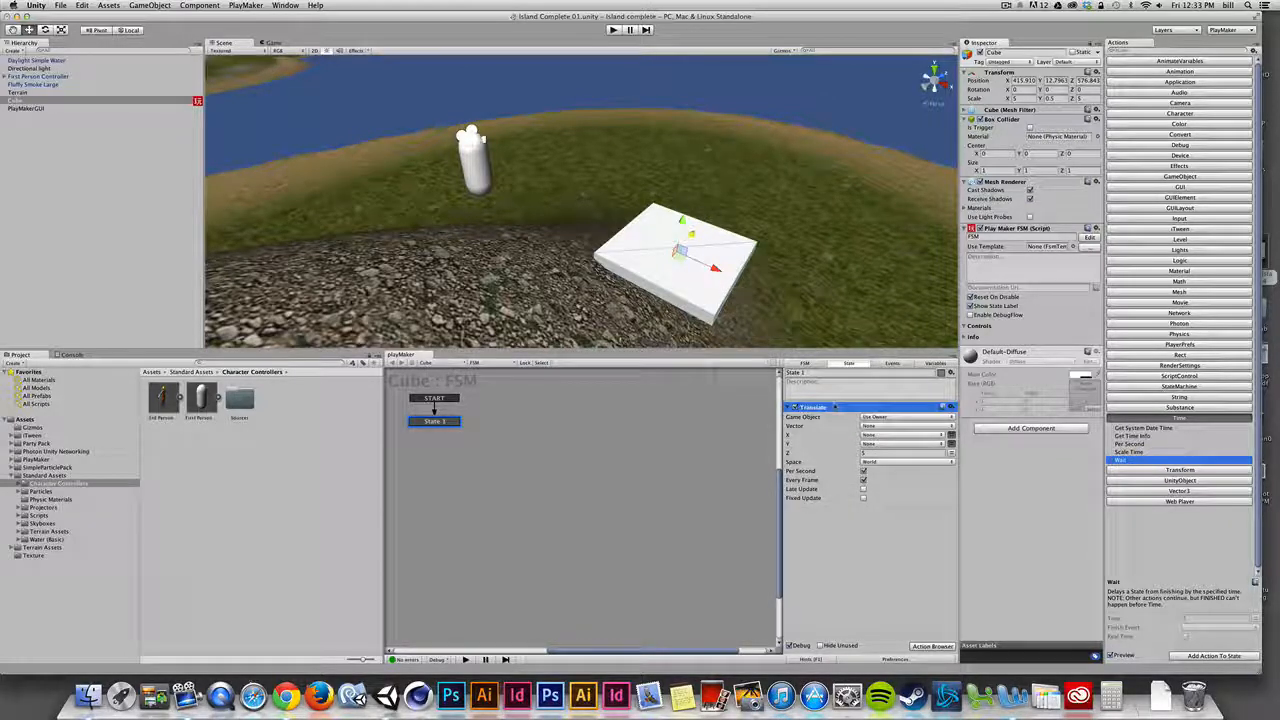
{"action": "double_click", "coordinate": [1121, 460]}
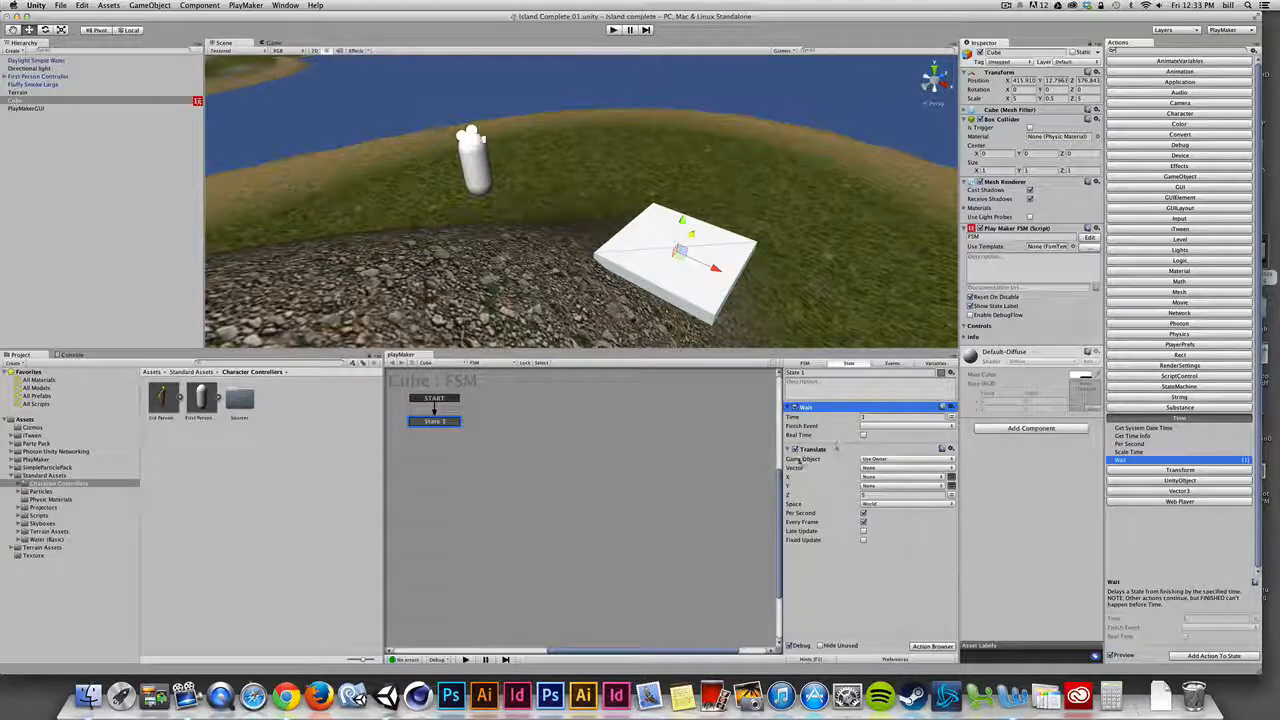
{"action": "left_click_drag", "start_coordinate": [817, 409], "coordinate": [820, 550]}
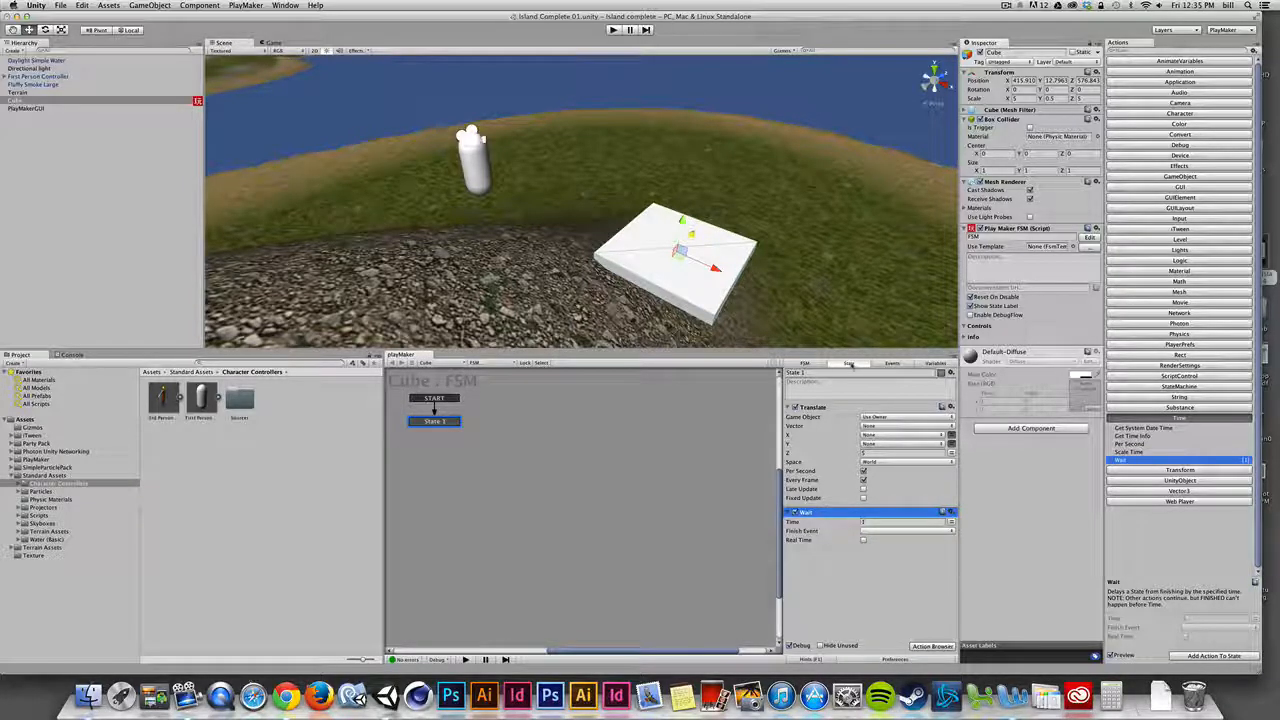
Step: Add a custom event named "Wait for it..." to the Cube's FSM
{"action": "left_click", "coordinate": [890, 364]}
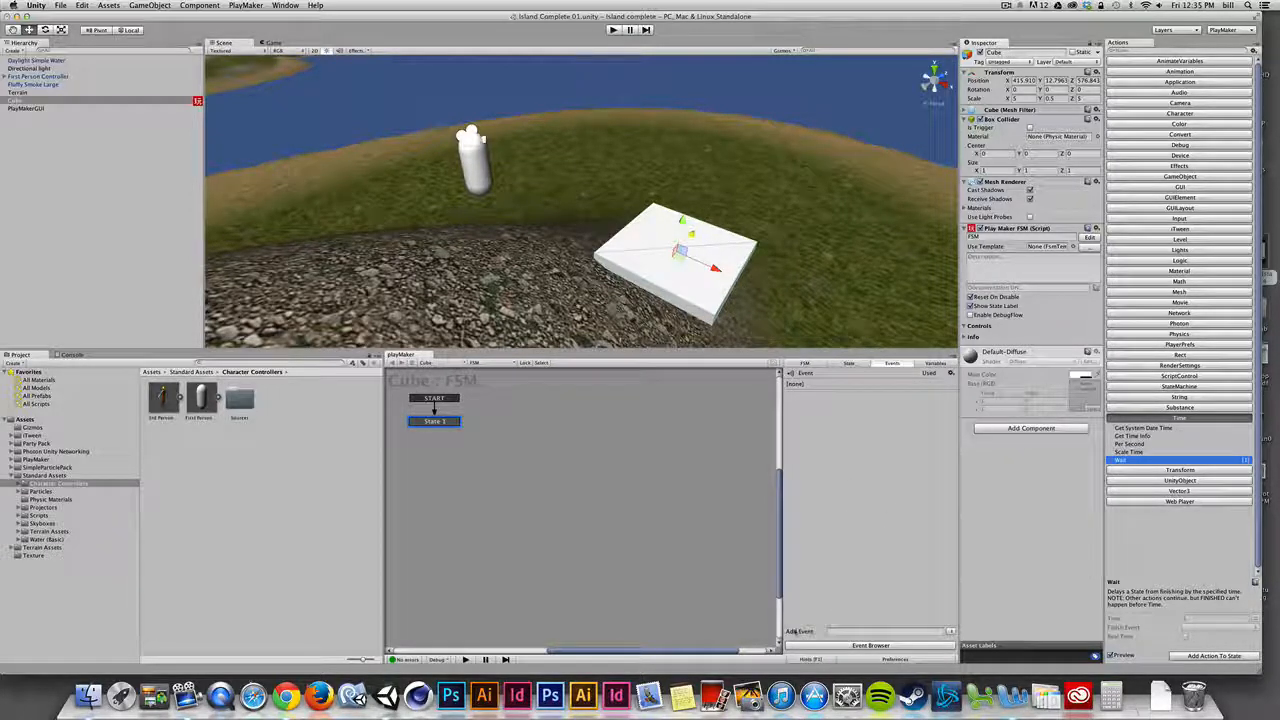
{"action": "left_click", "coordinate": [836, 631]}
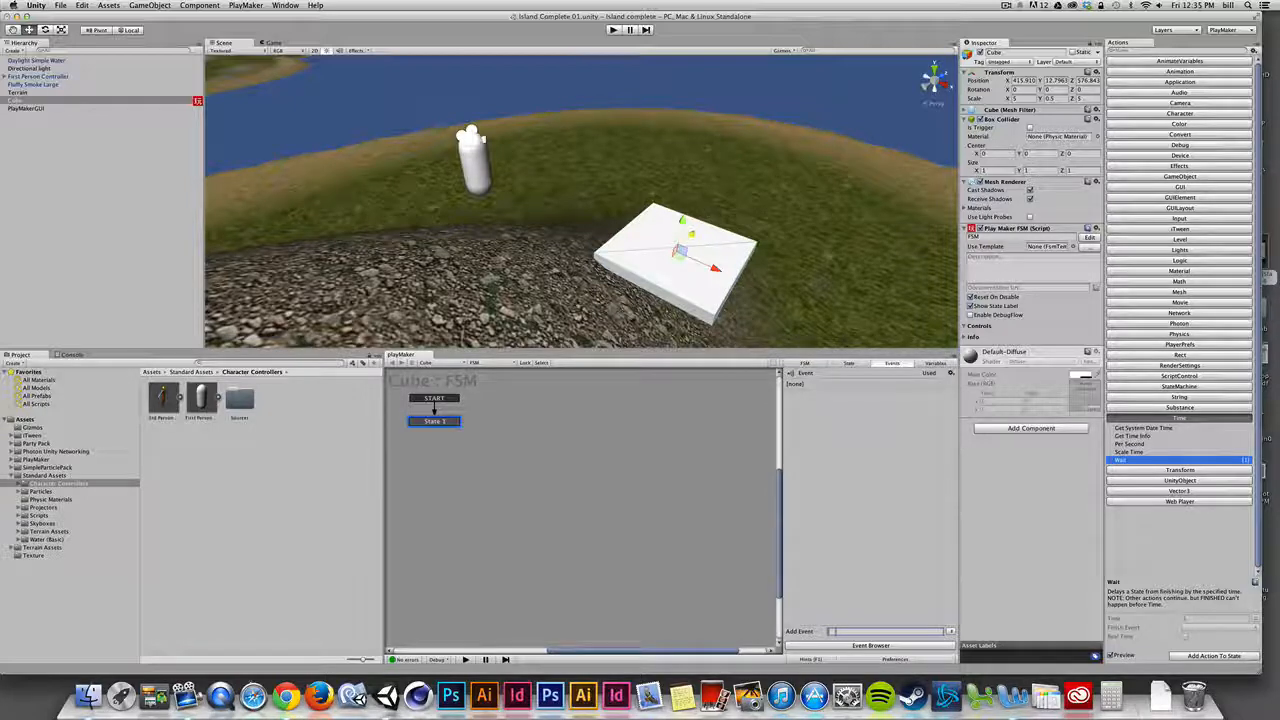
{"action": "type", "text": "Wait"}
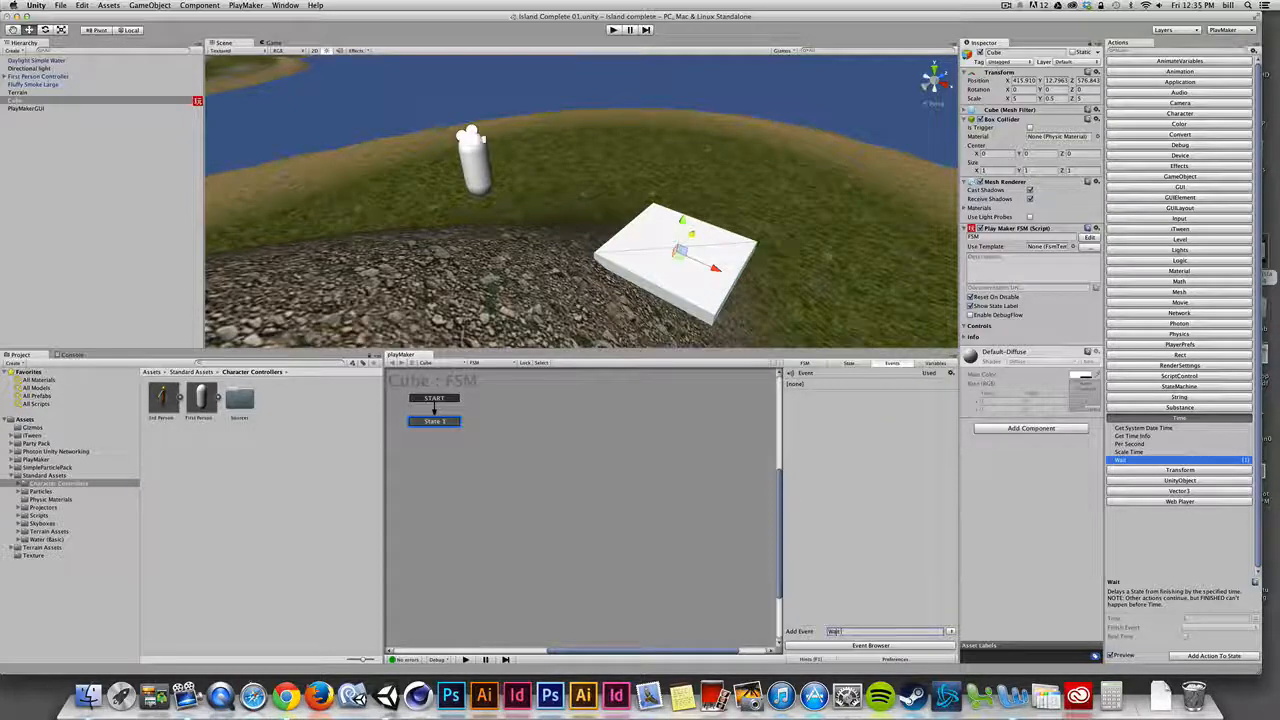
{"action": "type", "text": " for d"}
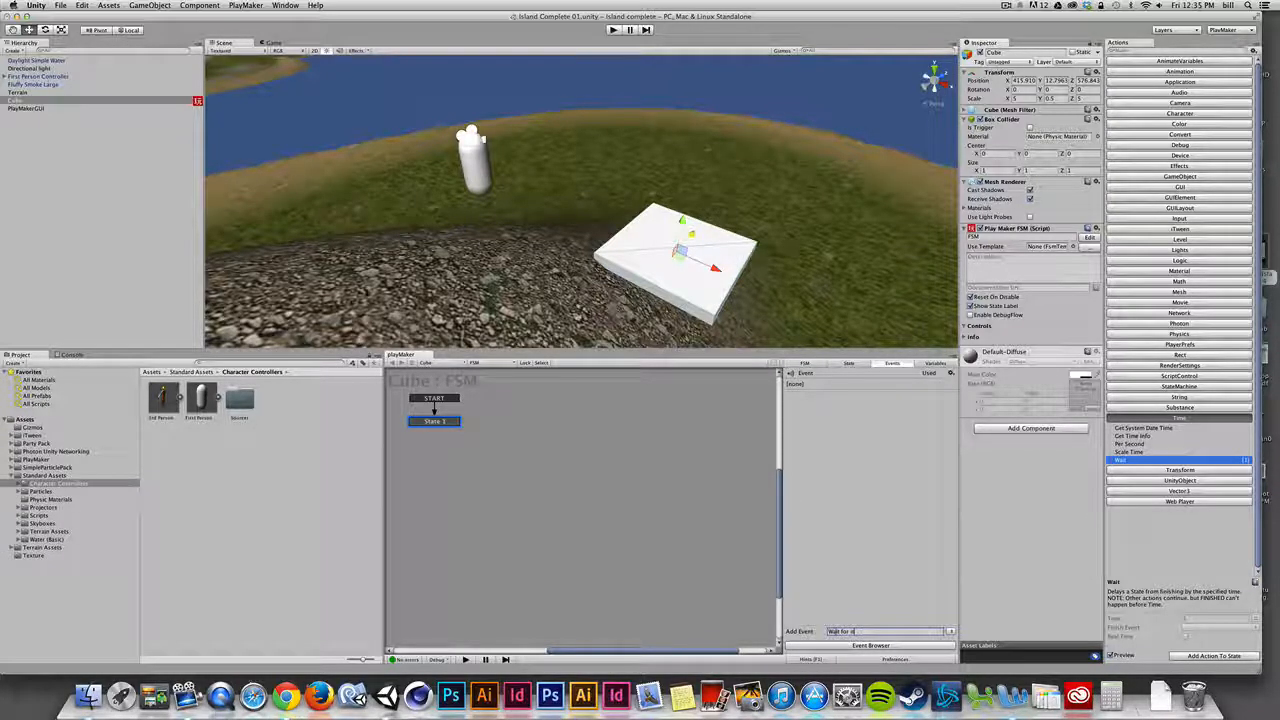
{"action": "type", "text": "t..."}
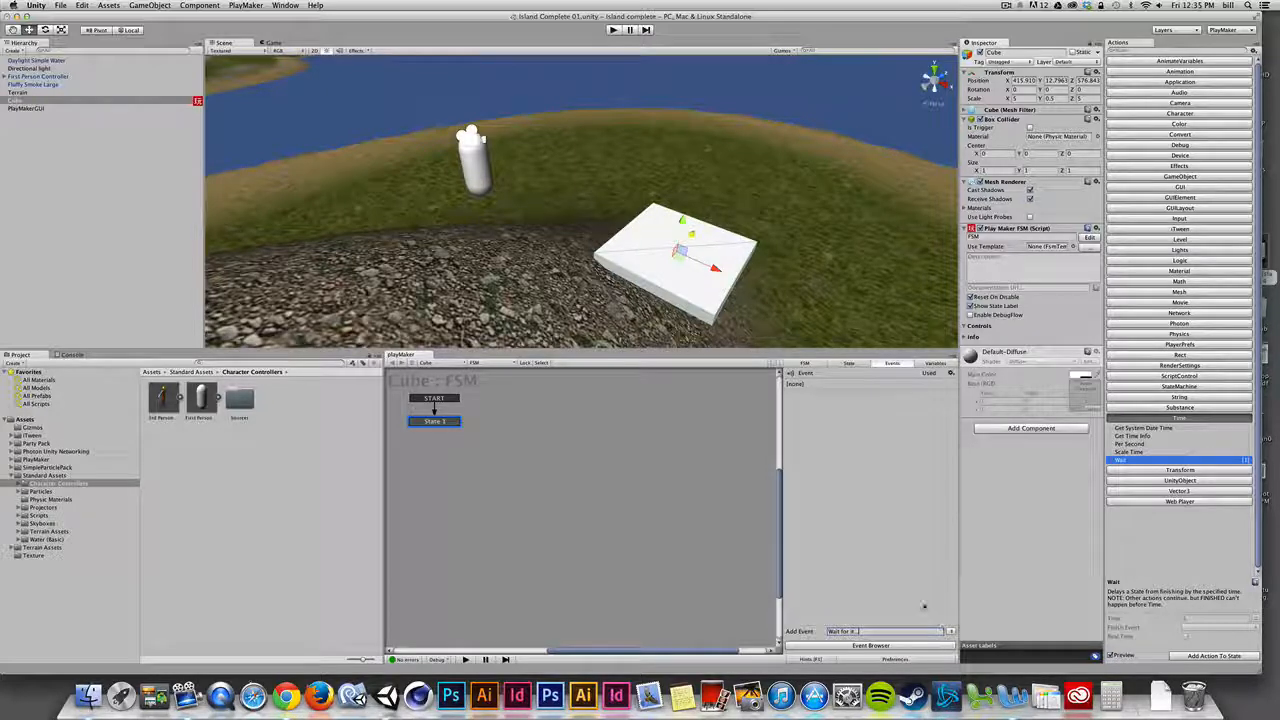
{"action": "key", "text": "Return"}
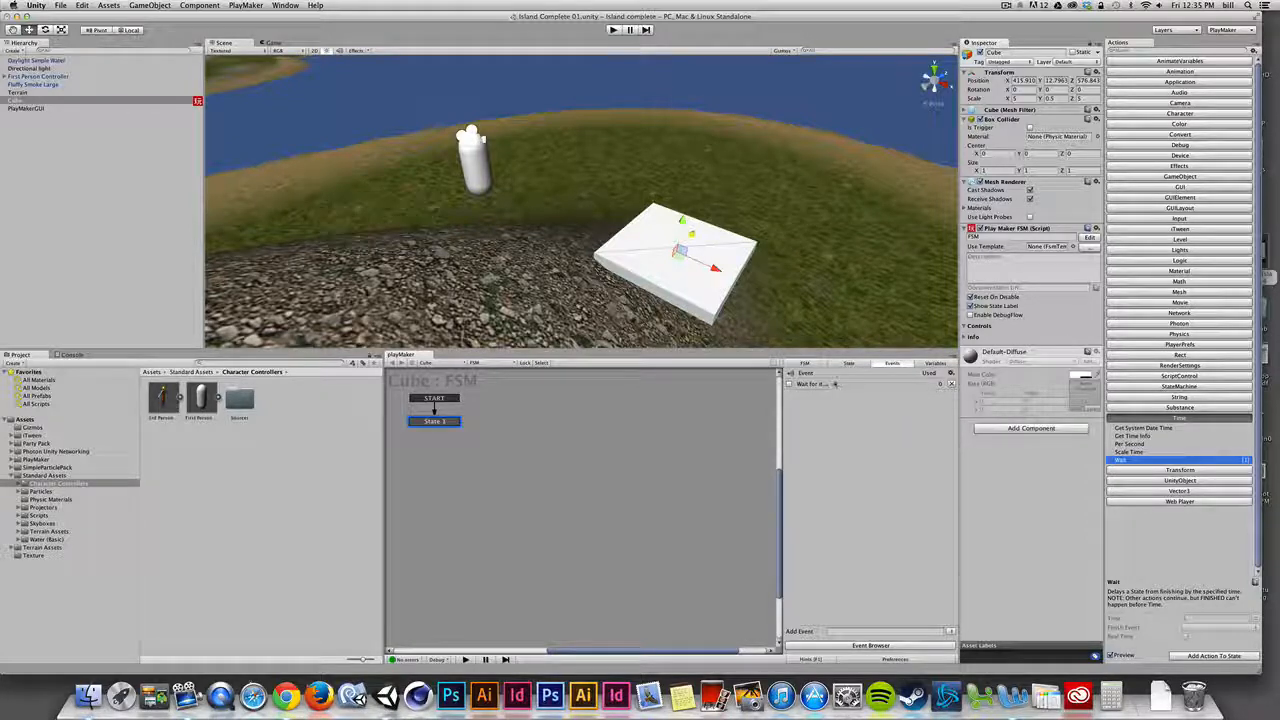
Step: Enable Real Time on State 1's Wait action and set its Finish Event to "Wait for it..."
{"action": "left_click", "coordinate": [849, 364]}
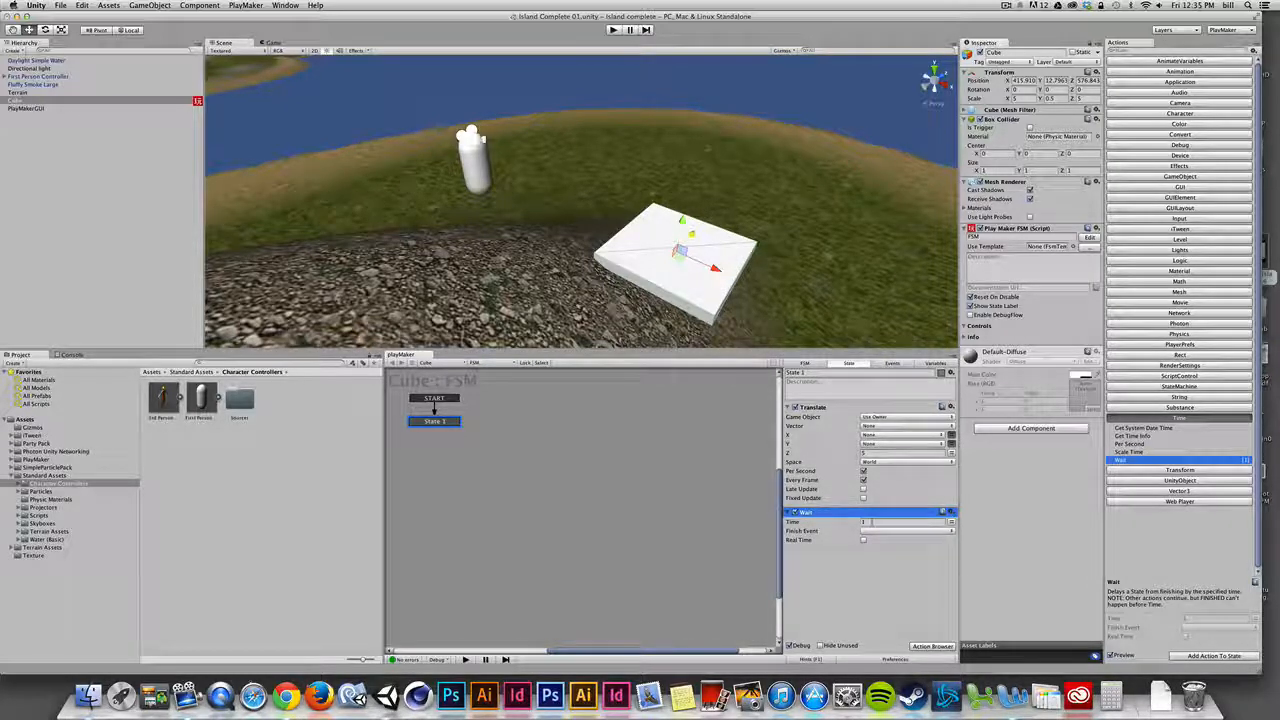
{"action": "left_click", "coordinate": [862, 540]}
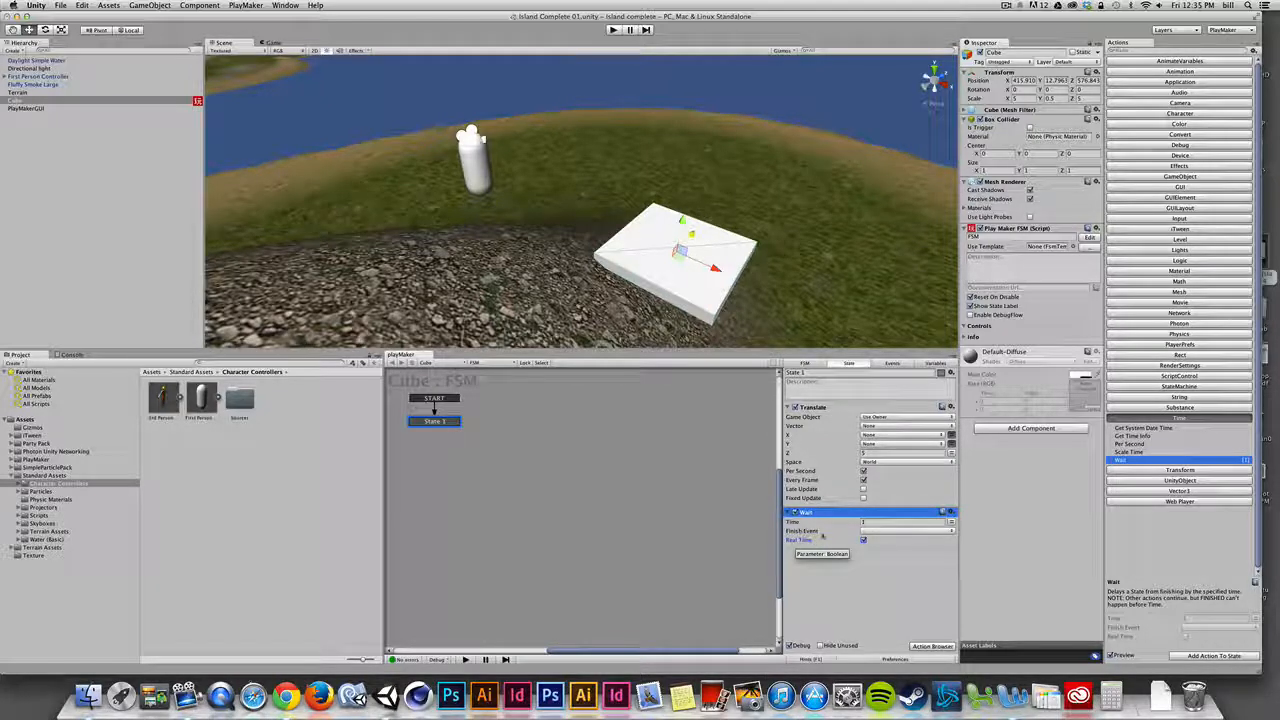
{"action": "left_click", "coordinate": [880, 531]}
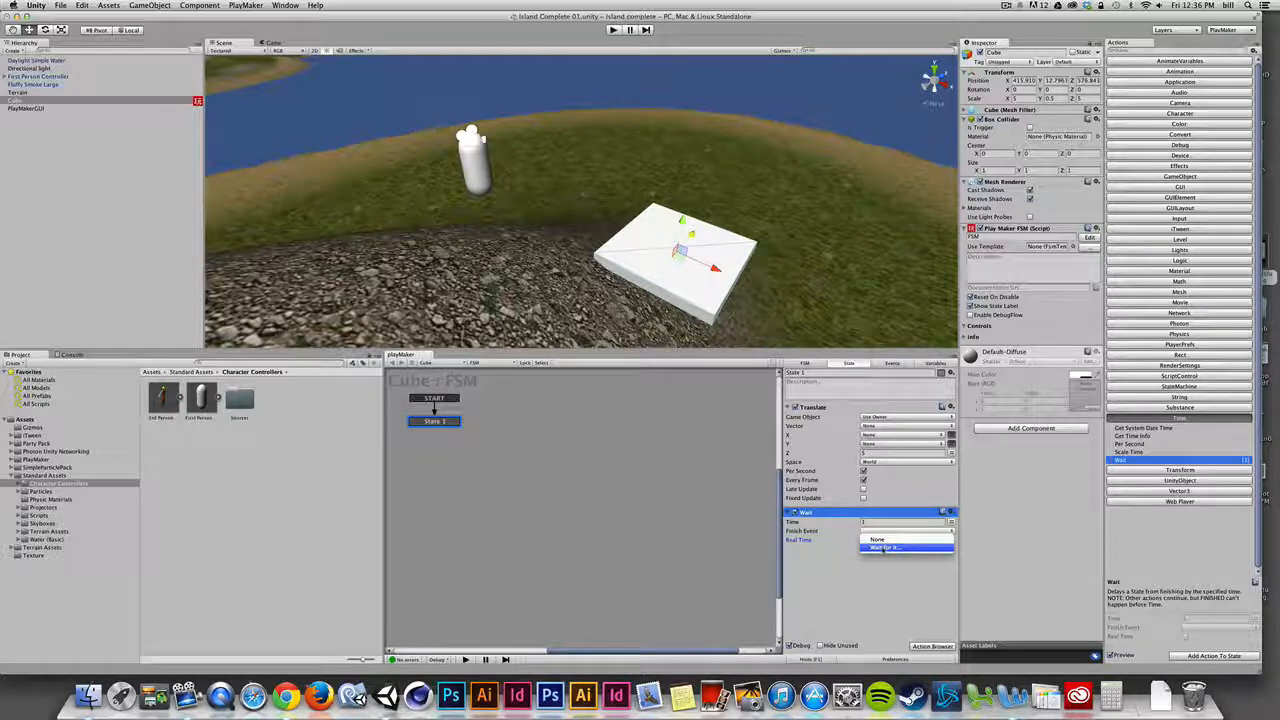
{"action": "left_click", "coordinate": [881, 548]}
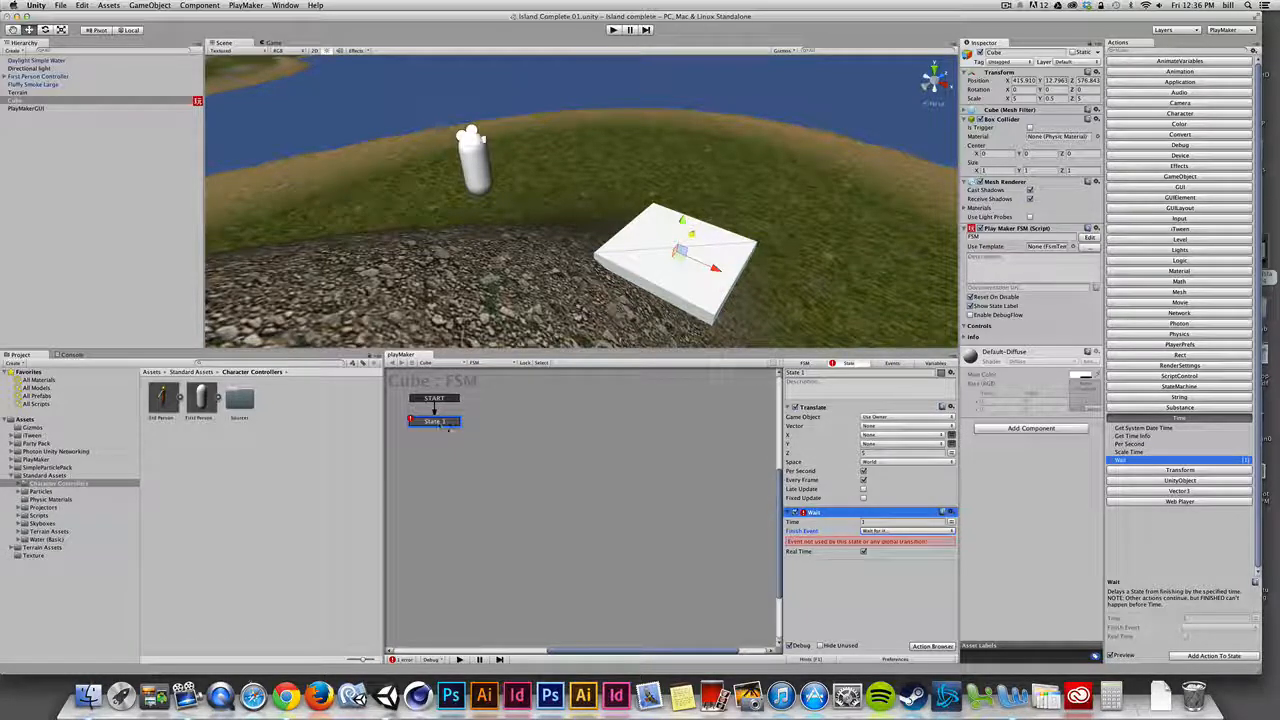
Step: Add a second state to the Cube's FSM beside State 1
{"action": "right_click", "coordinate": [530, 424]}
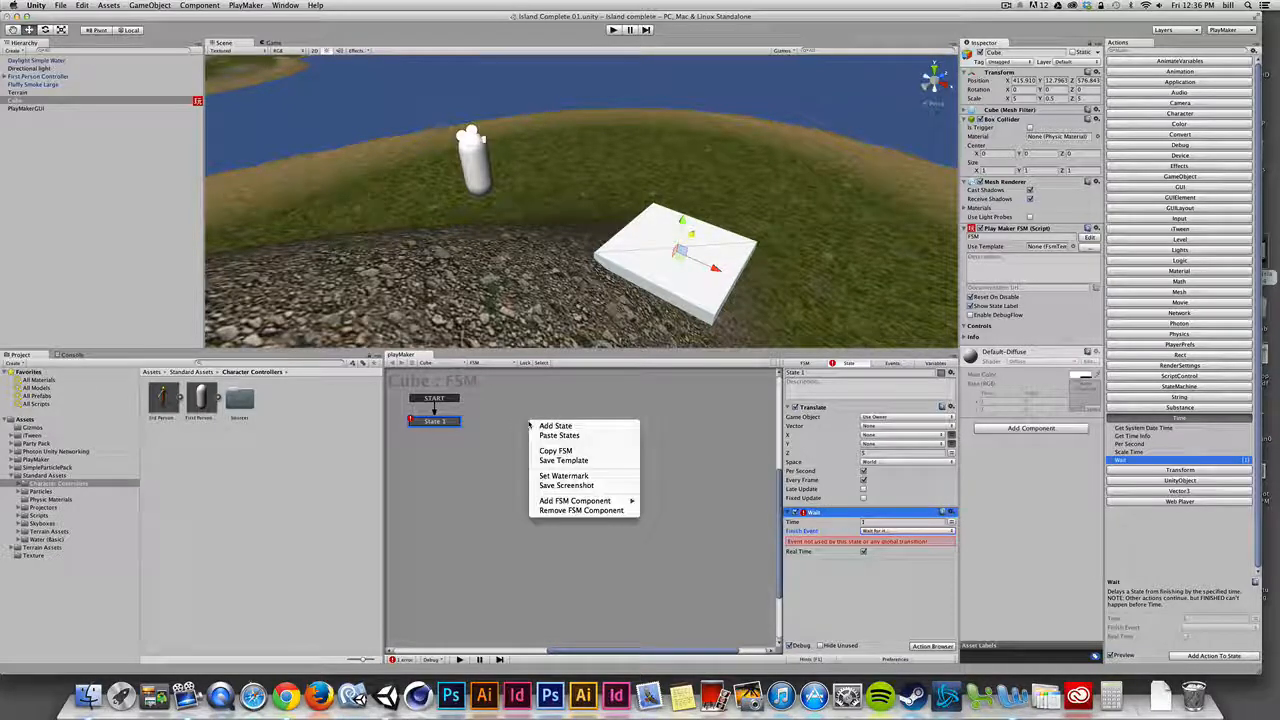
{"action": "left_click", "coordinate": [510, 421]}
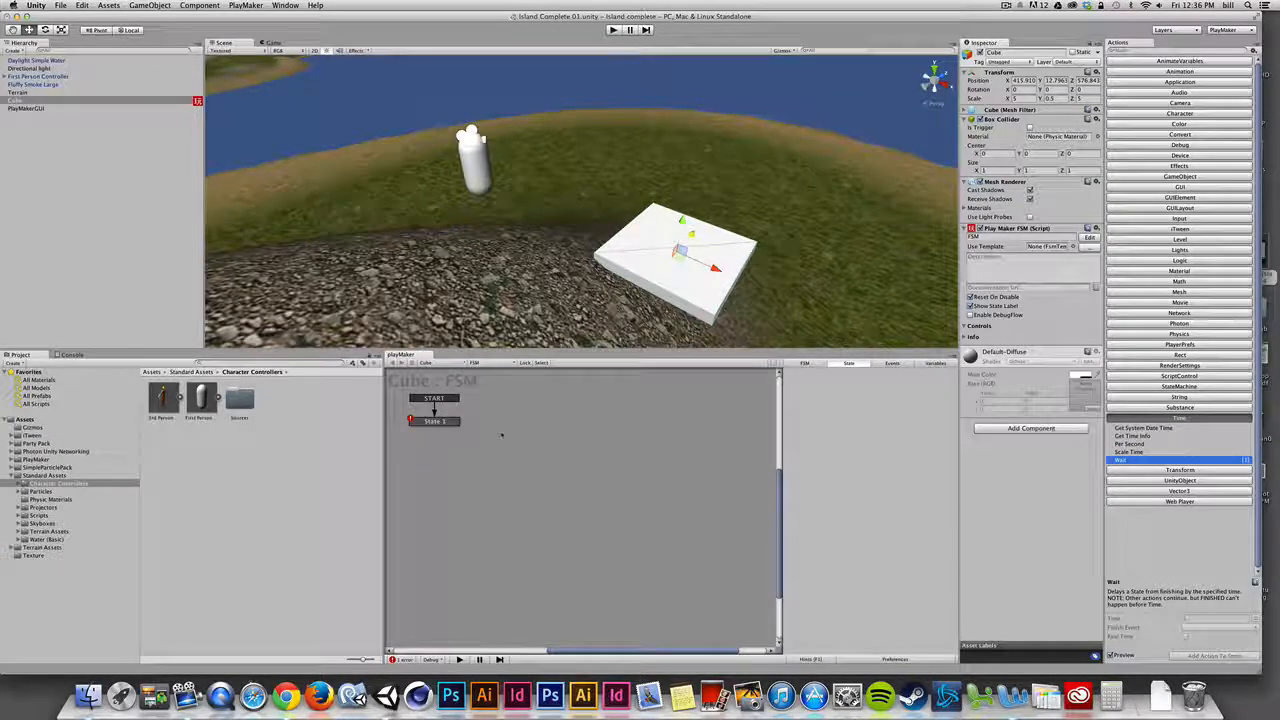
{"action": "right_click", "coordinate": [521, 428]}
{"action": "left_click", "coordinate": [541, 432]}
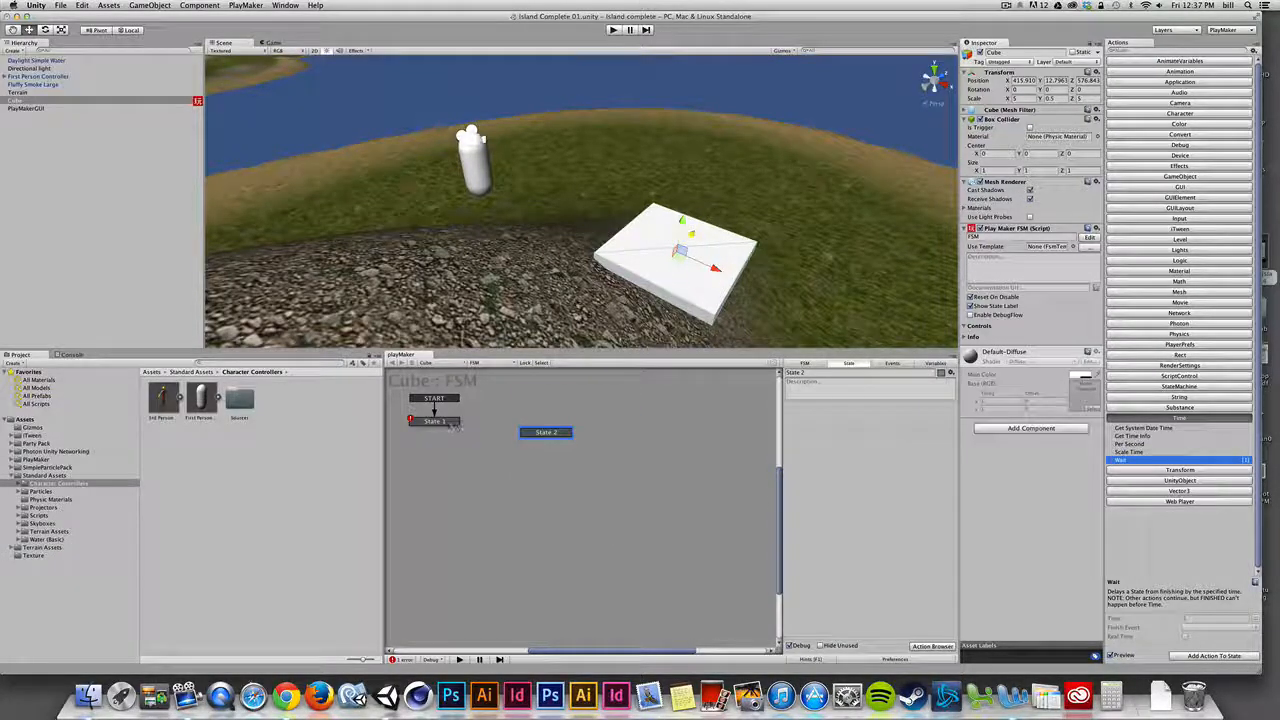
{"action": "left_click", "coordinate": [453, 422]}
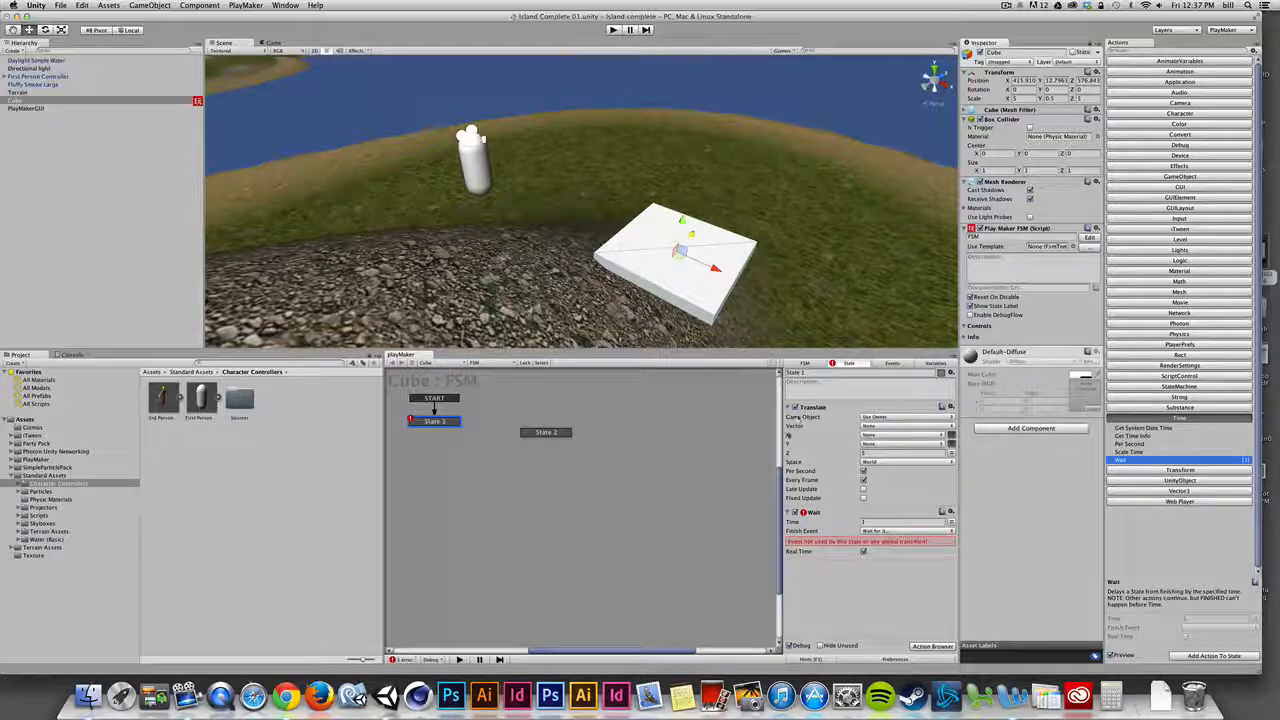
{"action": "left_click", "coordinate": [558, 433]}
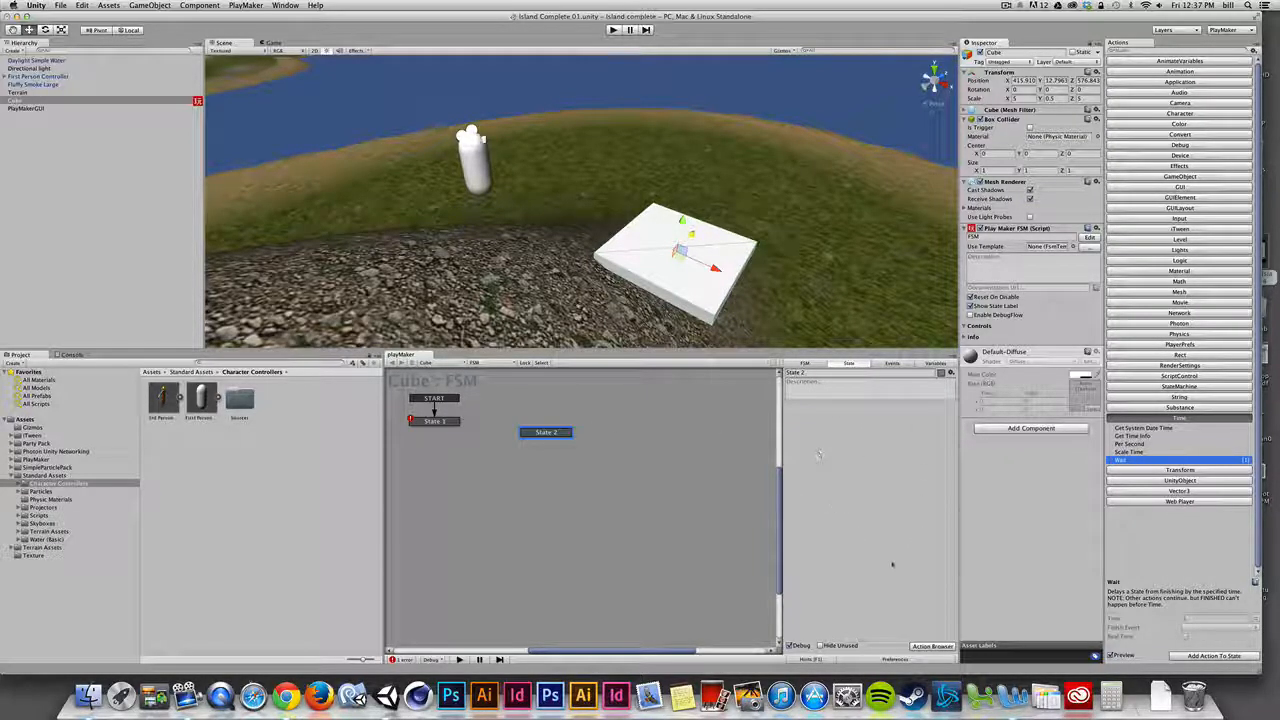
Step: Add a "Wait for it..." transition to State 1 and link it to State 2
{"action": "left_click", "coordinate": [441, 423]}
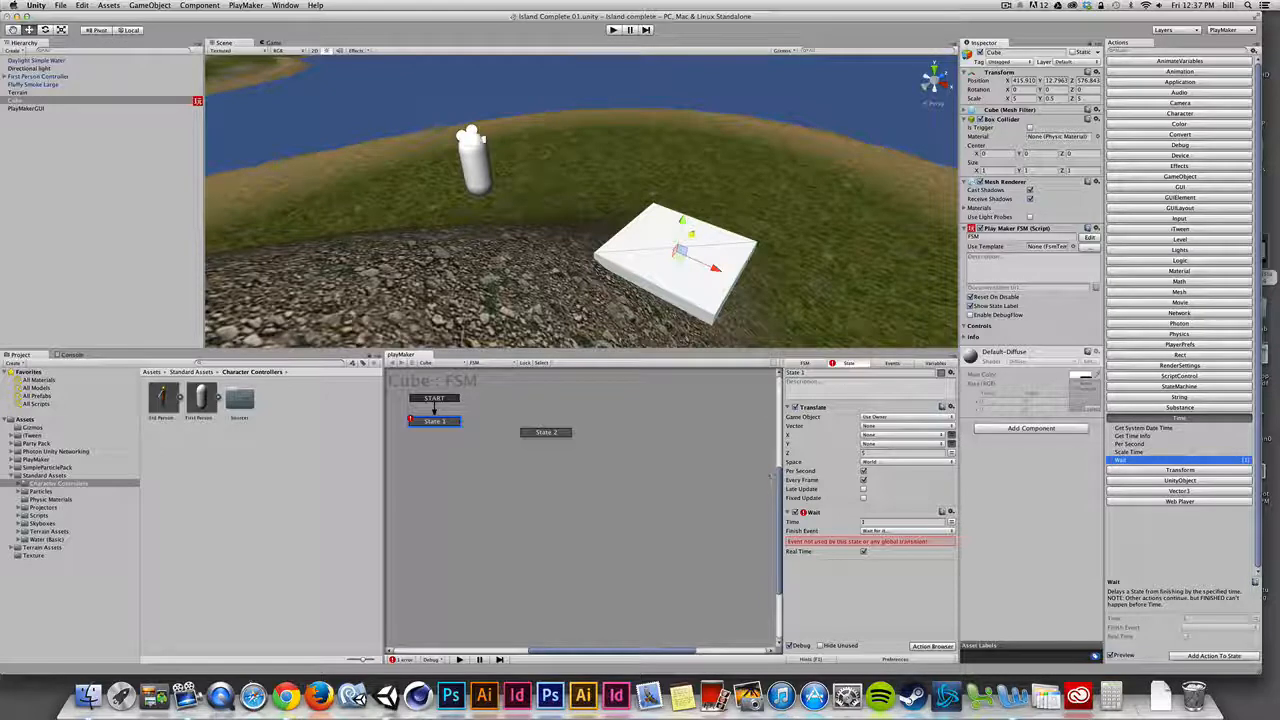
{"action": "right_click", "coordinate": [441, 424]}
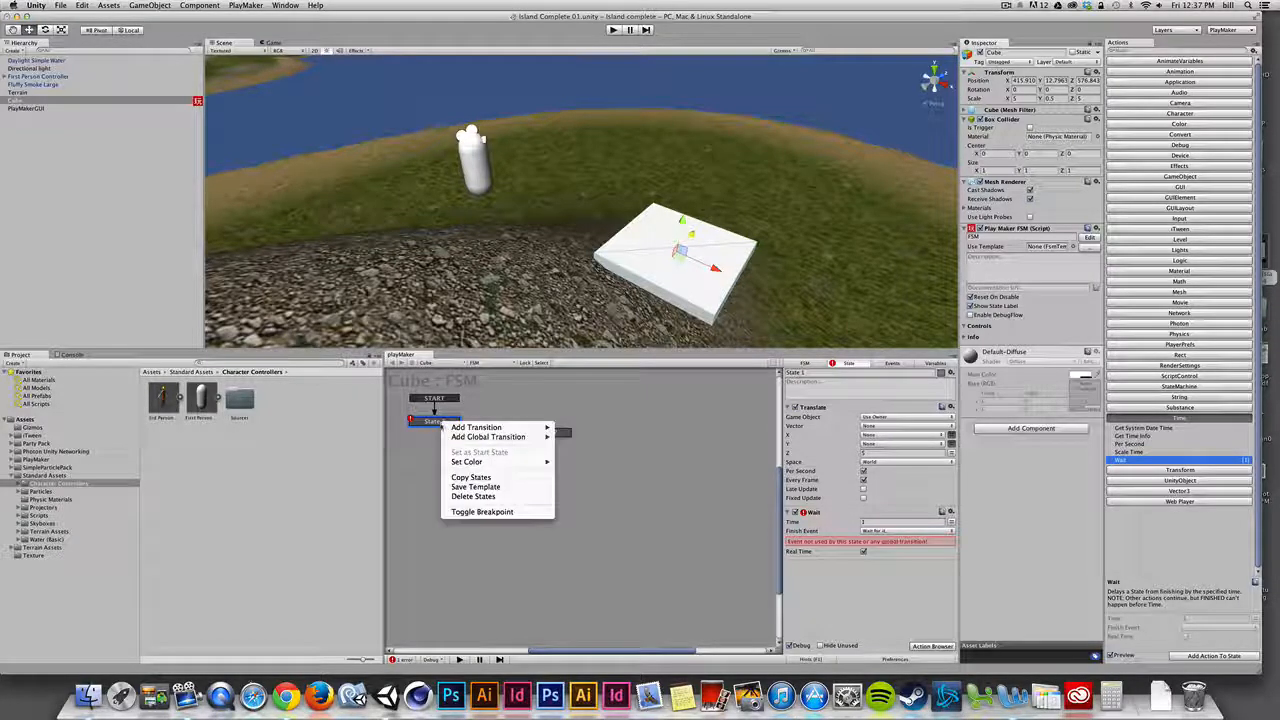
{"action": "mouse_move", "coordinate": [457, 428]}
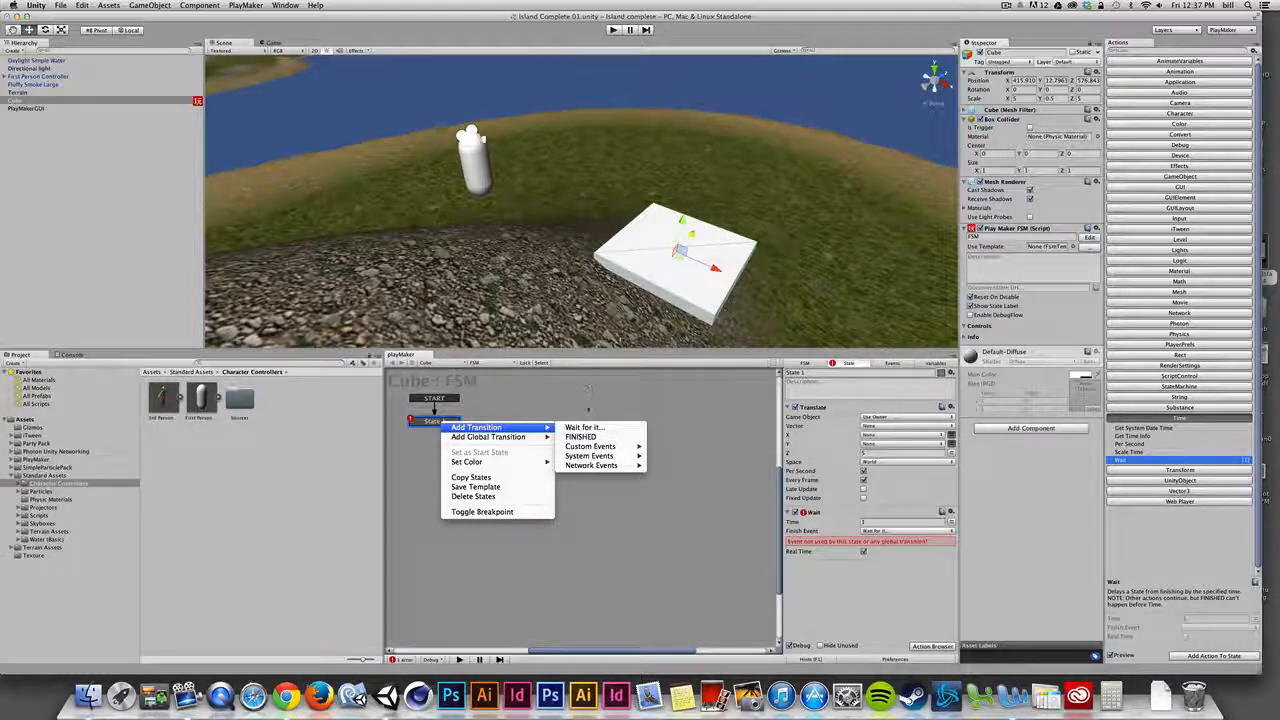
{"action": "left_click", "coordinate": [590, 427]}
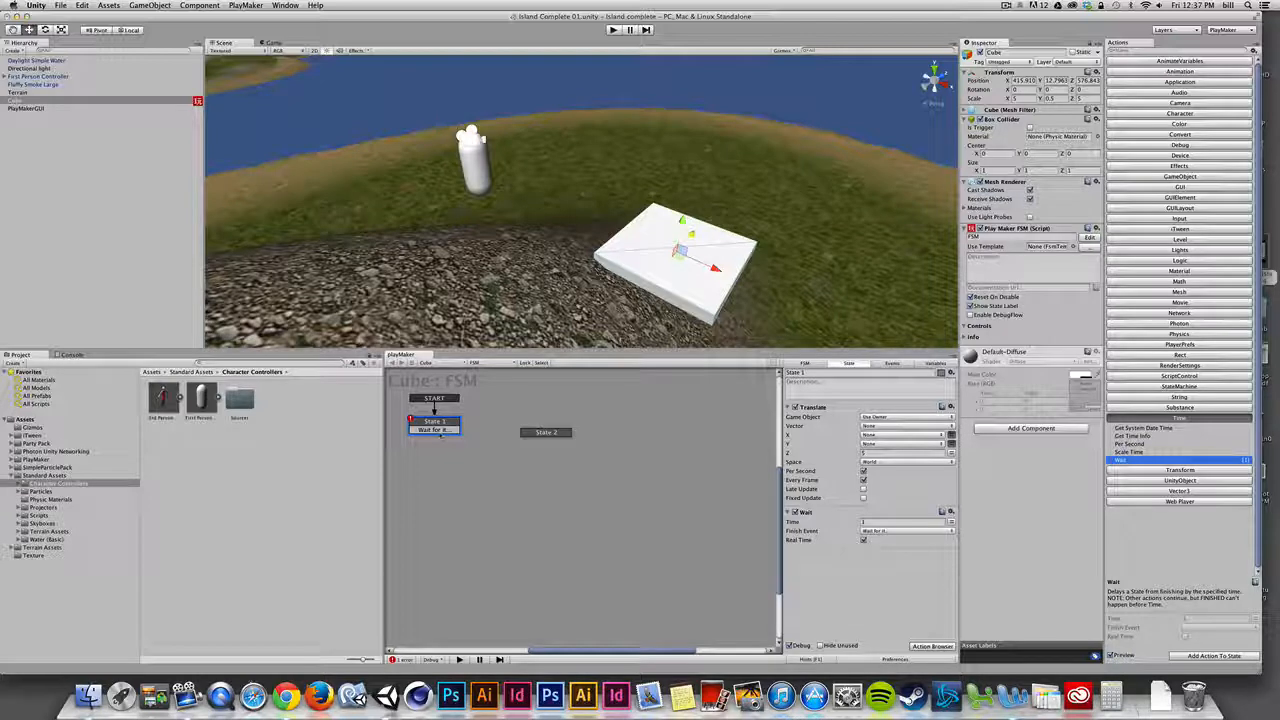
{"action": "left_click", "coordinate": [444, 429]}
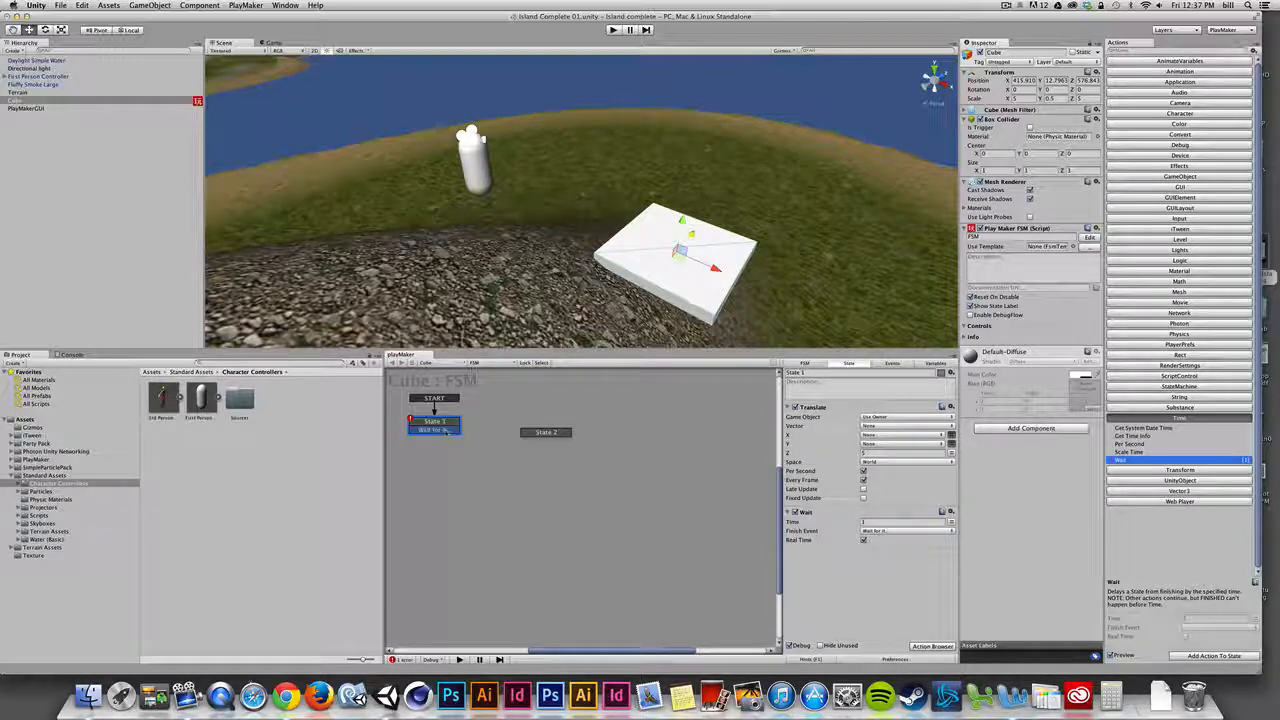
{"action": "left_click_drag", "start_coordinate": [476, 432], "coordinate": [524, 432]}
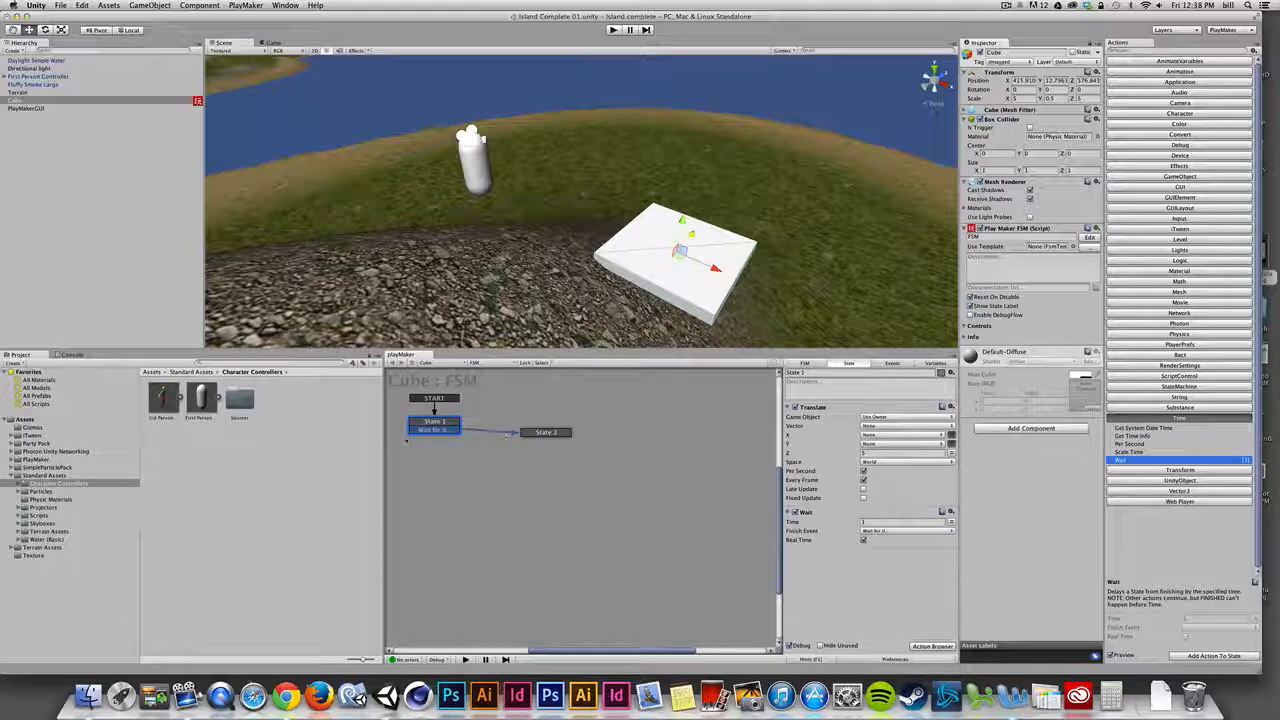
Step: Set the time of State 1's Wait action to 2
{"action": "left_click", "coordinate": [434, 427]}
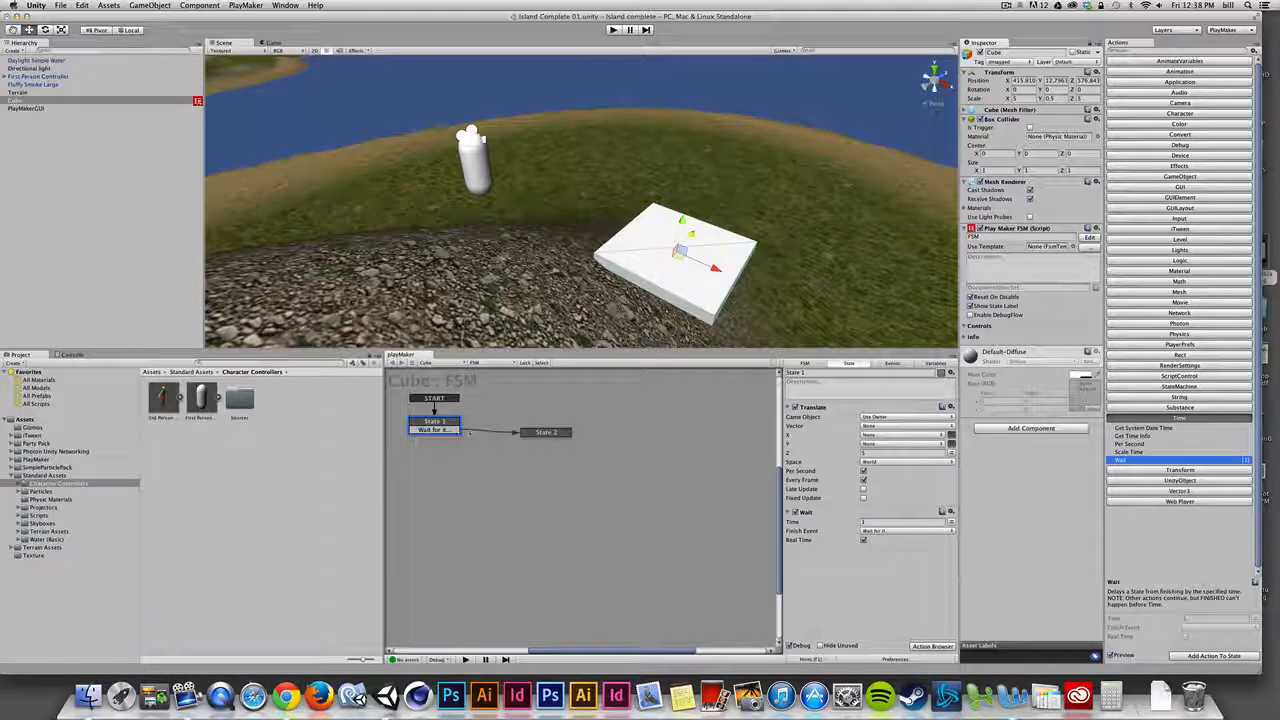
{"action": "left_click", "coordinate": [541, 433]}
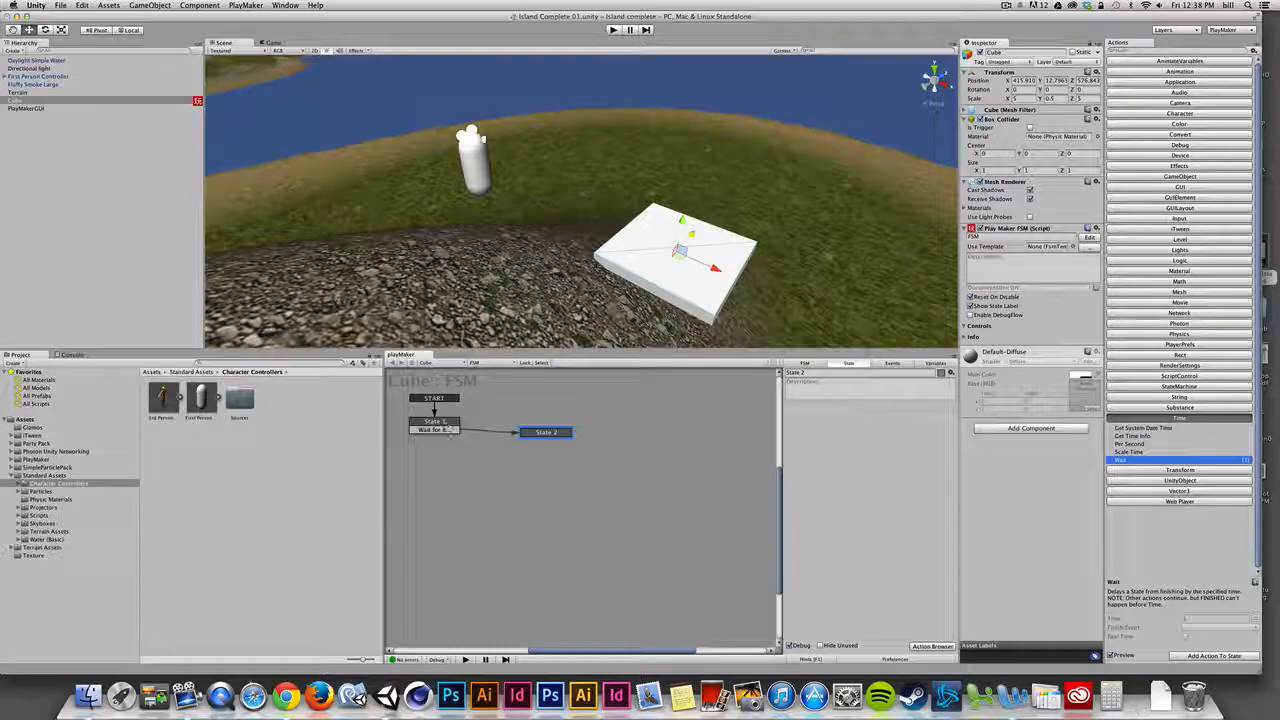
{"action": "left_click", "coordinate": [447, 428]}
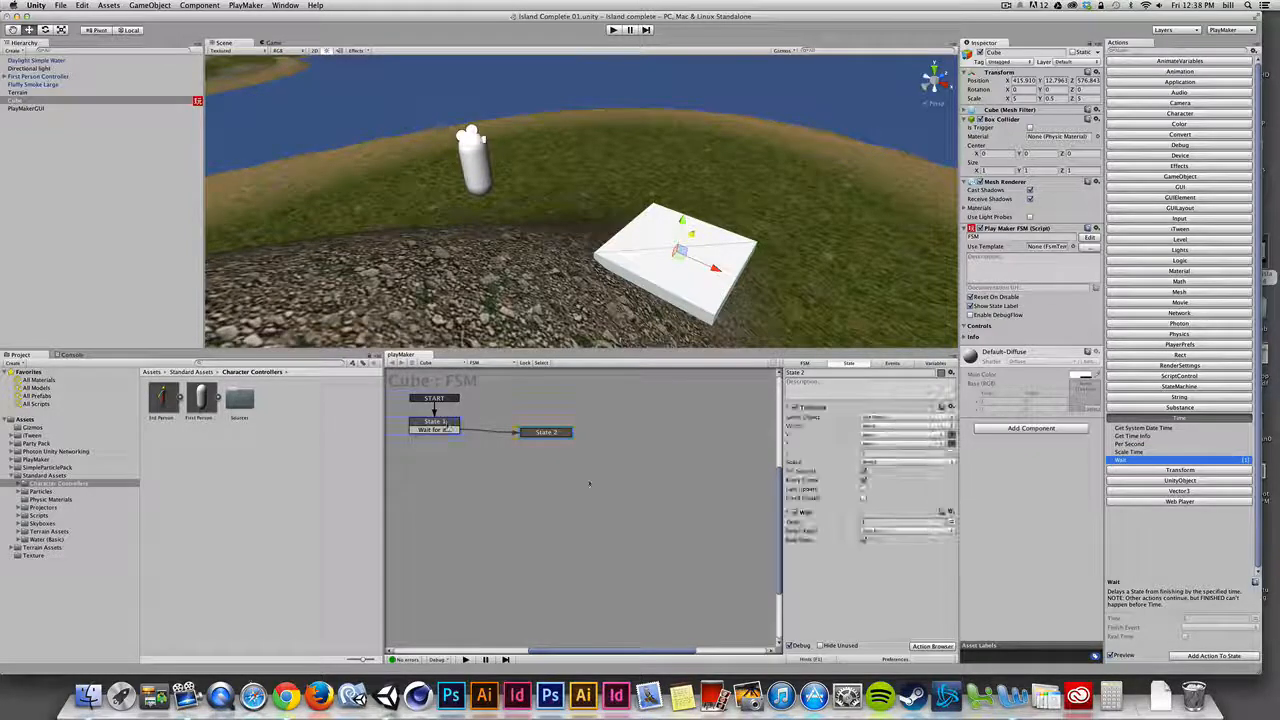
{"action": "left_click", "coordinate": [864, 522]}
{"action": "type", "text": "2"}
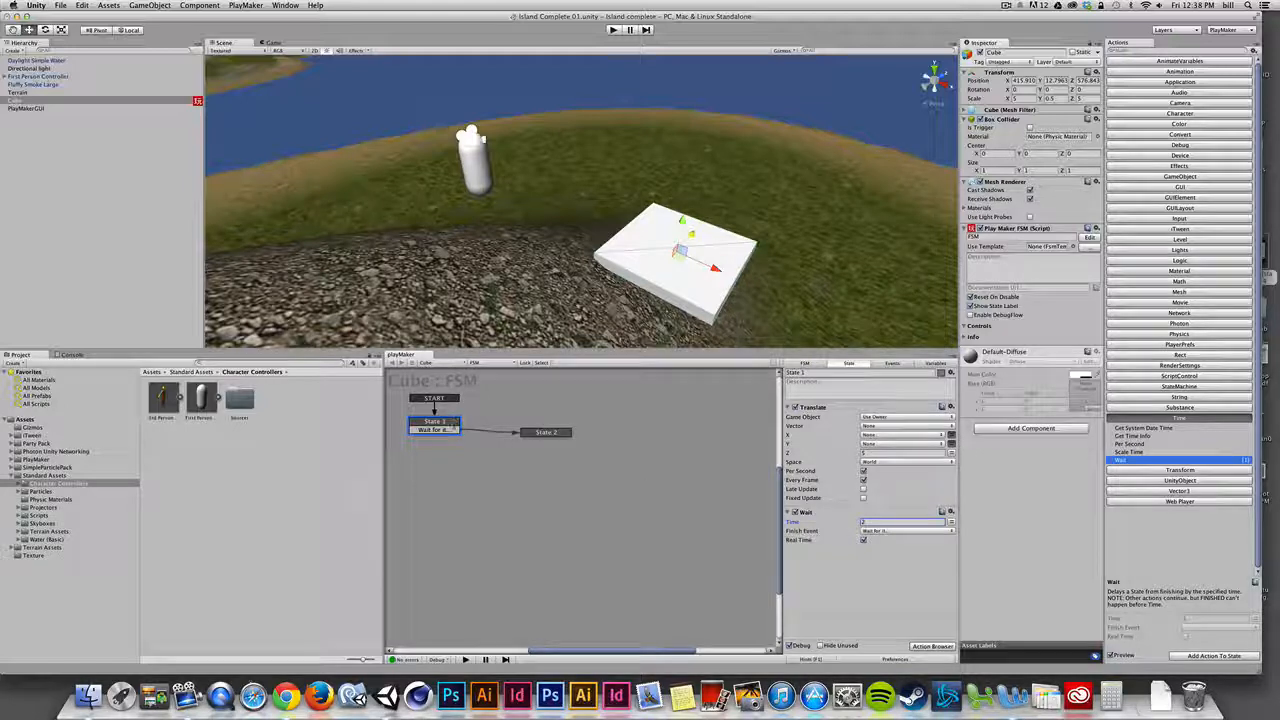
Step: Run the scene in Play mode twice to test the platform's timed movement and the transition to State 2
{"action": "key", "text": "super+p"}
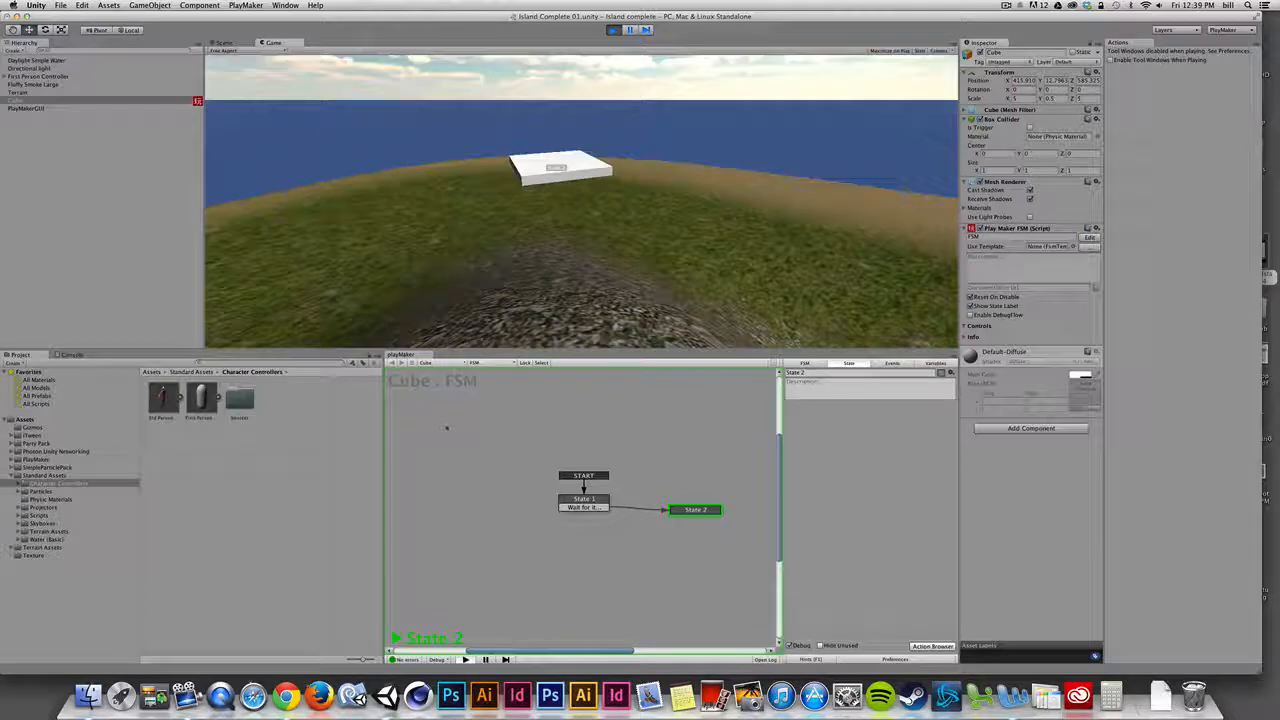
{"action": "key", "text": "super+p"}
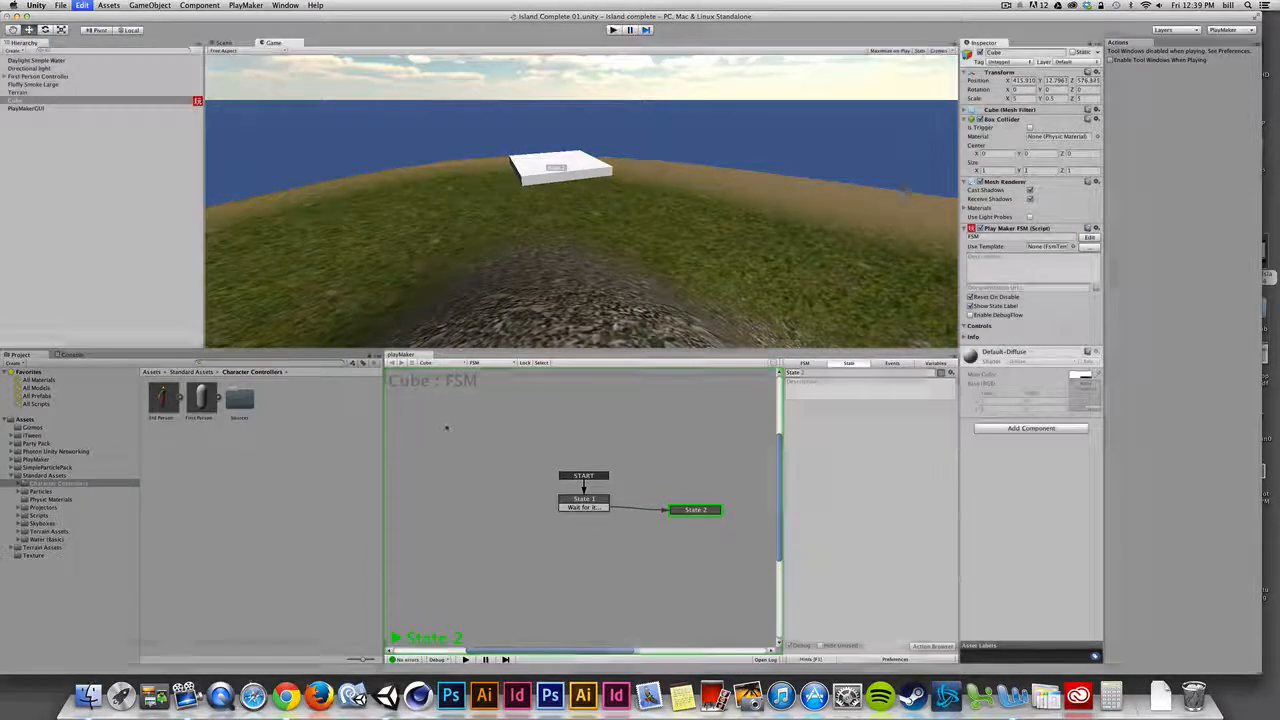
{"action": "key", "text": "super+p"}
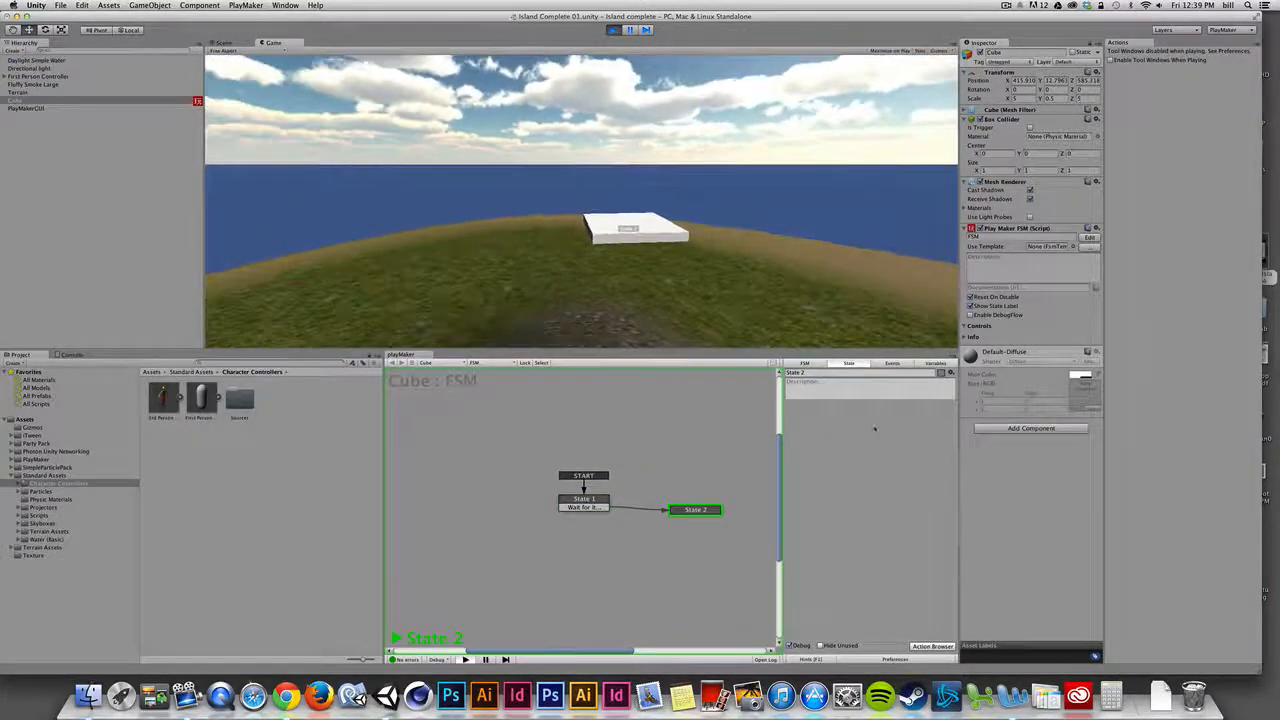
Step: Stop the running scene and set the time of State 1's Wait action to 5
{"action": "key", "text": "super+p"}
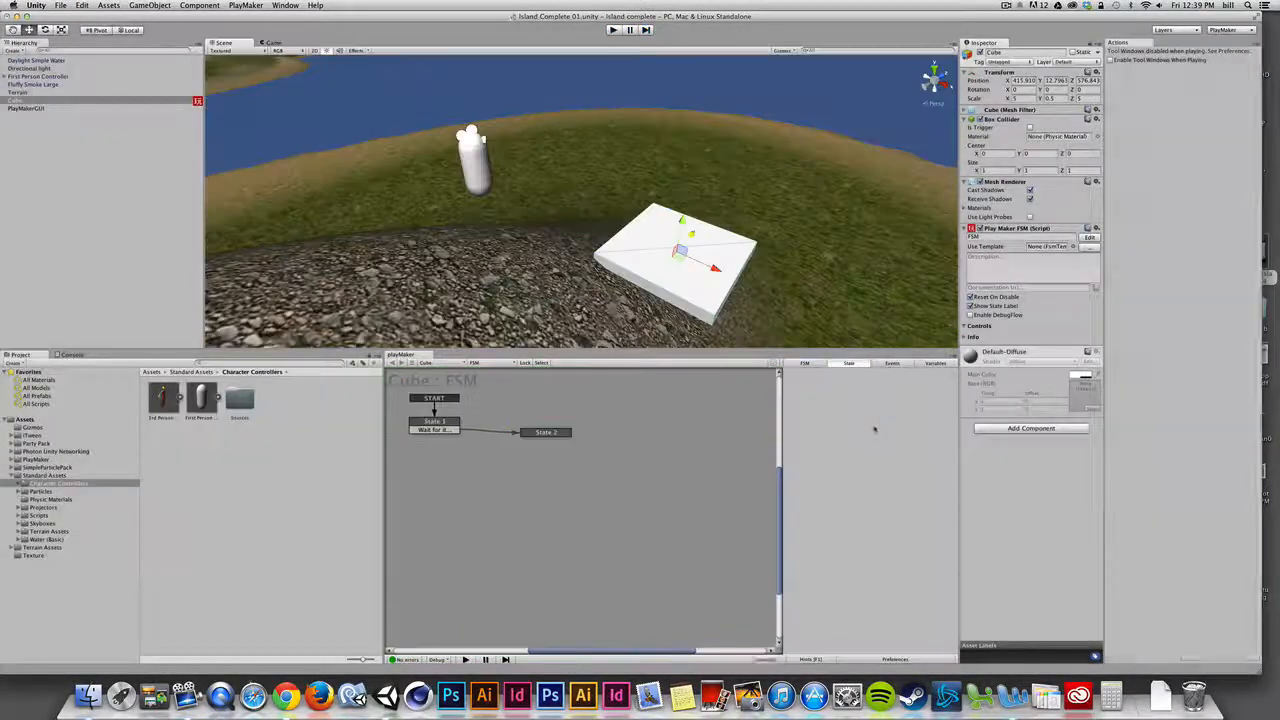
{"action": "left_click", "coordinate": [446, 425]}
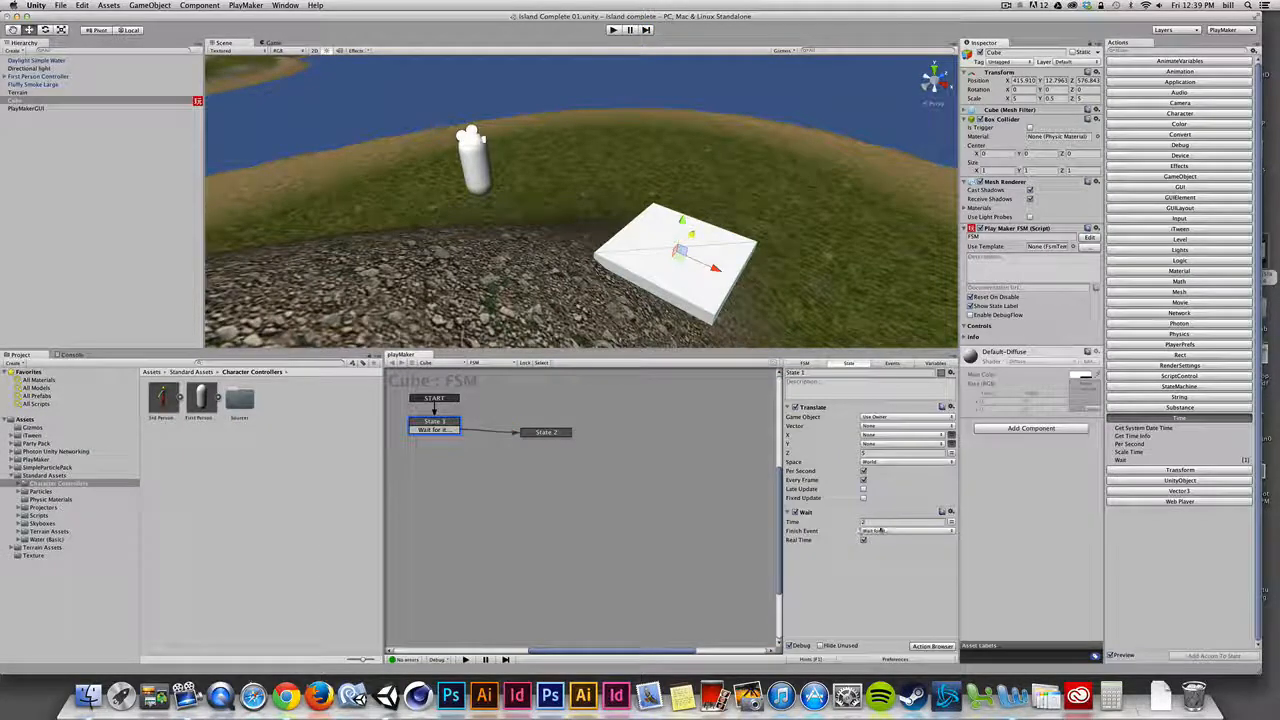
{"action": "left_click", "coordinate": [836, 521]}
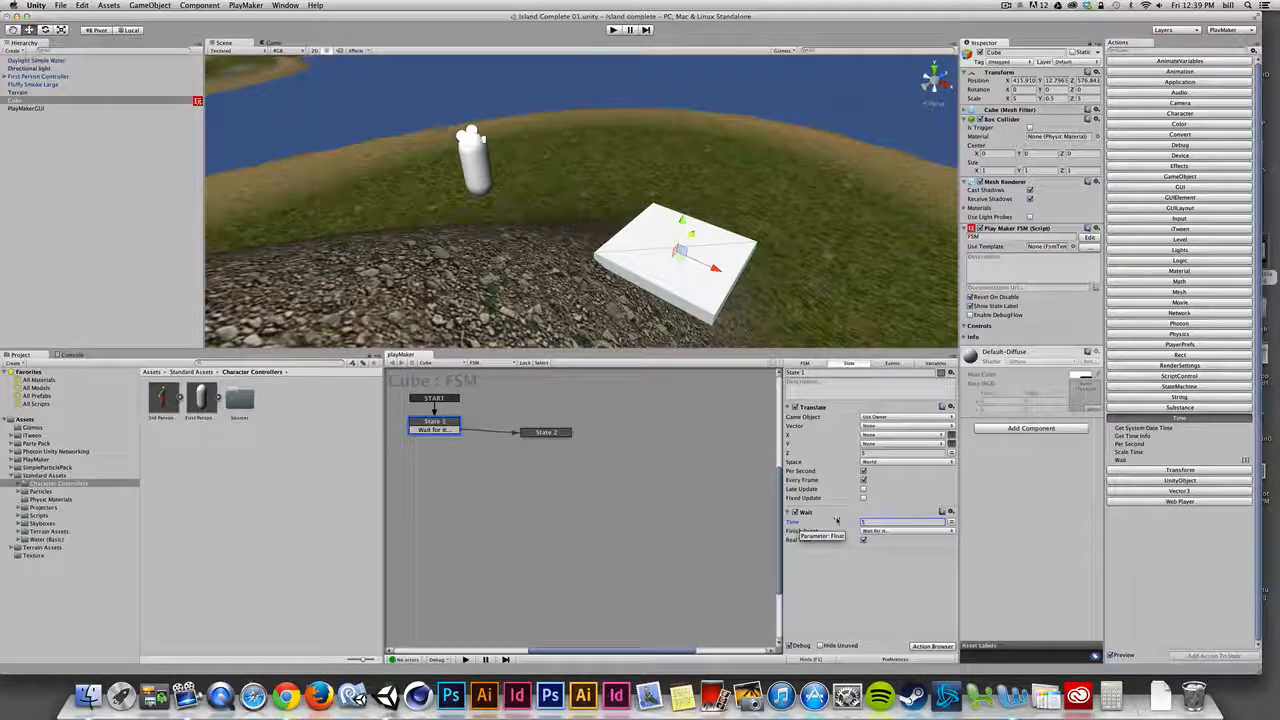
{"action": "type", "text": "5"}
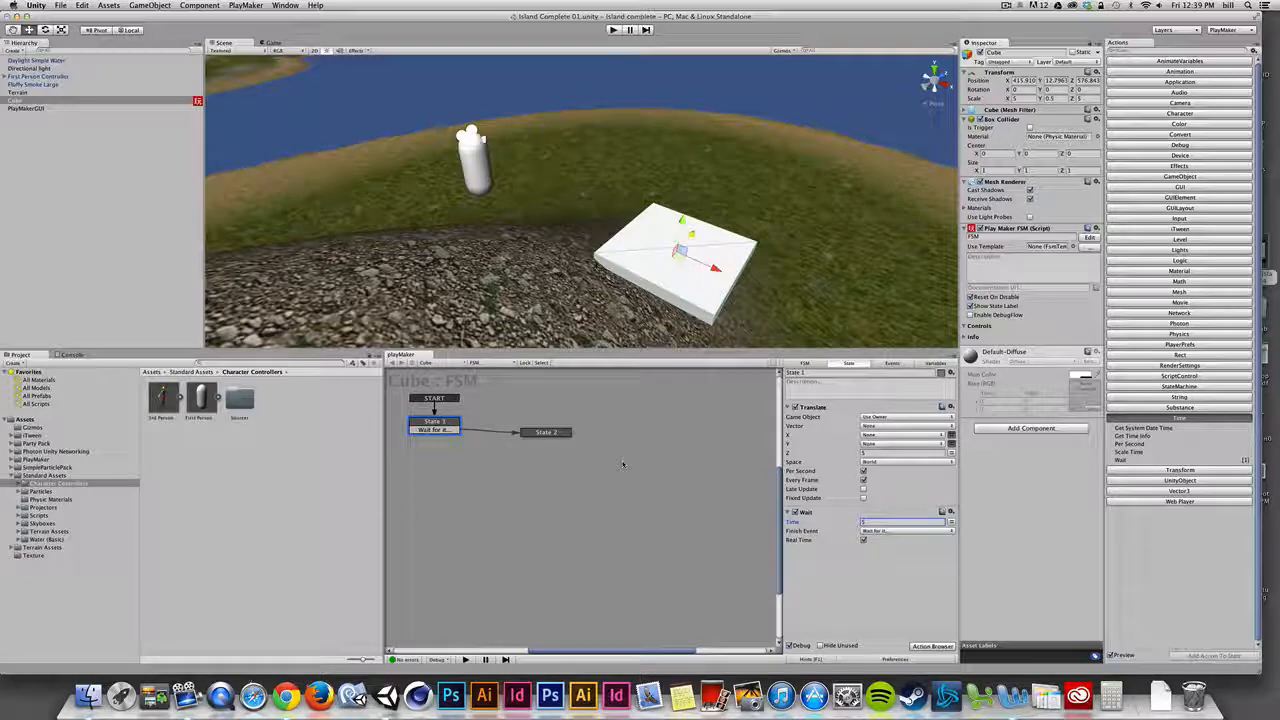
Step: Test the platform's timed movement in Play mode, stop it, and review State 1's actions
{"action": "key", "text": "super+p"}
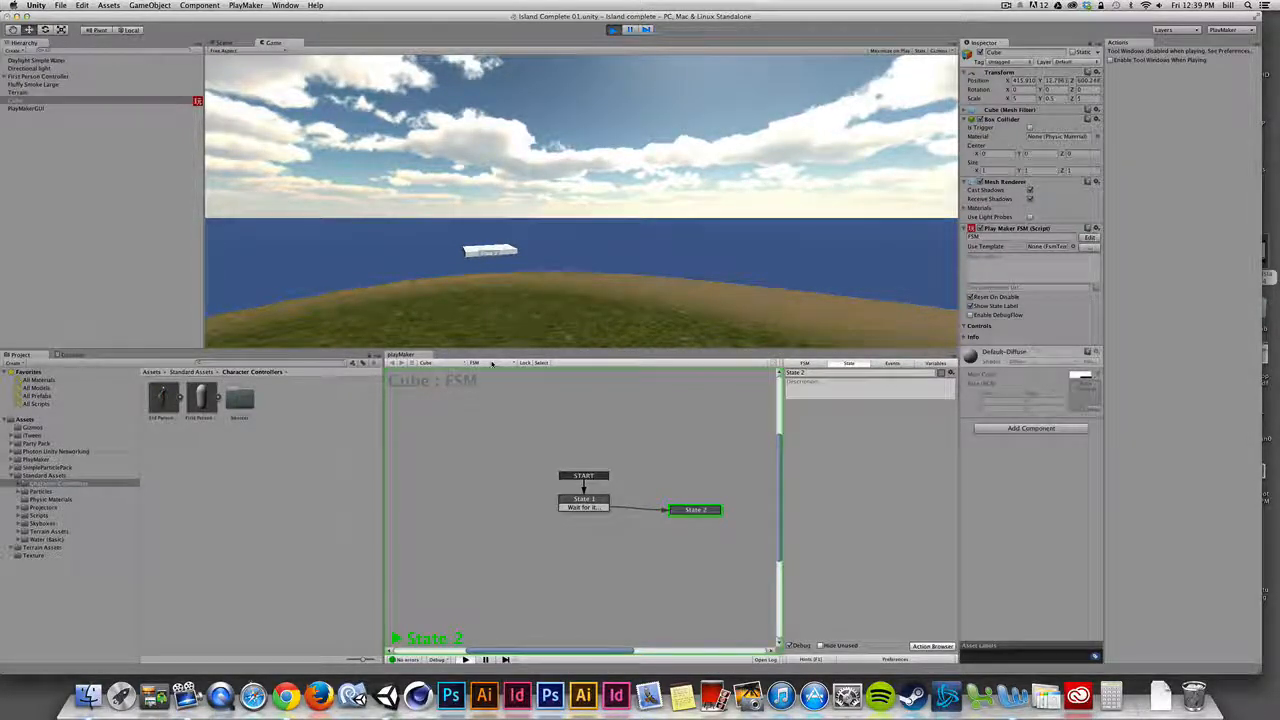
{"action": "key", "text": "super+p"}
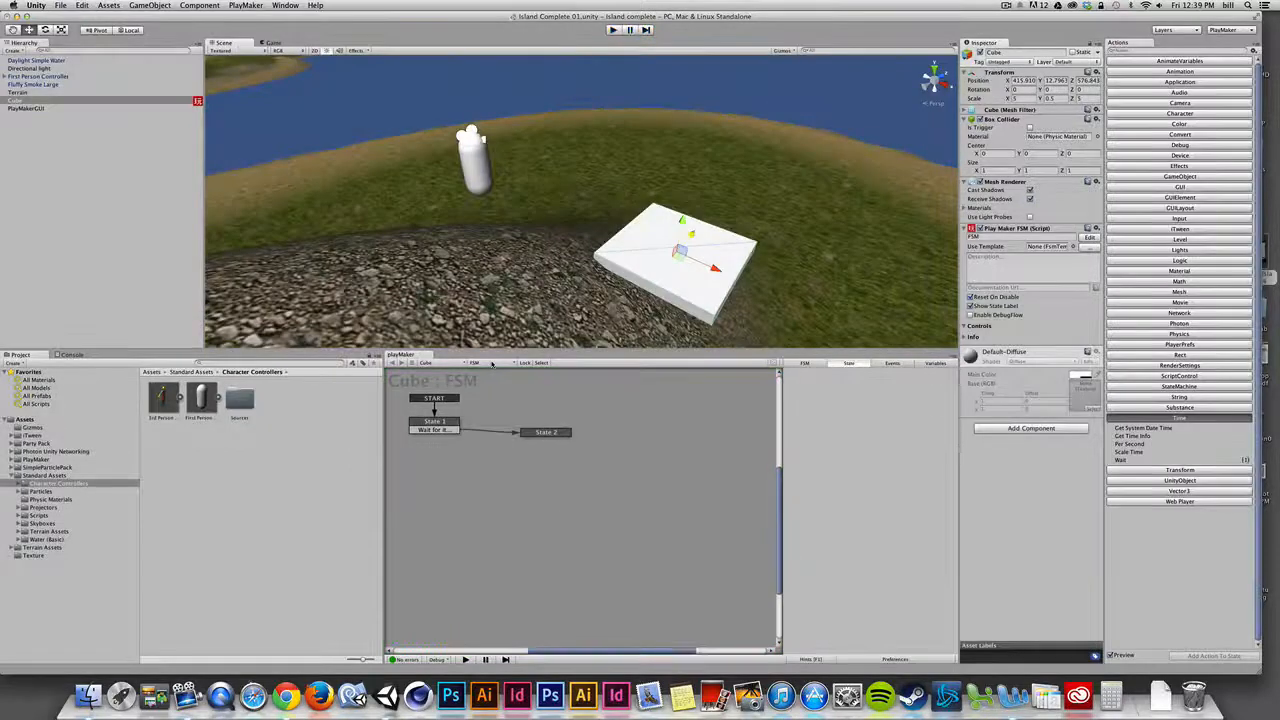
{"action": "left_click", "coordinate": [440, 424]}
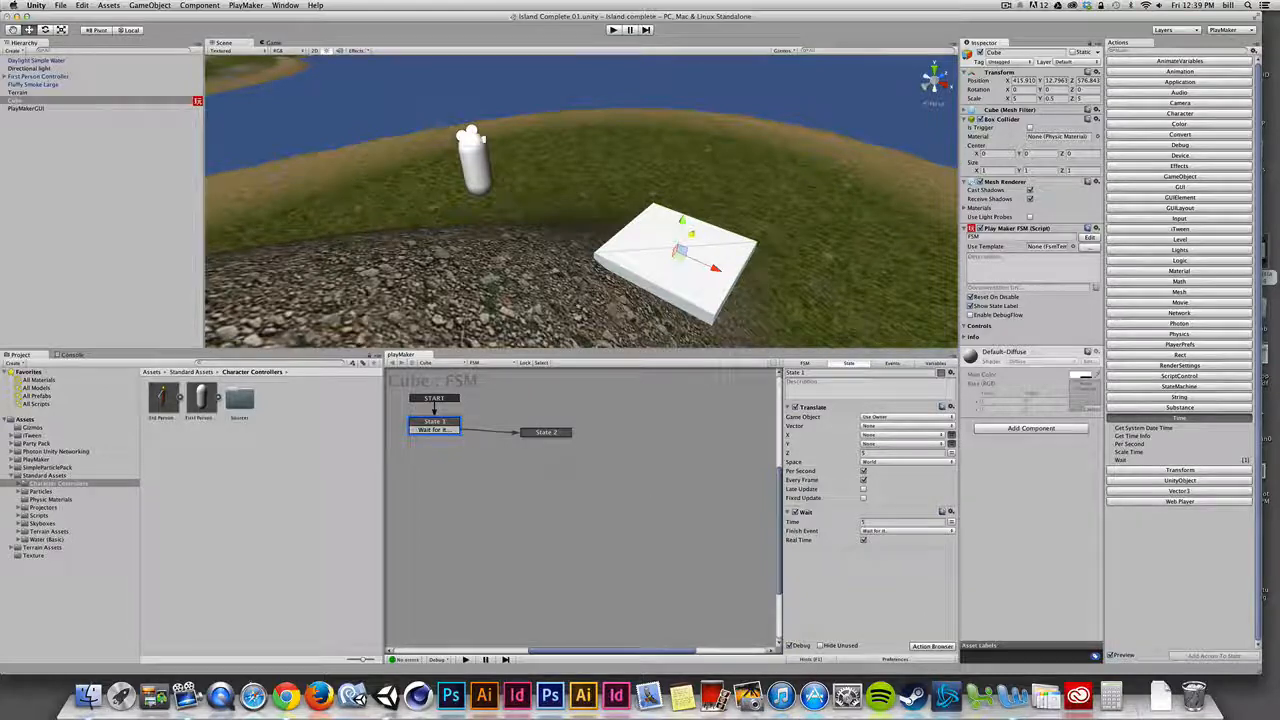
Step: Move State 2 up slightly beside State 1 and add a Translate action to it
{"action": "left_click_drag", "start_coordinate": [530, 434], "coordinate": [523, 422]}
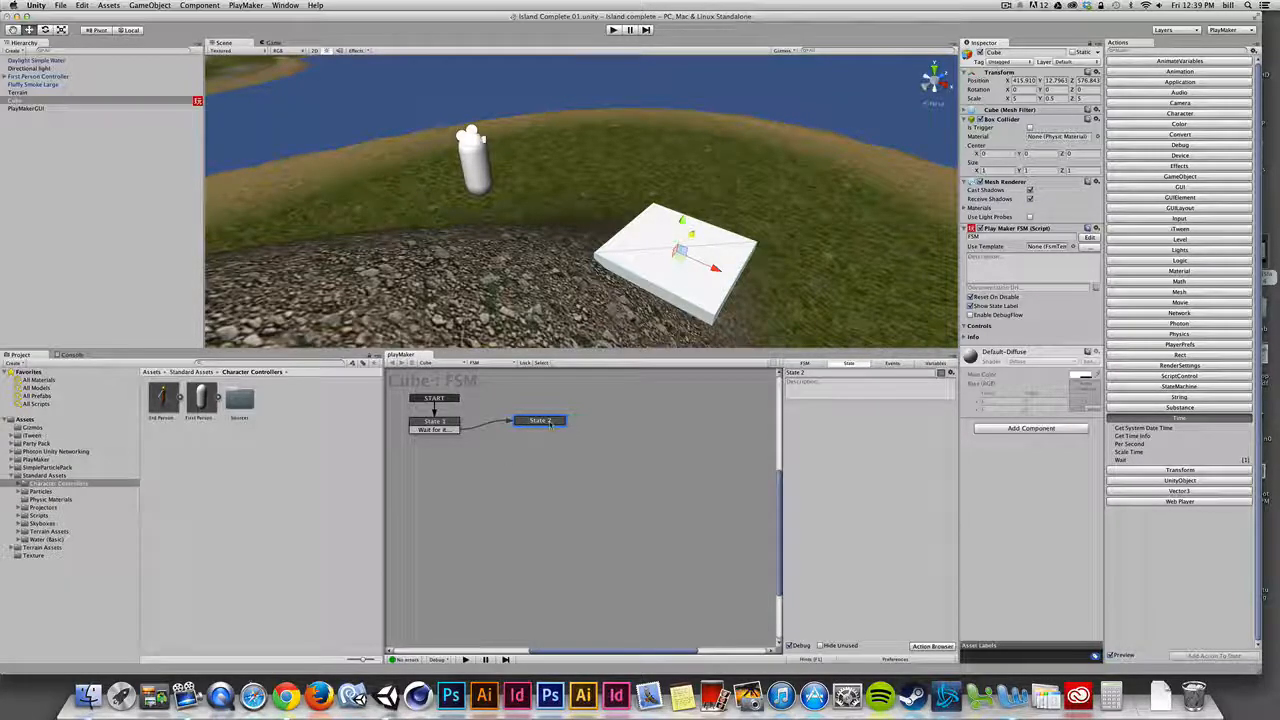
{"action": "left_click", "coordinate": [1180, 469]}
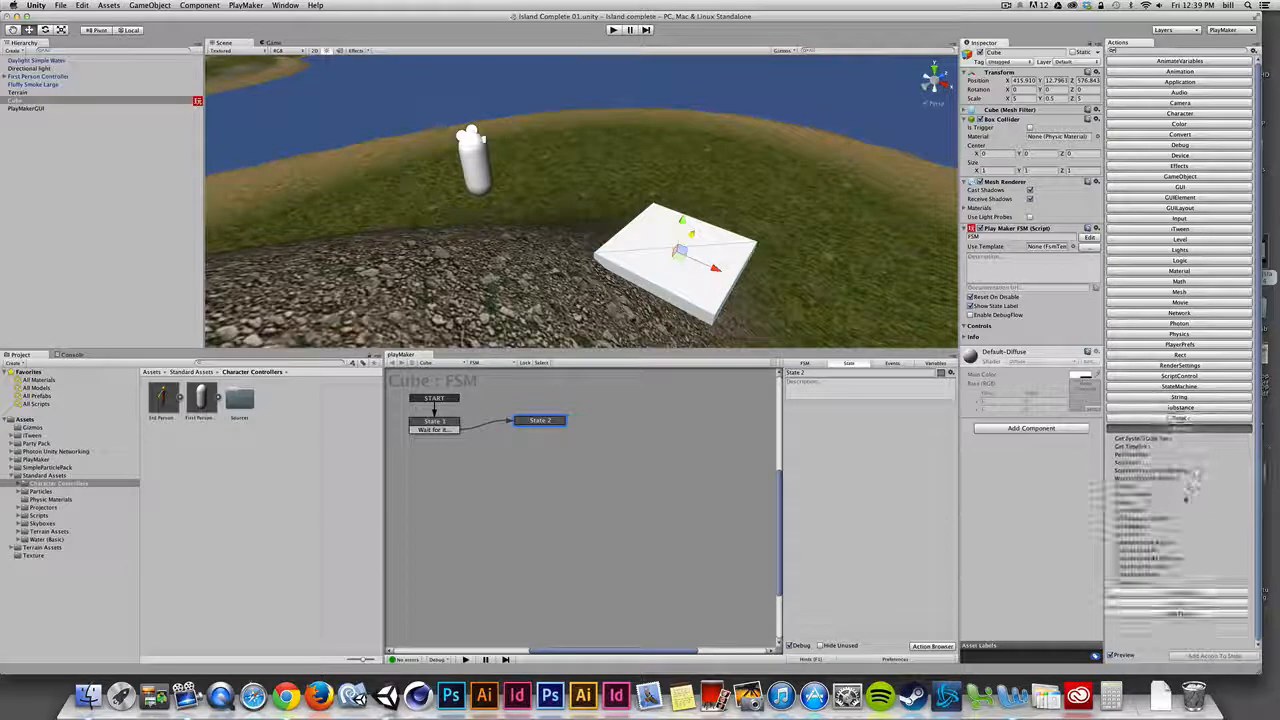
{"action": "left_click", "coordinate": [1128, 582]}
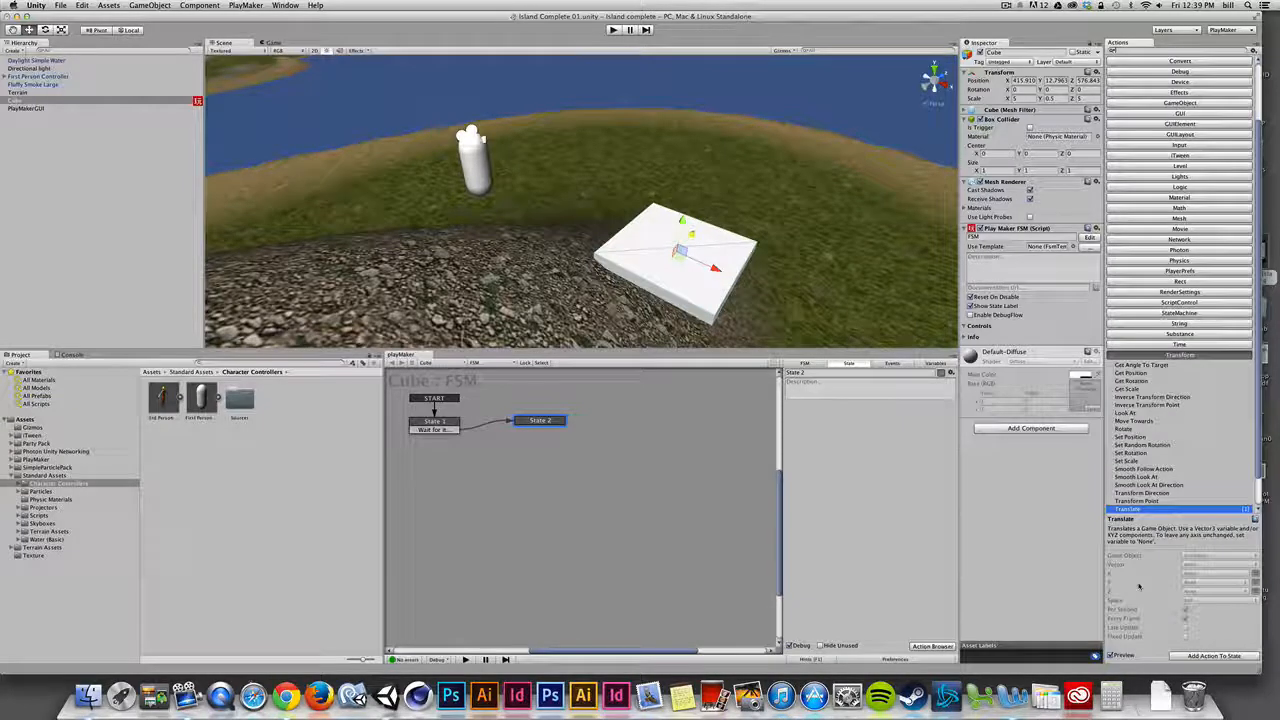
{"action": "double_click", "coordinate": [1136, 510]}
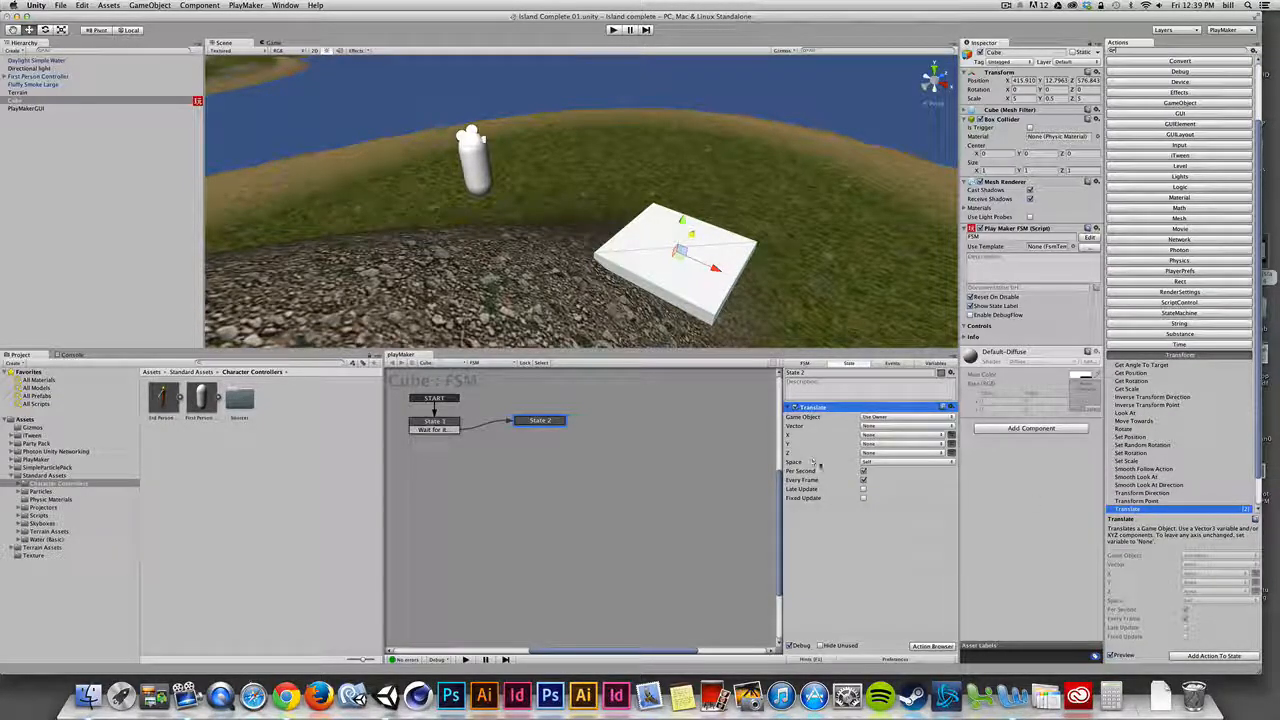
Step: Set State 2's Translate action to World space with a Z value of -5
{"action": "left_click", "coordinate": [905, 462]}
{"action": "left_click", "coordinate": [880, 474]}
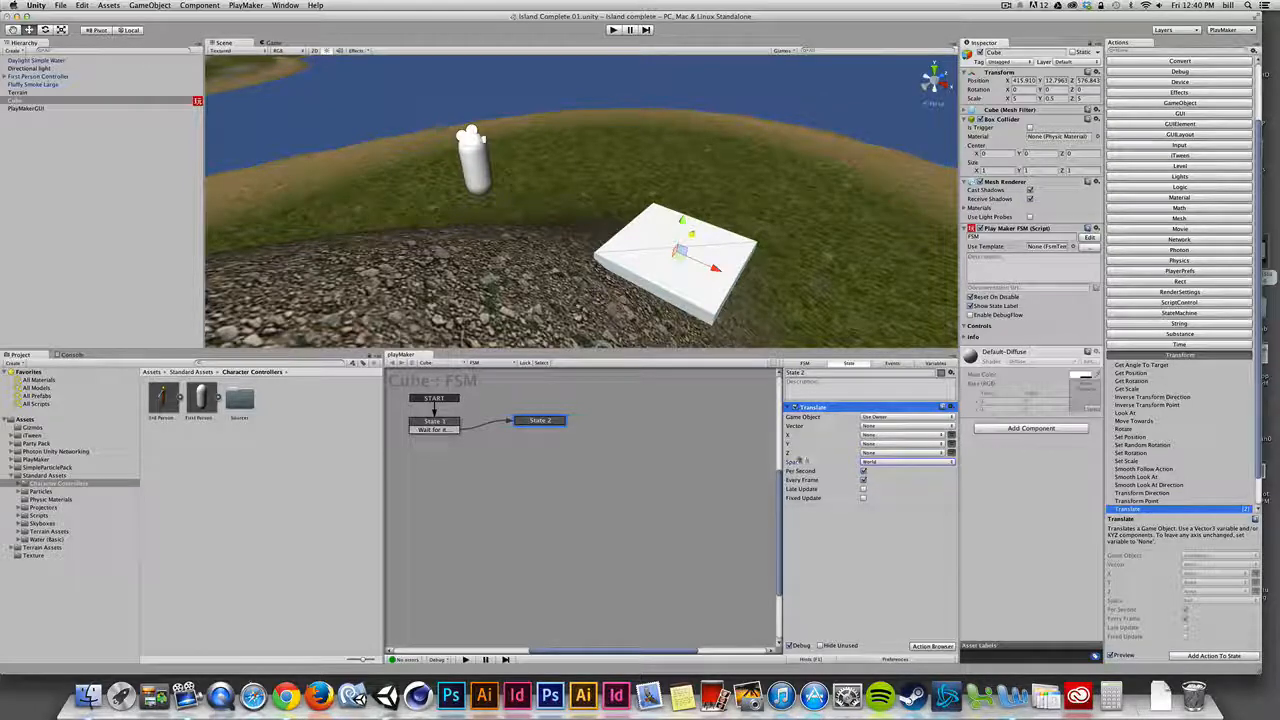
{"action": "left_click", "coordinate": [950, 453]}
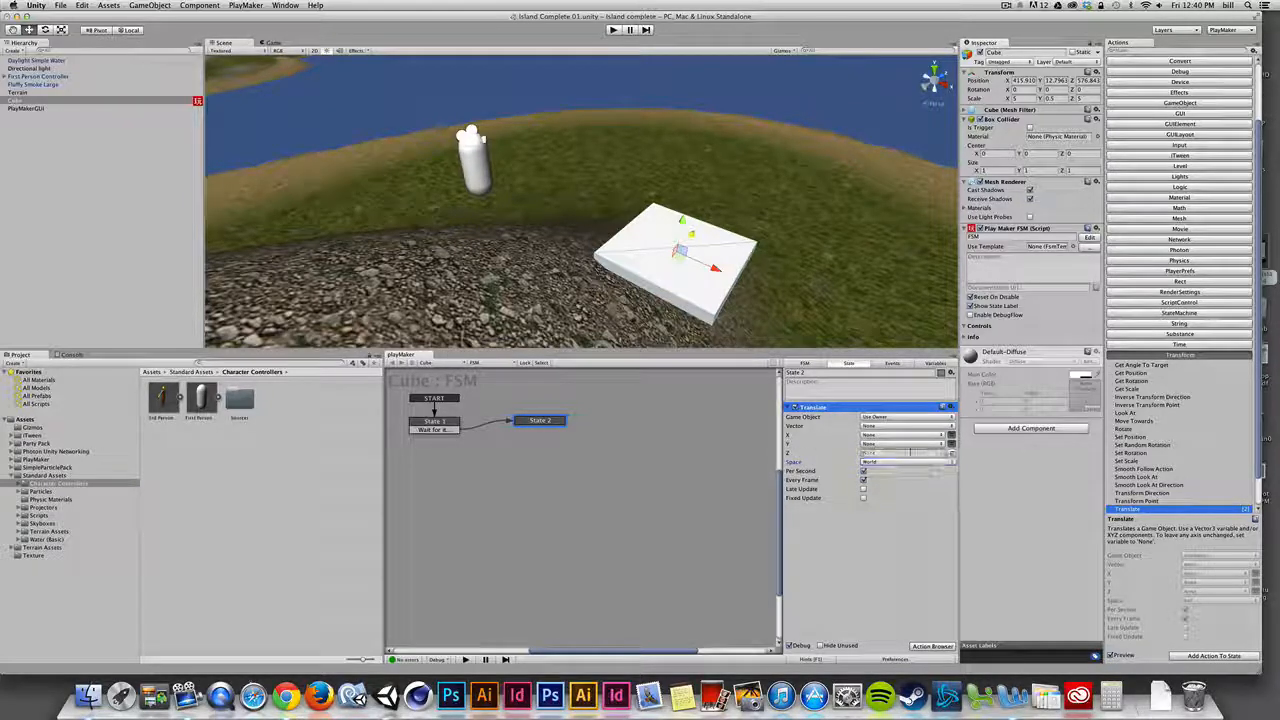
{"action": "left_click", "coordinate": [870, 453]}
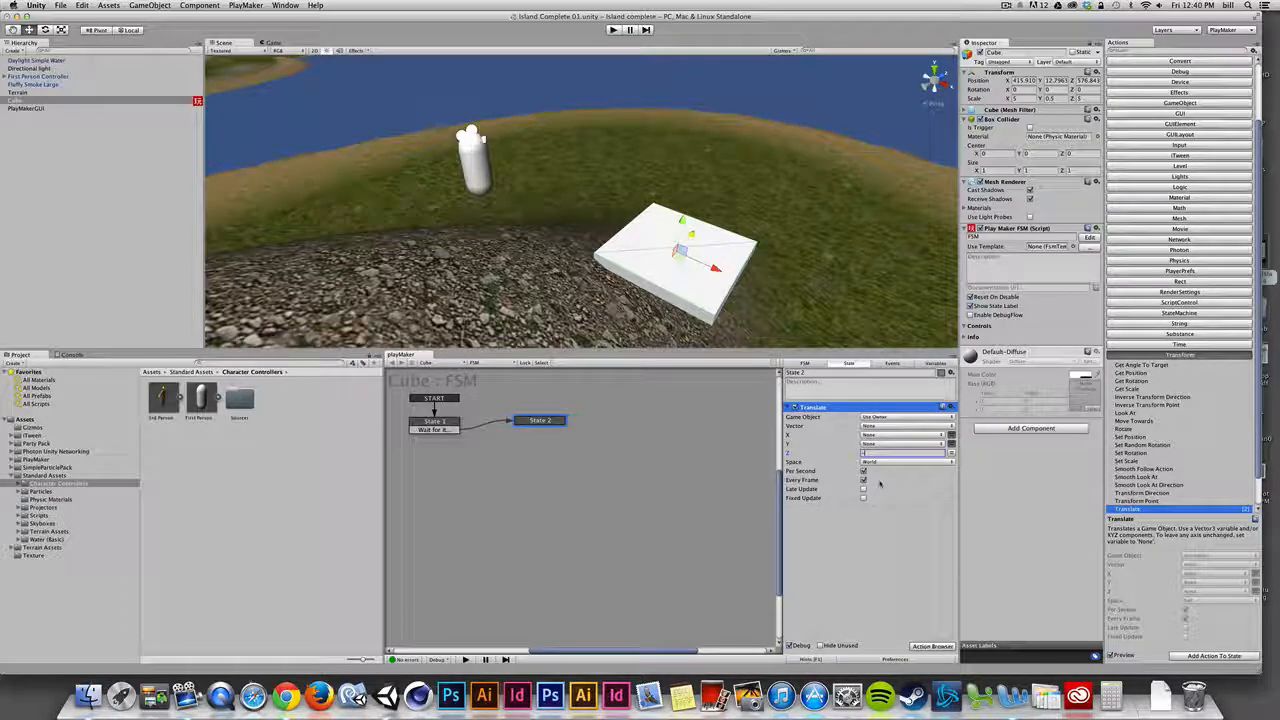
{"action": "type", "text": "5"}
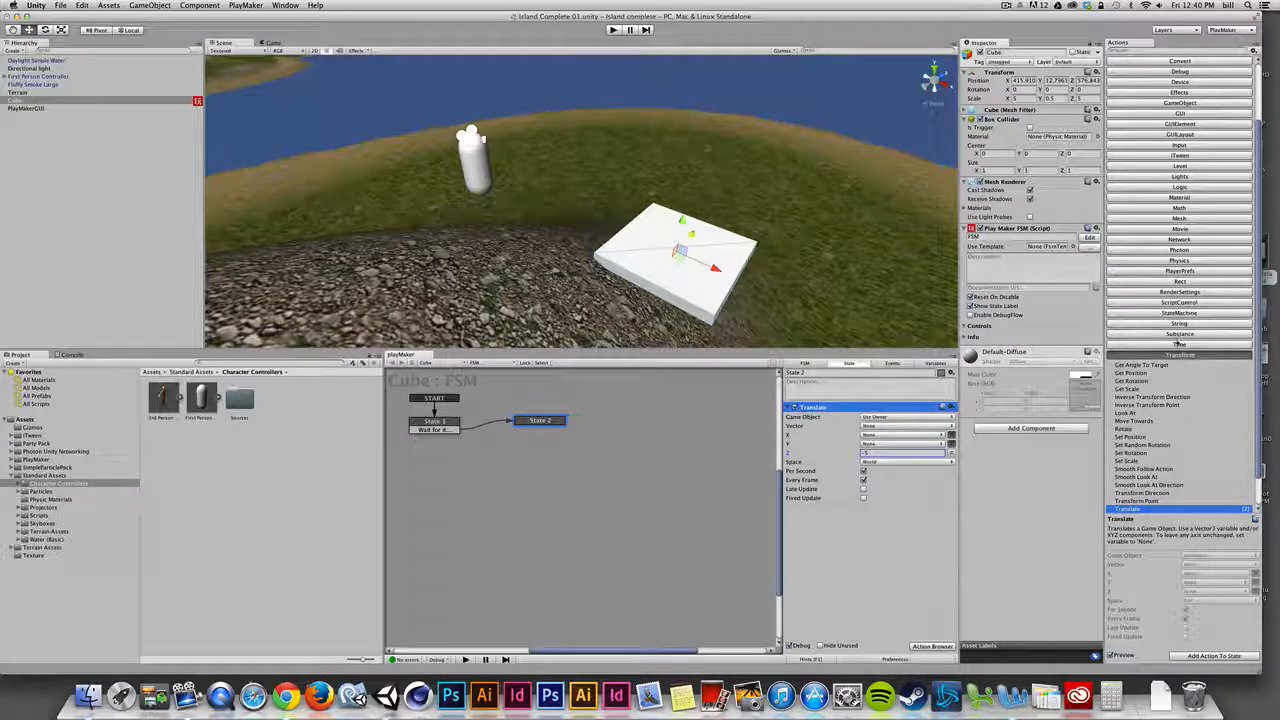
Step: Add a Wait action to State 2 and place it below the Translate action
{"action": "left_click", "coordinate": [1179, 343]}
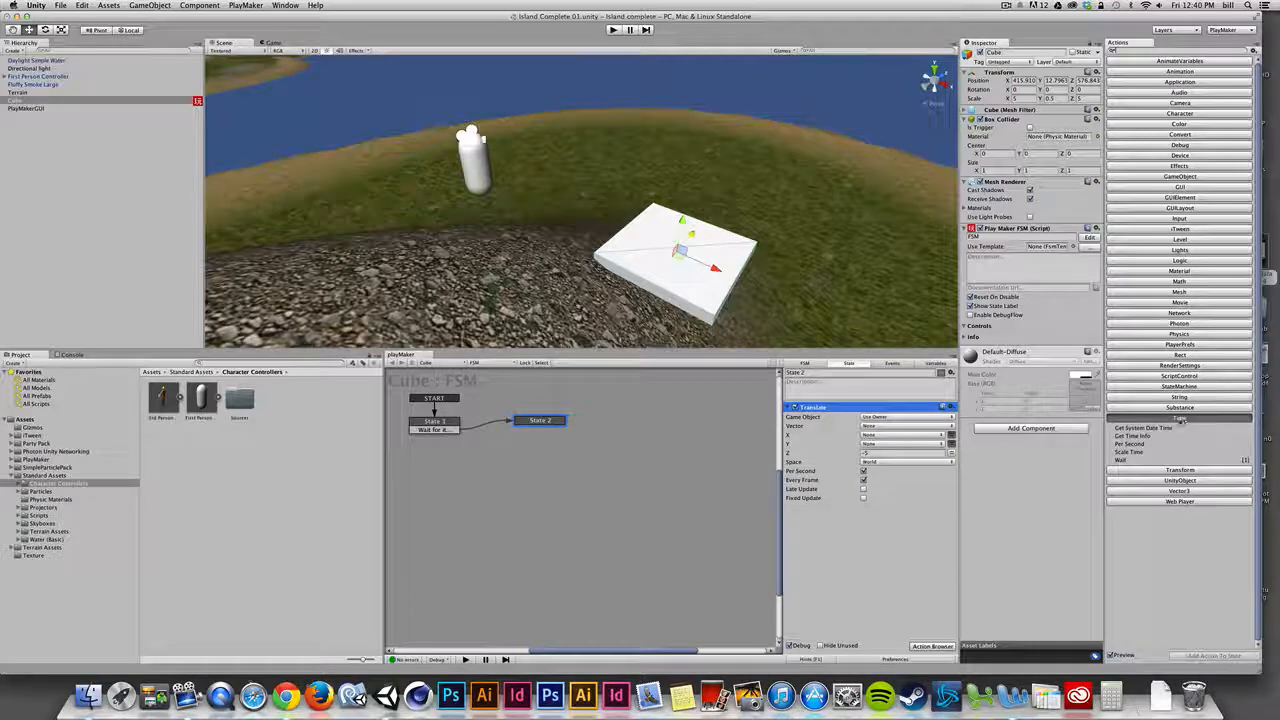
{"action": "left_click", "coordinate": [1123, 461]}
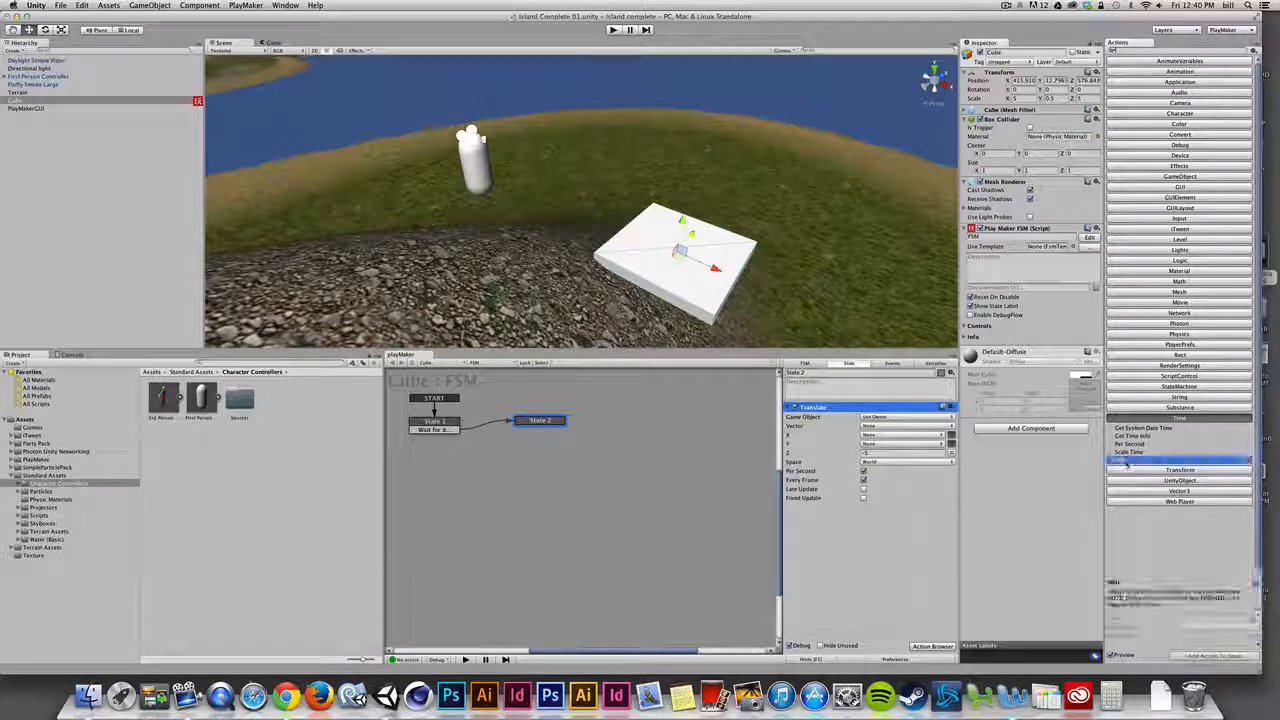
{"action": "double_click", "coordinate": [1123, 462]}
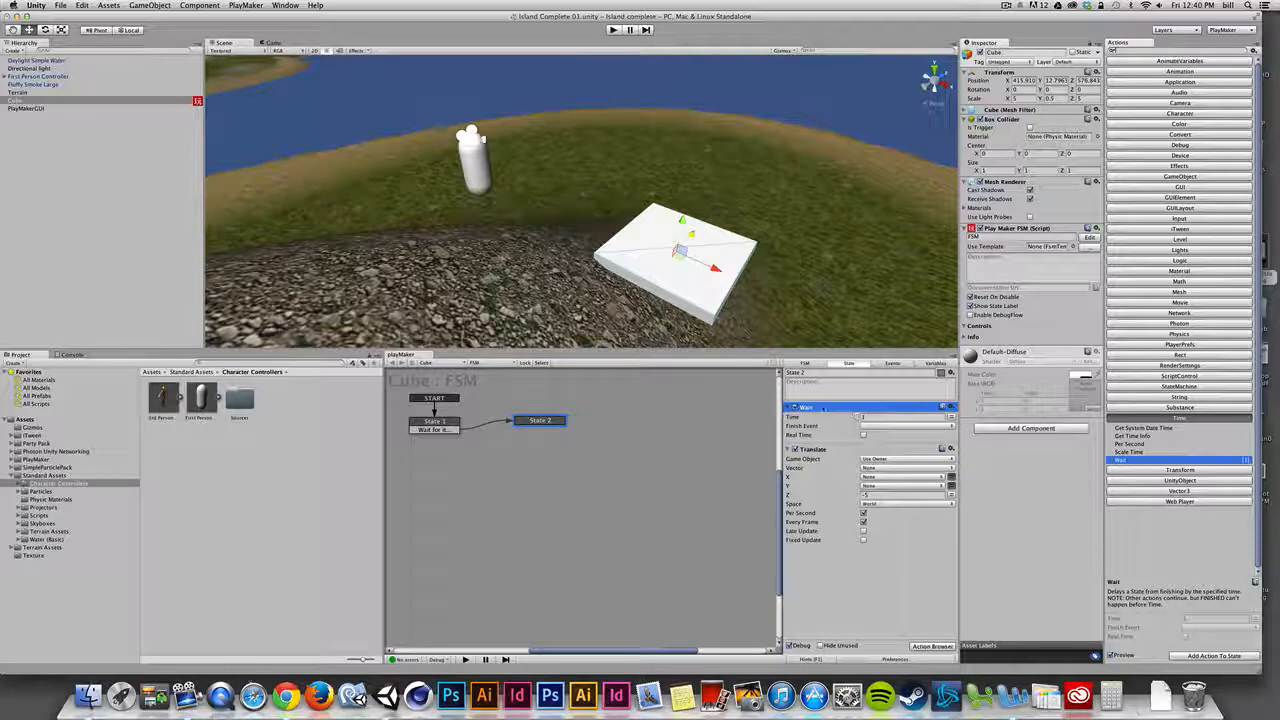
{"action": "left_click_drag", "start_coordinate": [808, 407], "coordinate": [811, 532]}
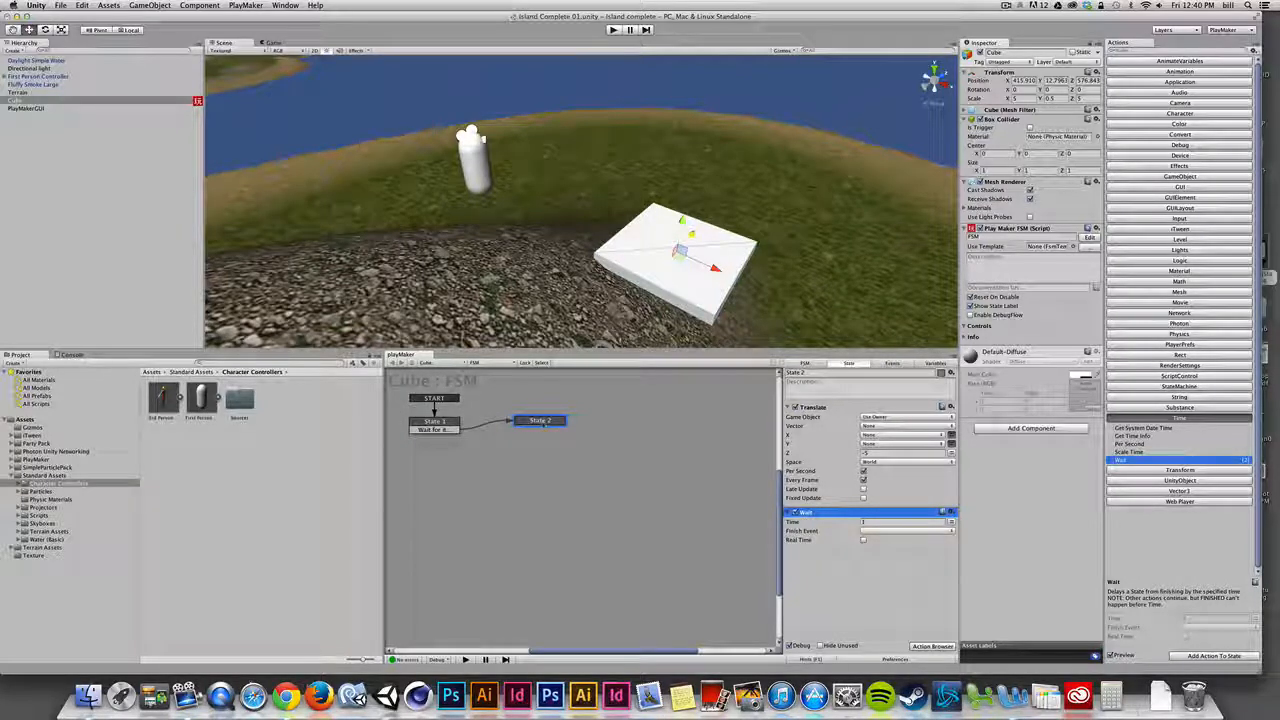
Step: Run the scene in Play mode to test State 2's reverse movement, and stop it
{"action": "left_click", "coordinate": [614, 31]}
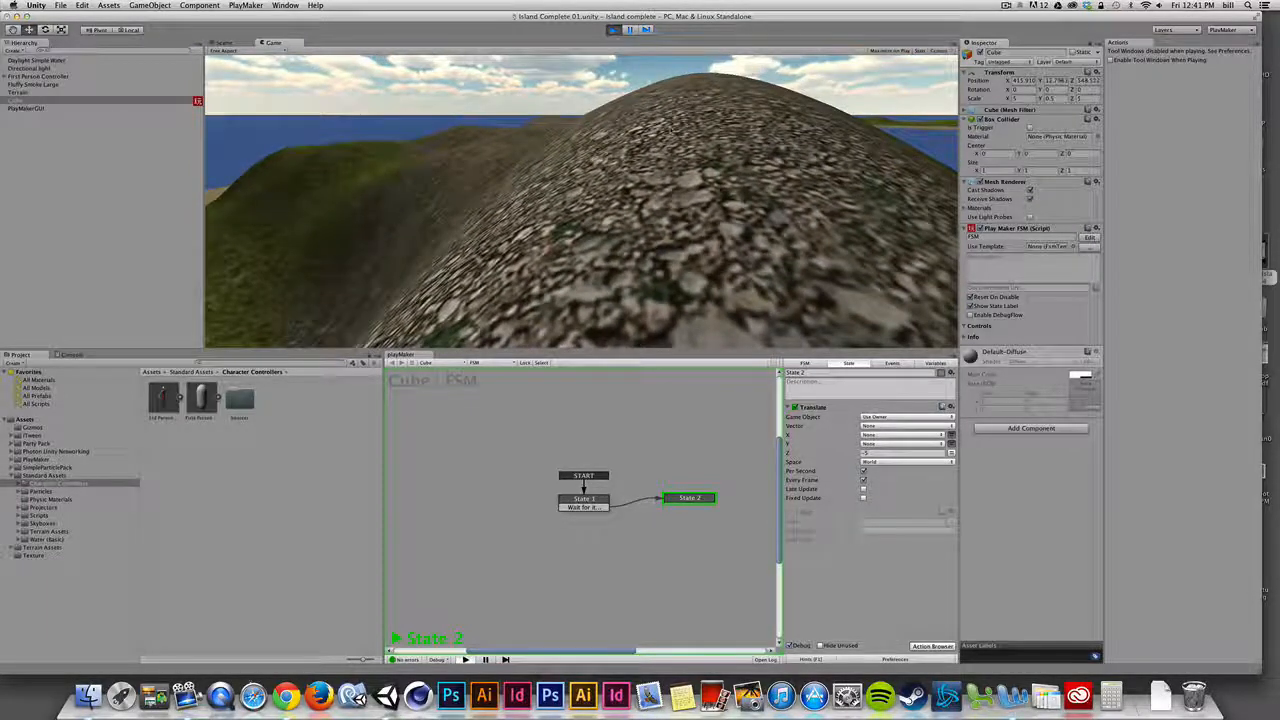
{"action": "key", "text": "super+p"}
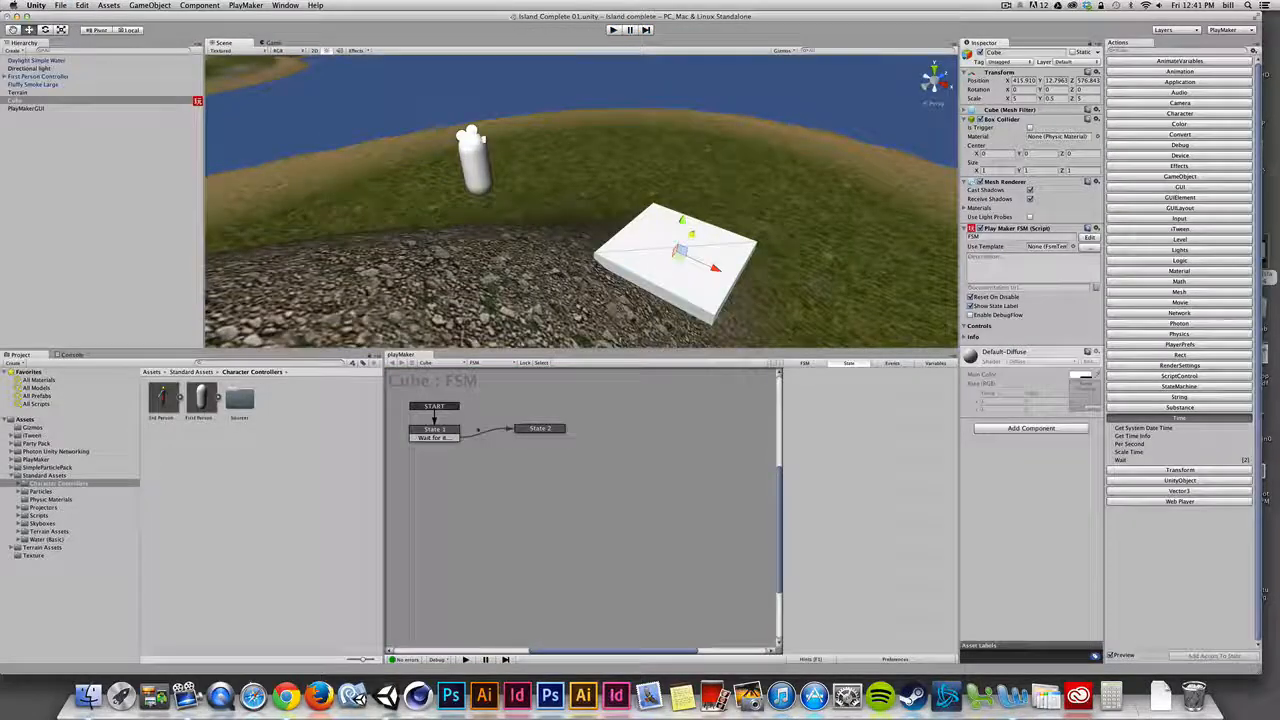
Step: Add a new event named "test" to the Cube's FSM
{"action": "left_click", "coordinate": [545, 429]}
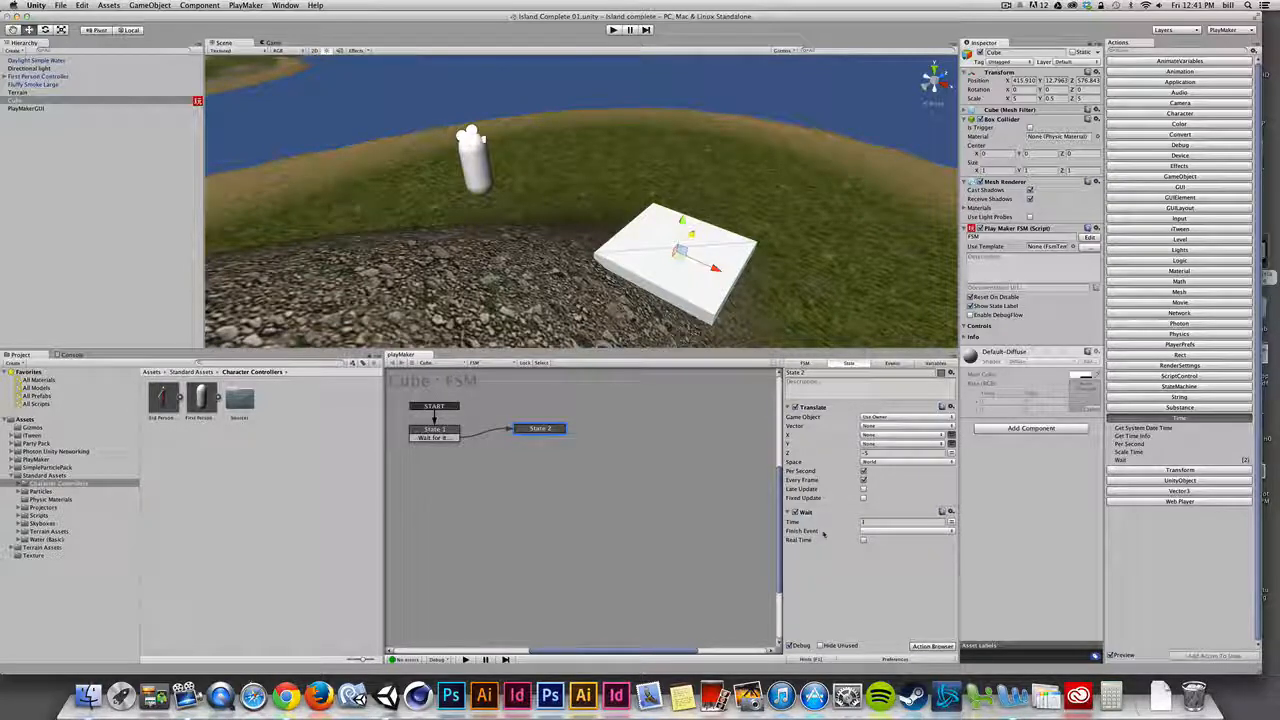
{"action": "left_click", "coordinate": [892, 363]}
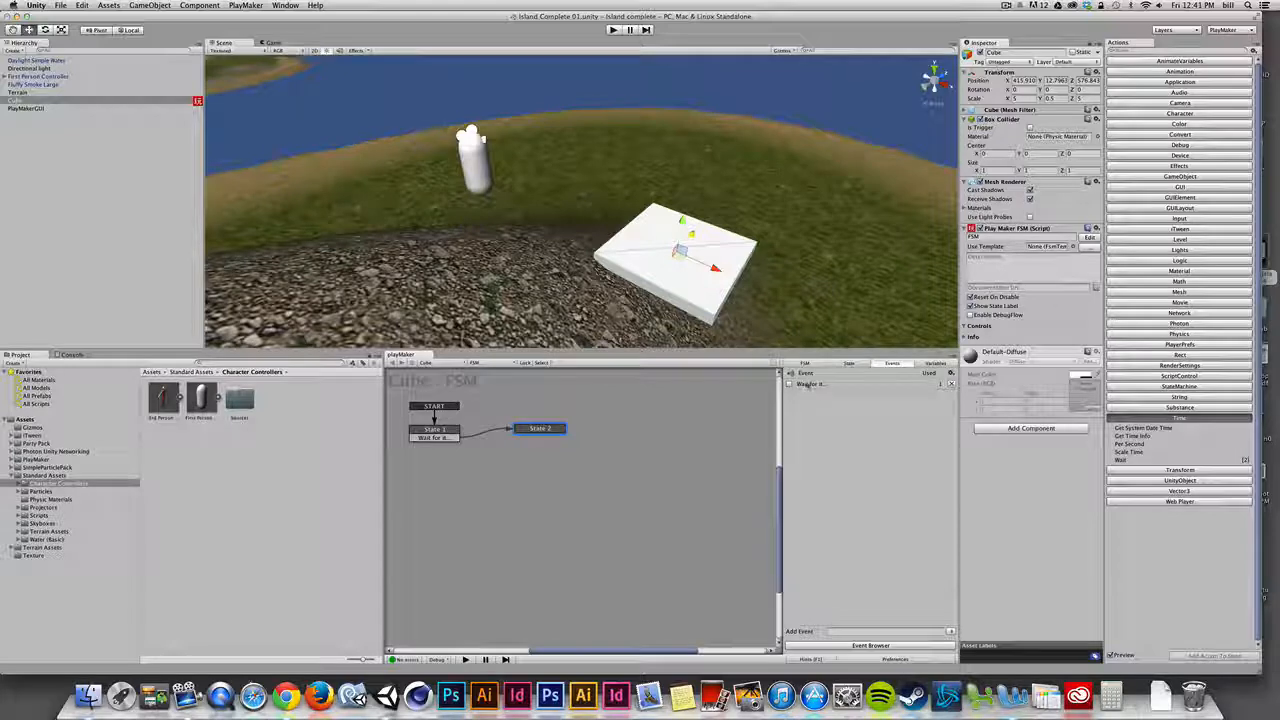
{"action": "left_click", "coordinate": [836, 631]}
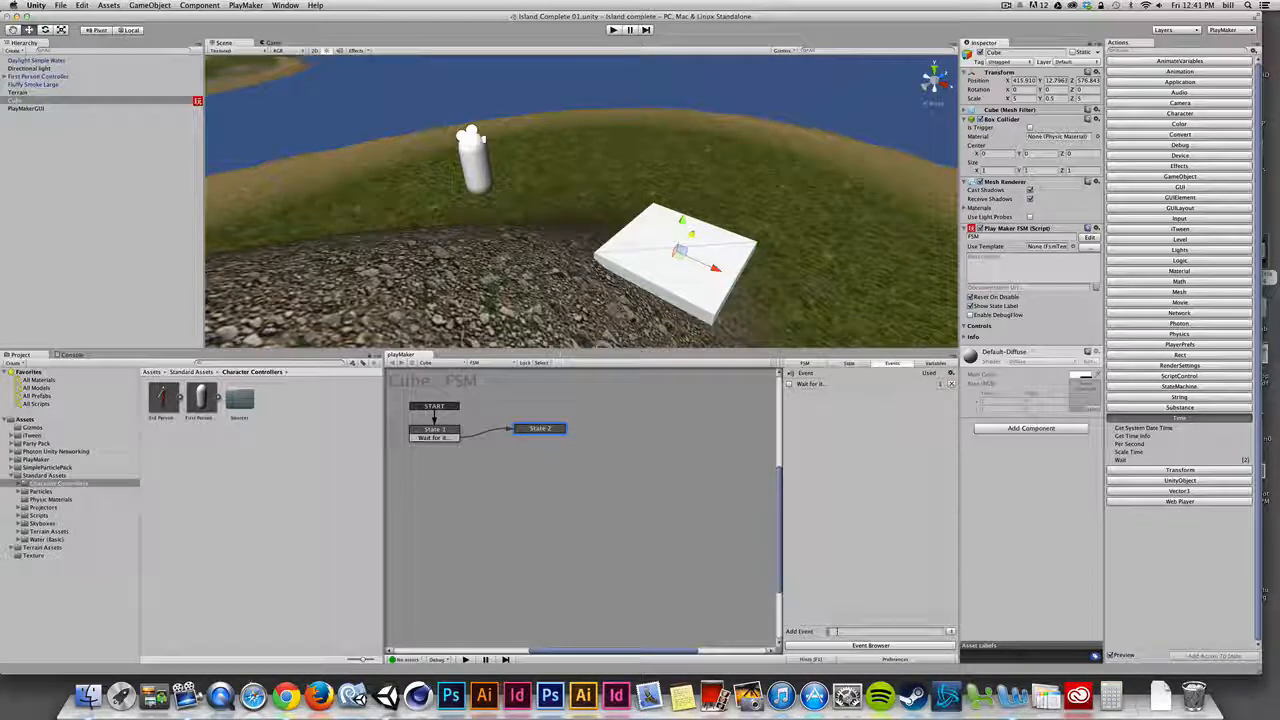
{"action": "type", "text": "test"}
{"action": "key", "text": "Return"}
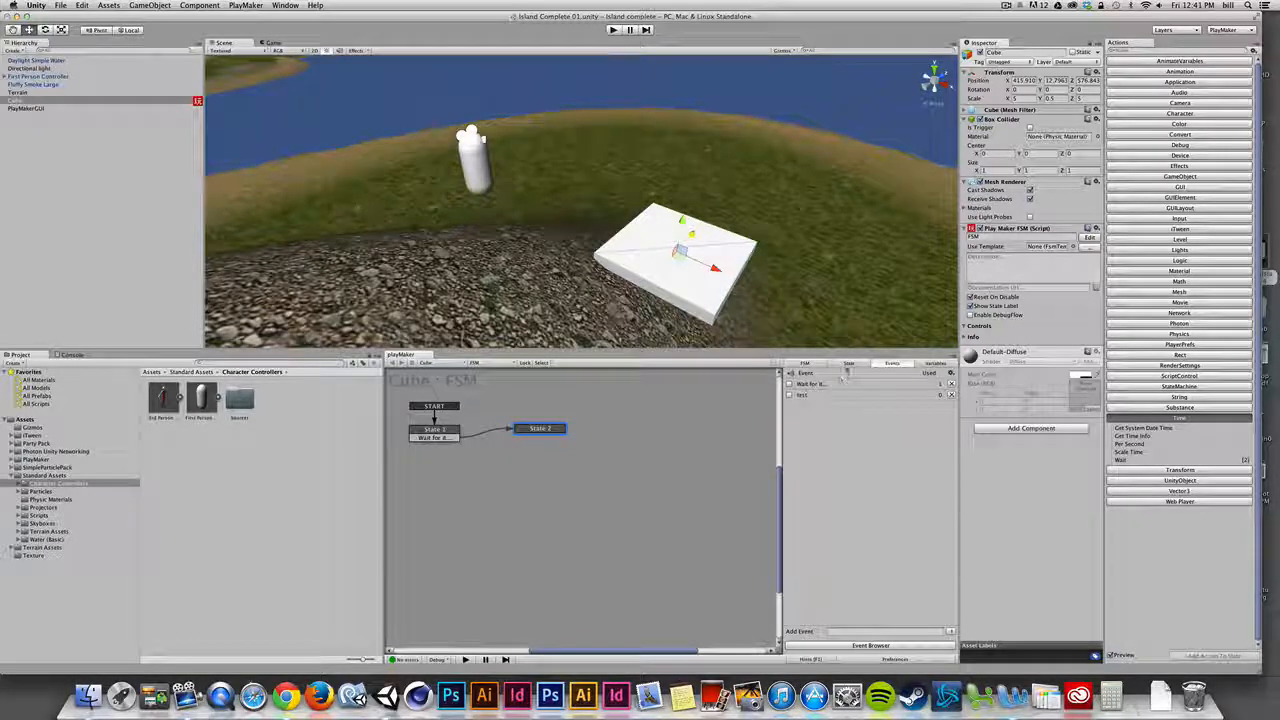
Step: Set State 2's Wait action to a time of 5, finish event "Wait for it..." and Real Time enabled
{"action": "left_click", "coordinate": [848, 364]}
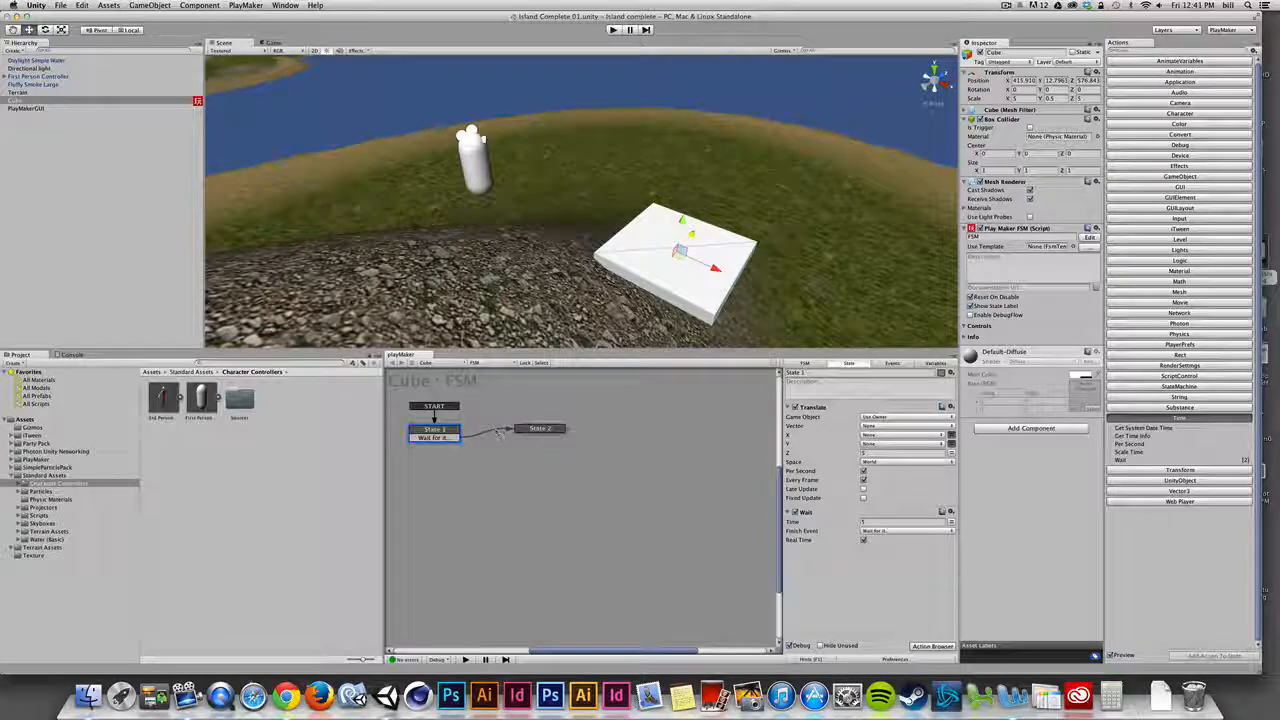
{"action": "left_click", "coordinate": [545, 429]}
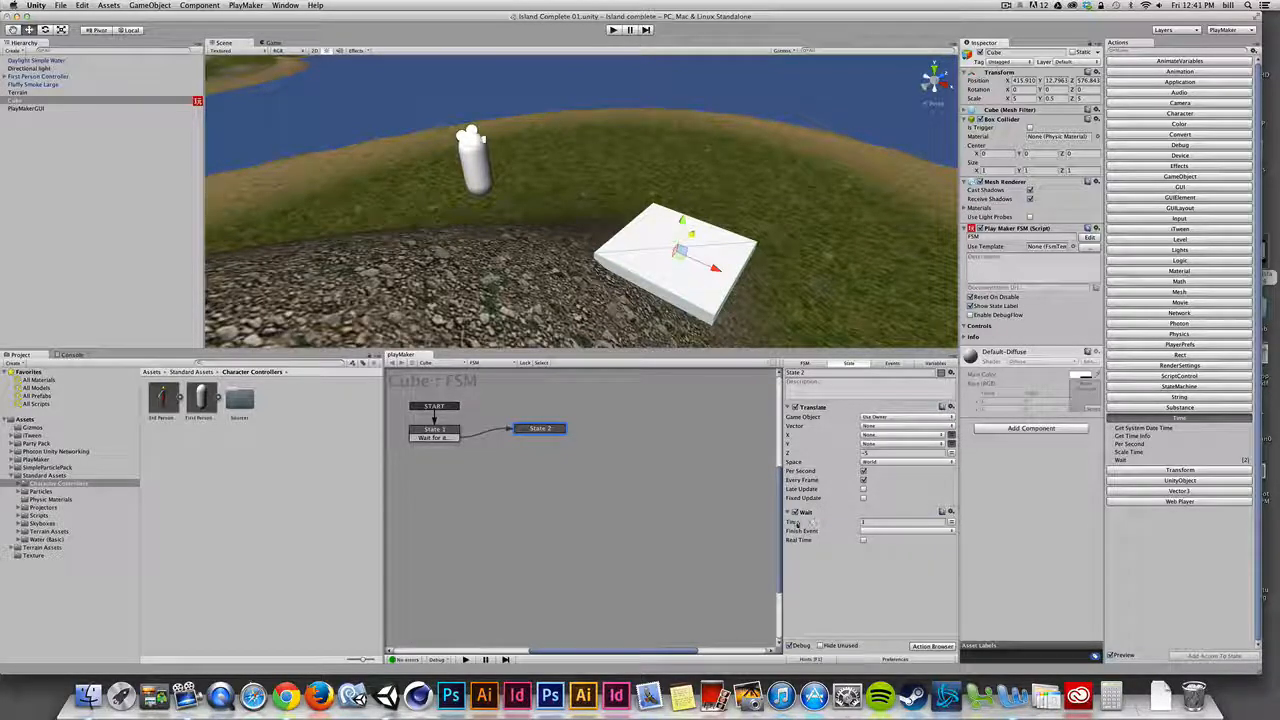
{"action": "left_click", "coordinate": [876, 521]}
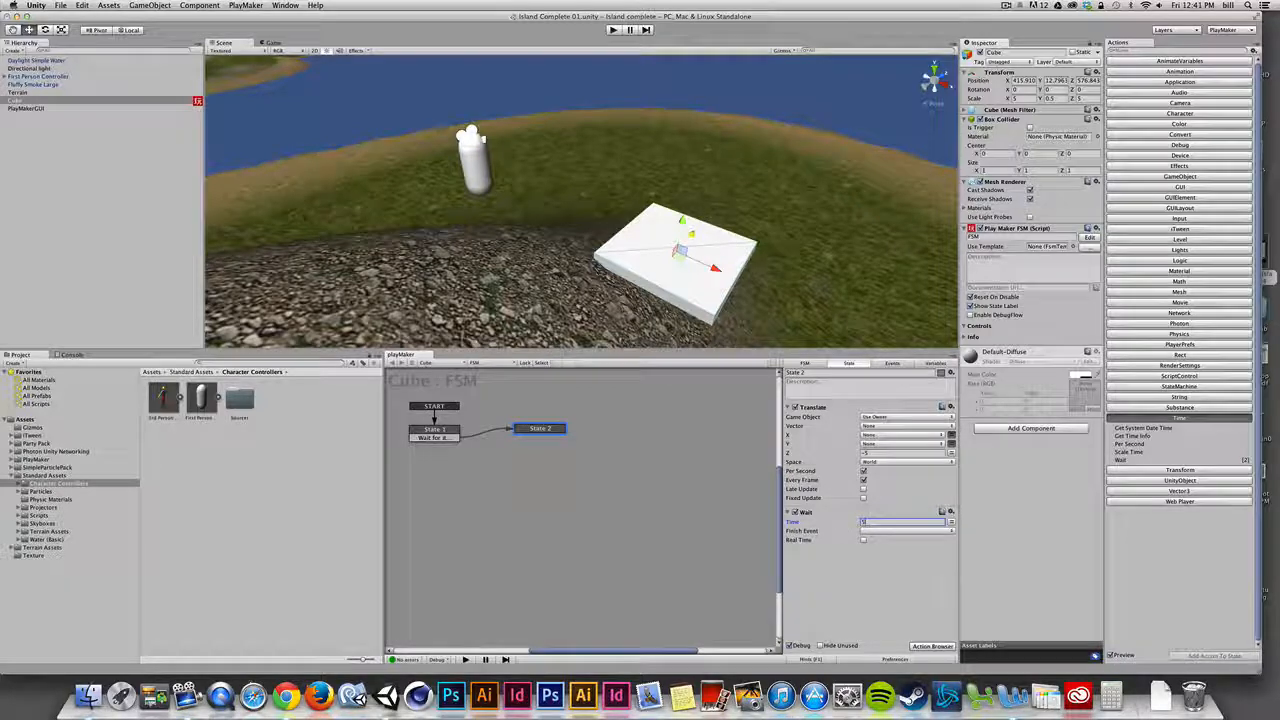
{"action": "type", "text": "5"}
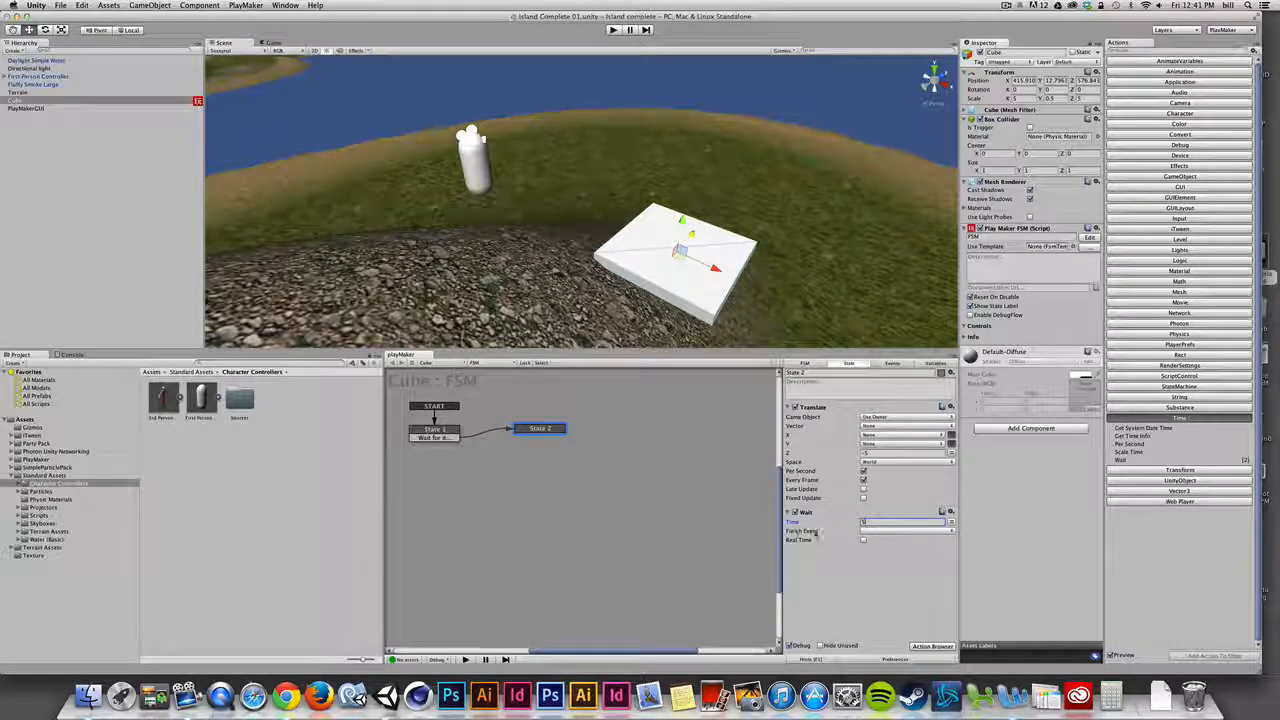
{"action": "left_click", "coordinate": [878, 531]}
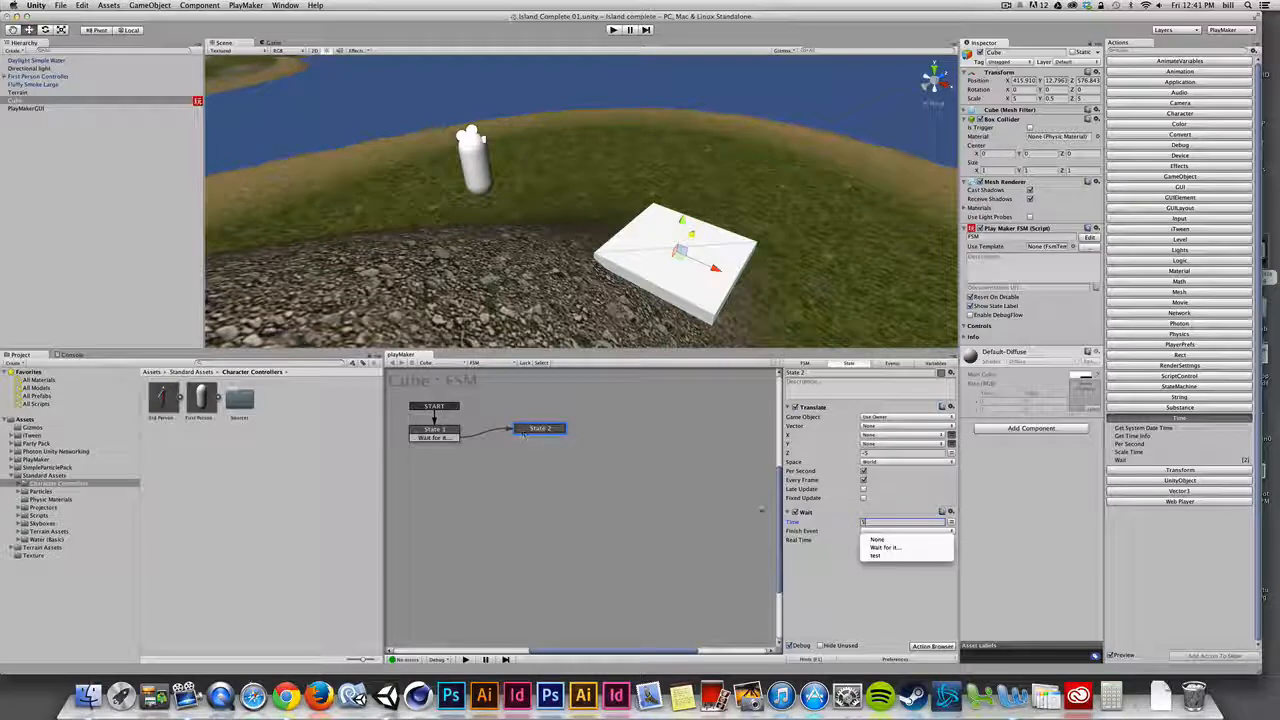
{"action": "left_click", "coordinate": [900, 548]}
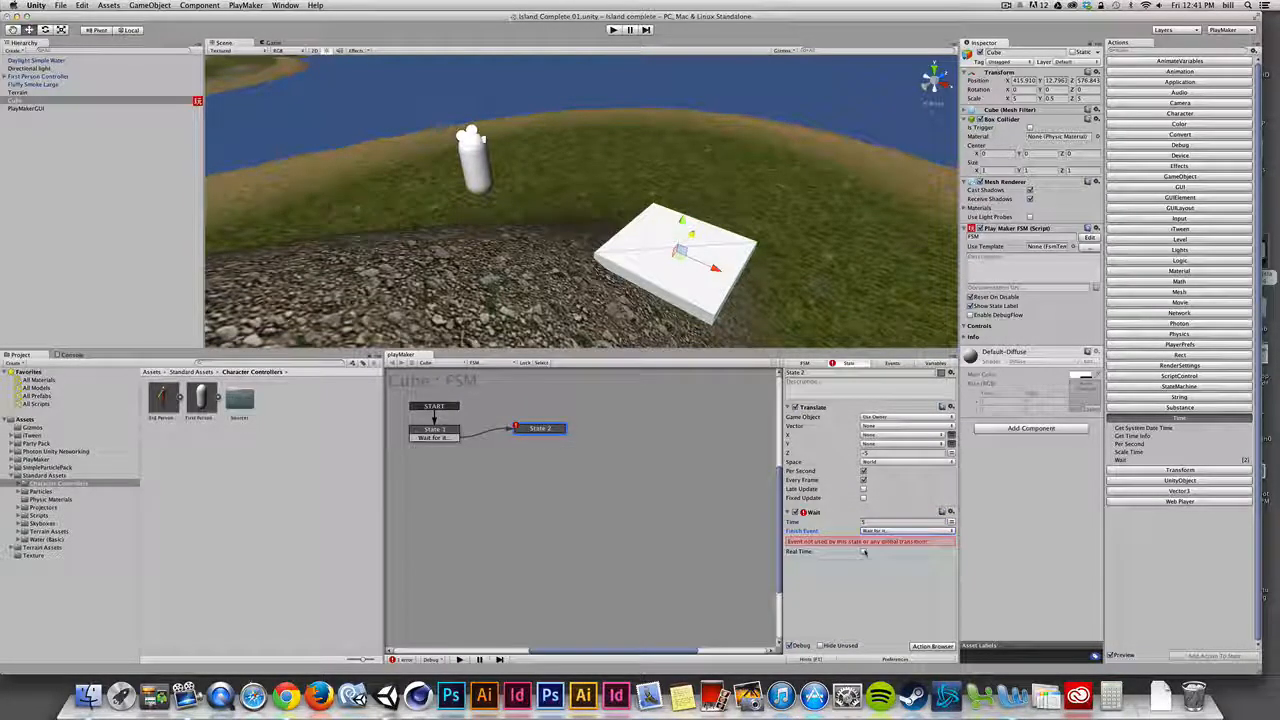
{"action": "left_click", "coordinate": [863, 551]}
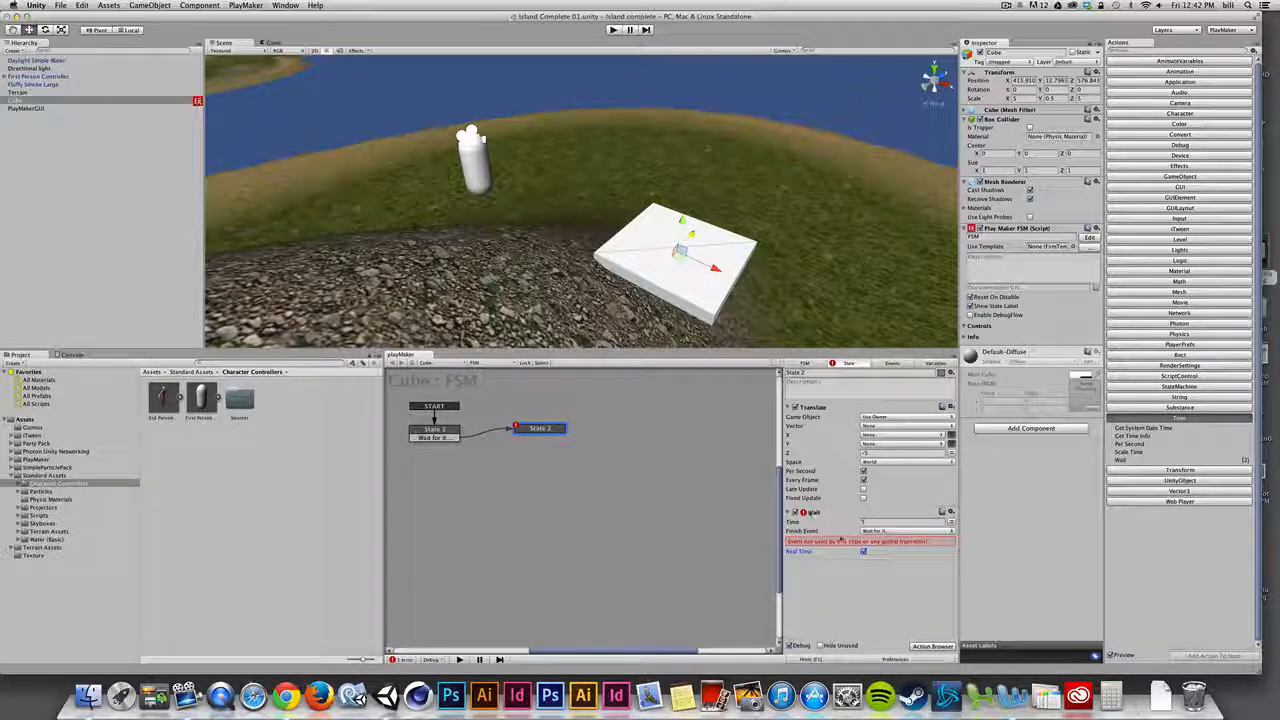
Step: Add a "Wait for it..." transition to State 2
{"action": "right_click", "coordinate": [541, 430]}
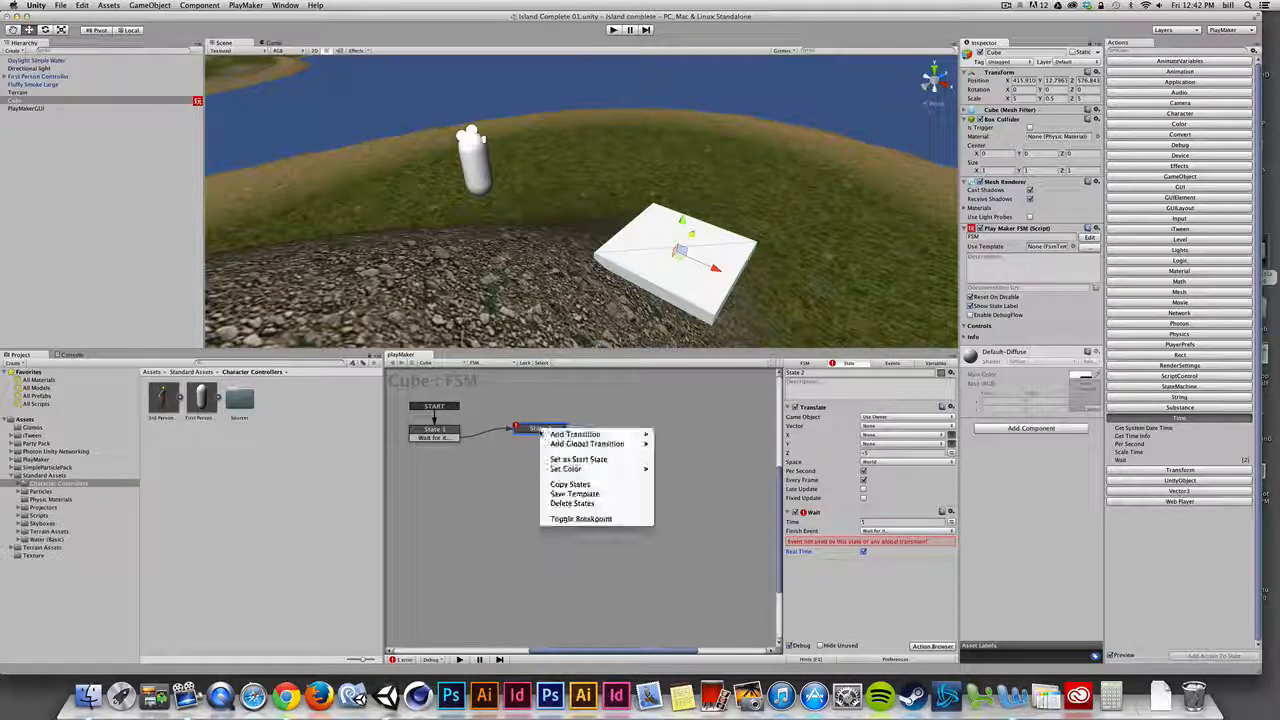
{"action": "mouse_move", "coordinate": [590, 434]}
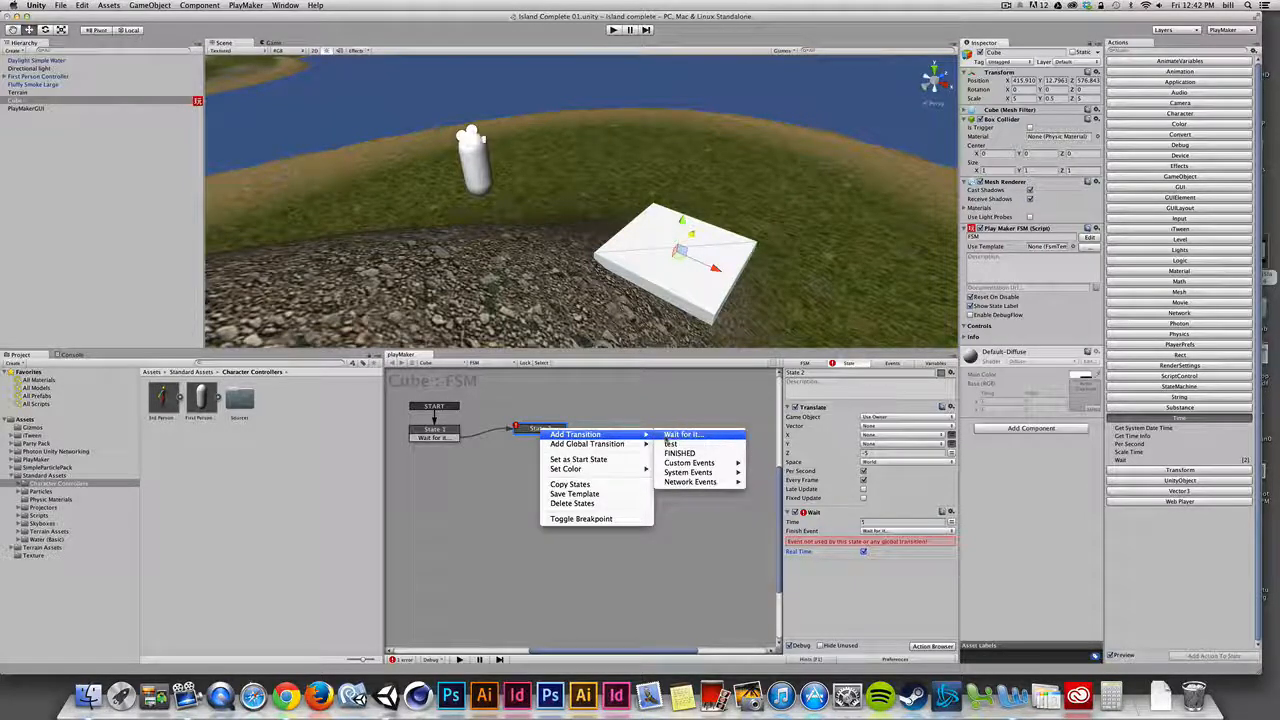
{"action": "left_click", "coordinate": [668, 436]}
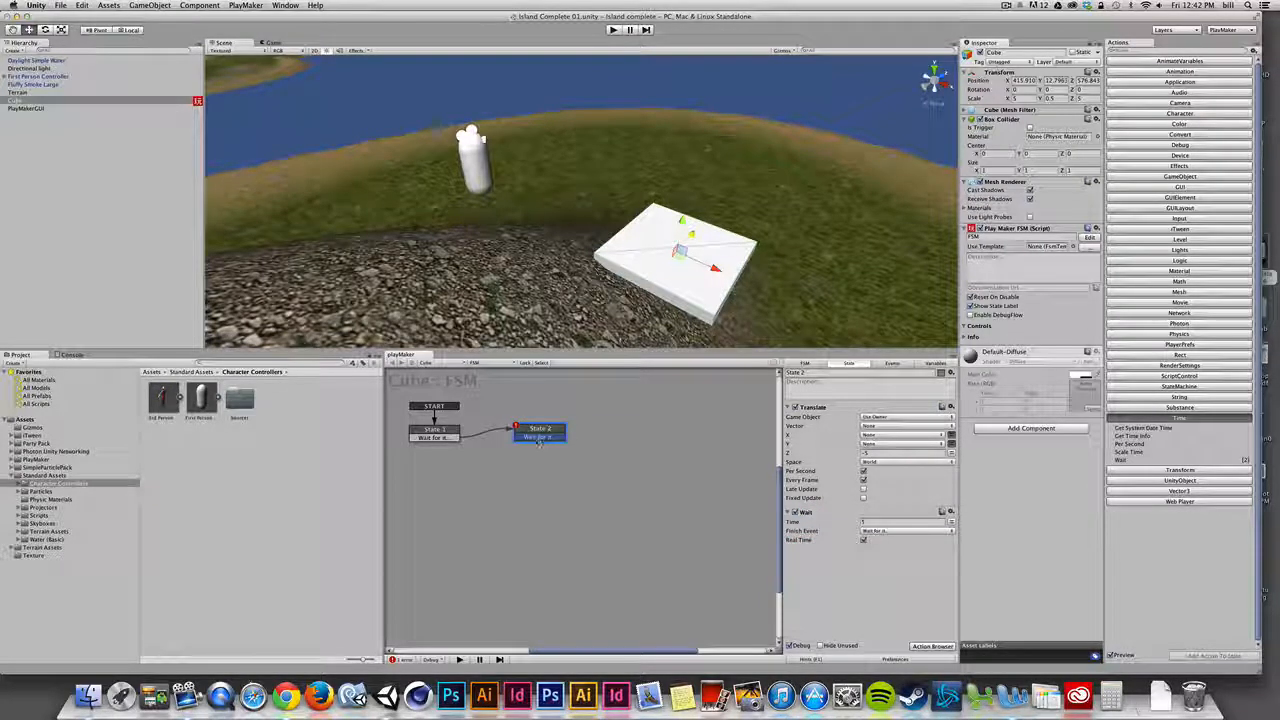
Step: Link State 2's "Wait for it..." transition back to State 1 and test the looping movement in Play mode
{"action": "left_click_drag", "start_coordinate": [541, 441], "coordinate": [543, 470]}
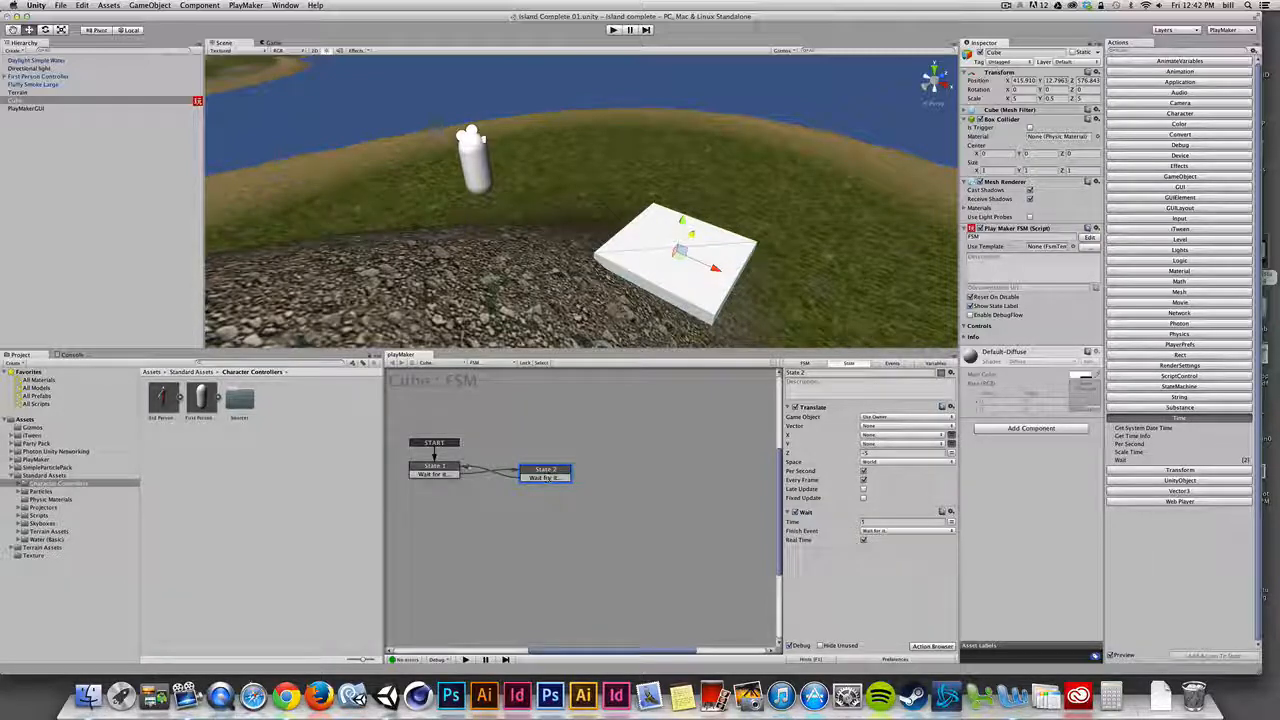
{"action": "left_click", "coordinate": [613, 29]}
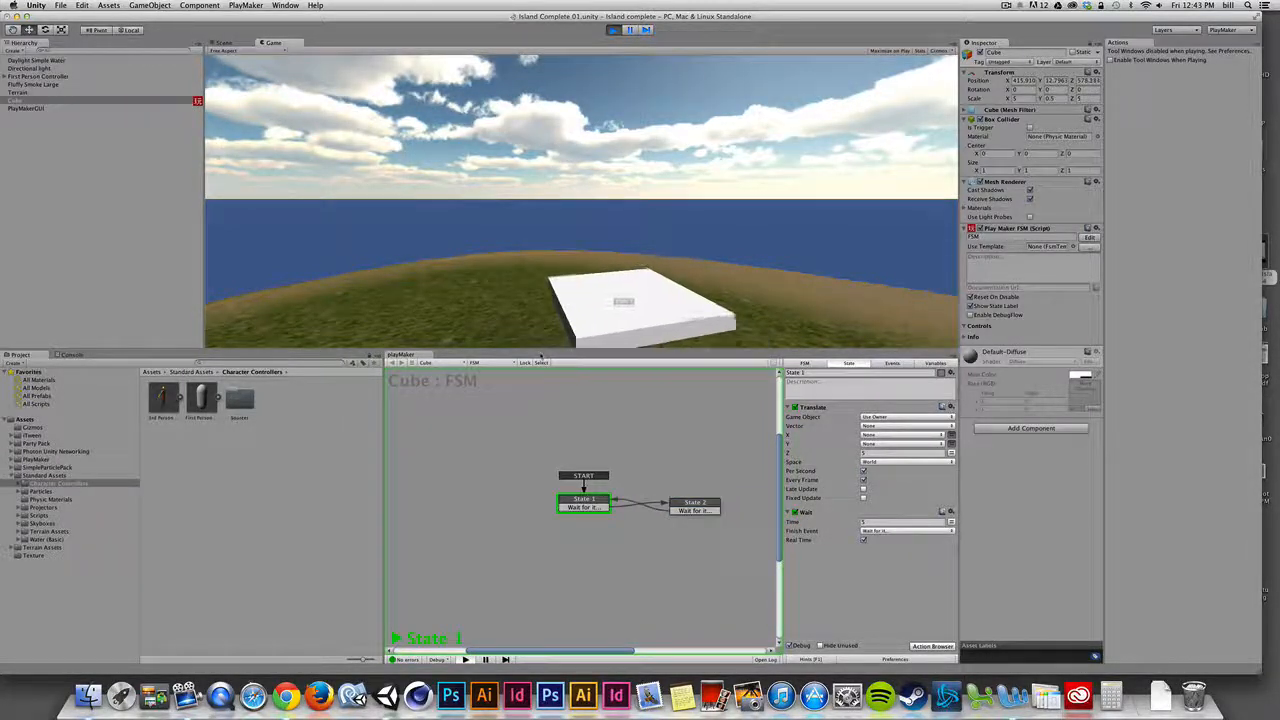
{"action": "key", "text": "super+p"}
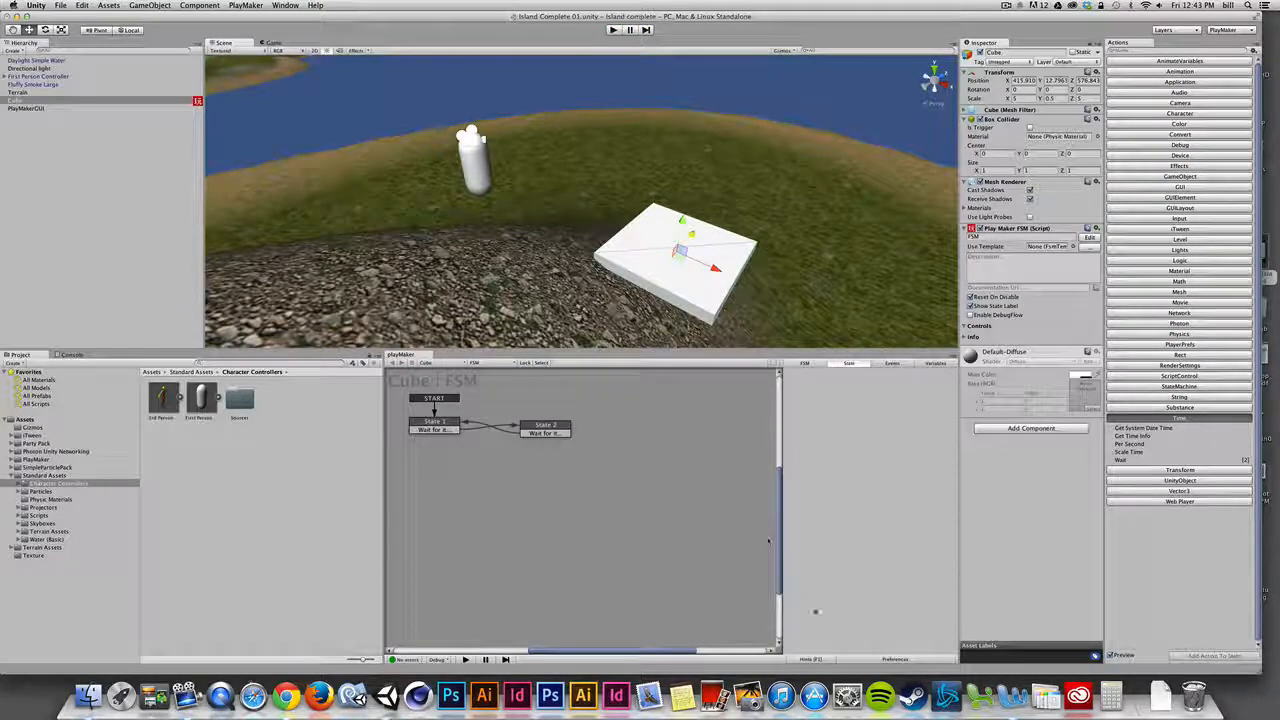
Step: Show the PlayMaker hints, view them for State 2, and hide them again
{"action": "key", "text": "F1"}
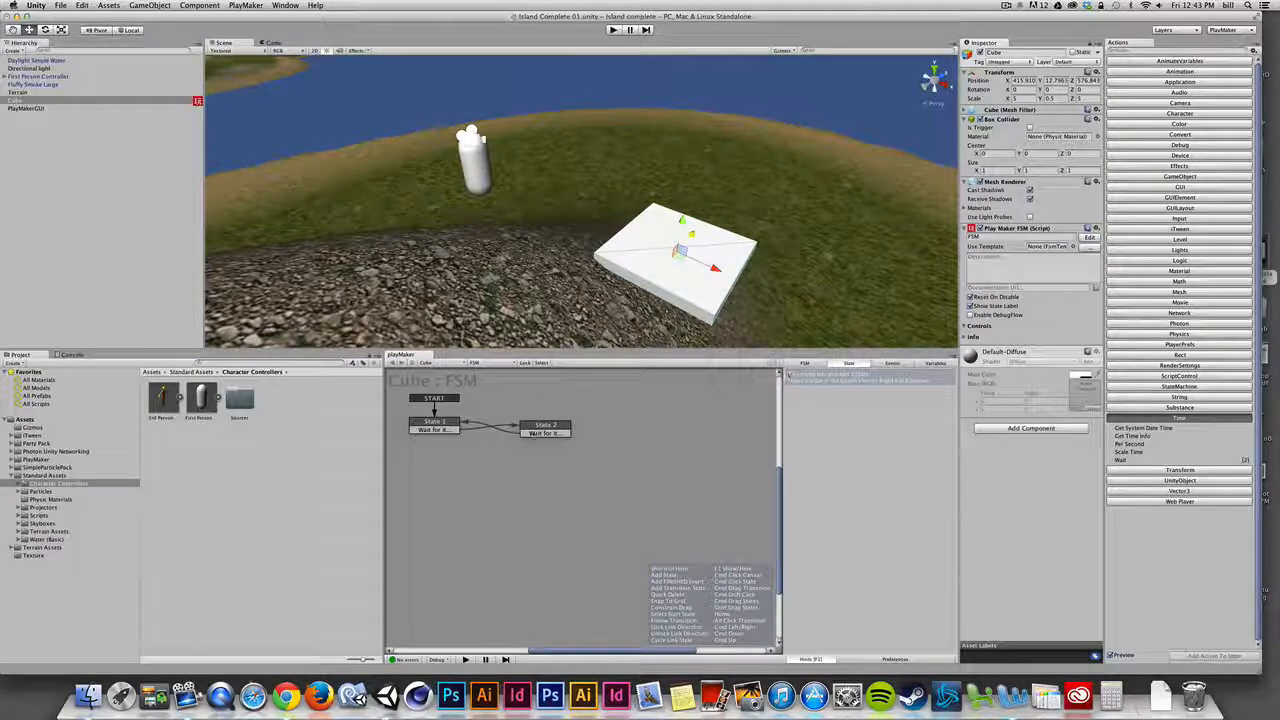
{"action": "left_click", "coordinate": [543, 428]}
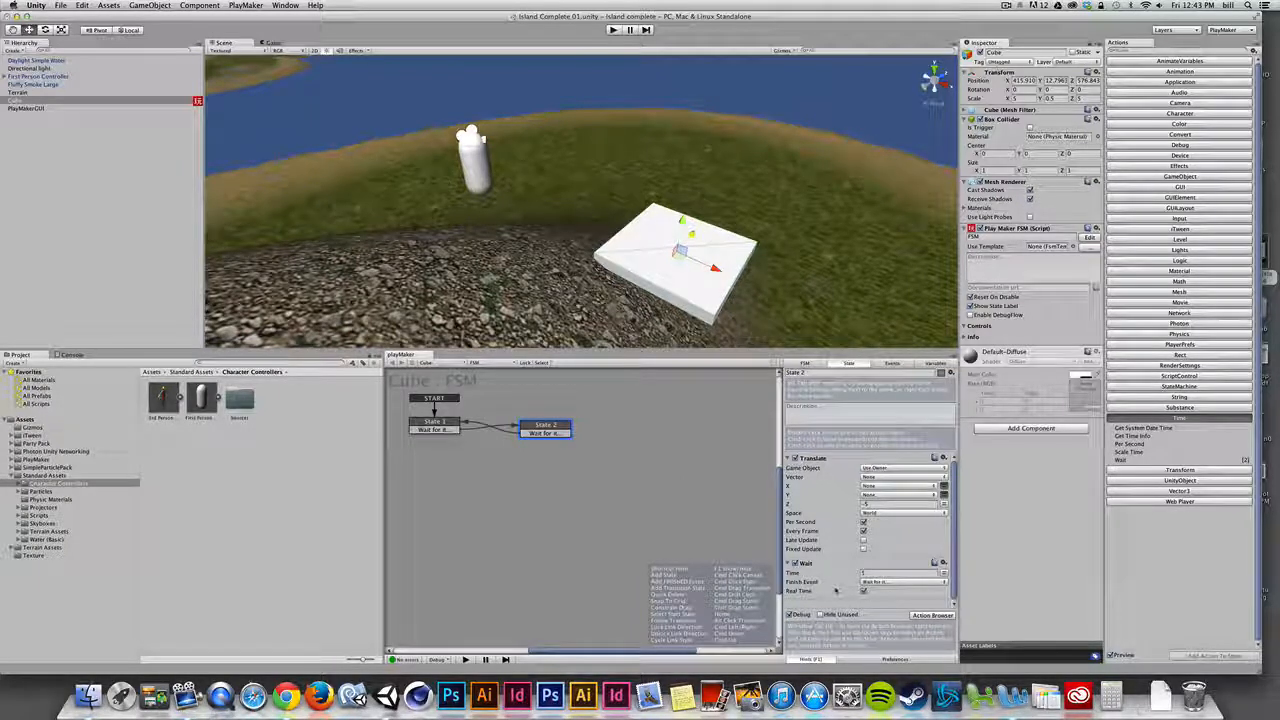
{"action": "left_click", "coordinate": [812, 660]}
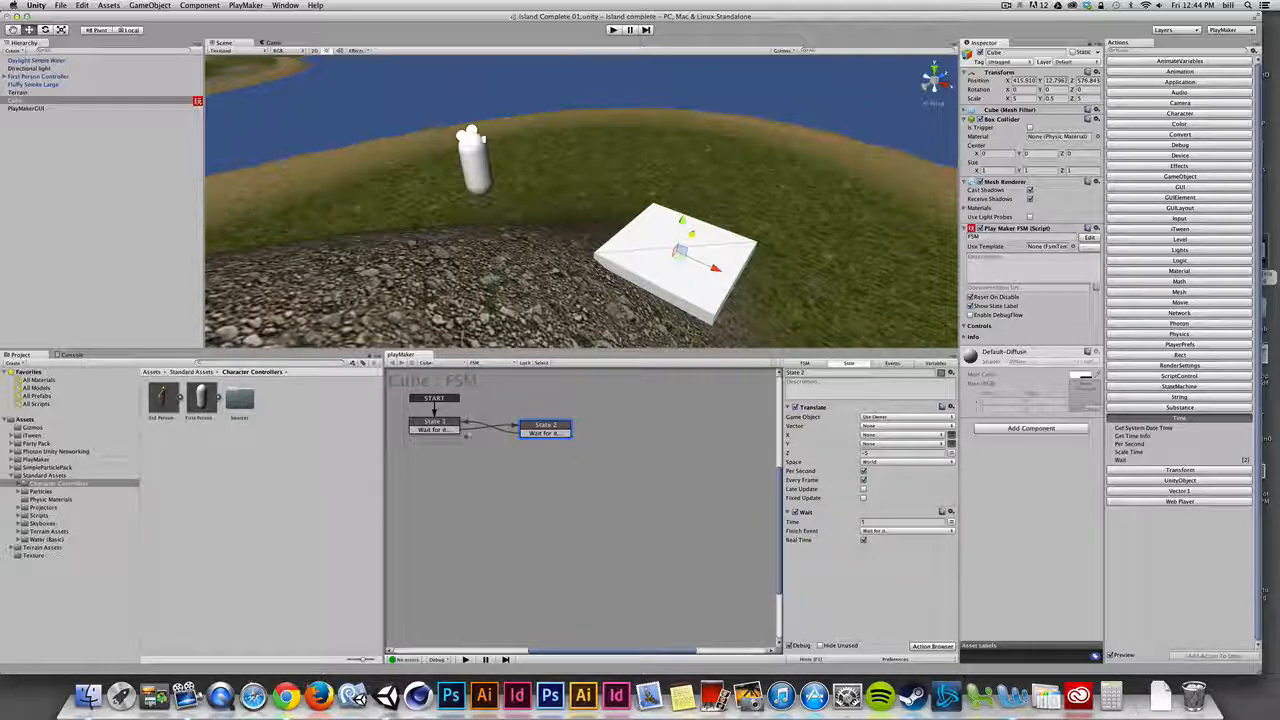
Step: Remove the FSM component from the Cube and rename the Cube as "platform"
{"action": "right_click", "coordinate": [438, 400]}
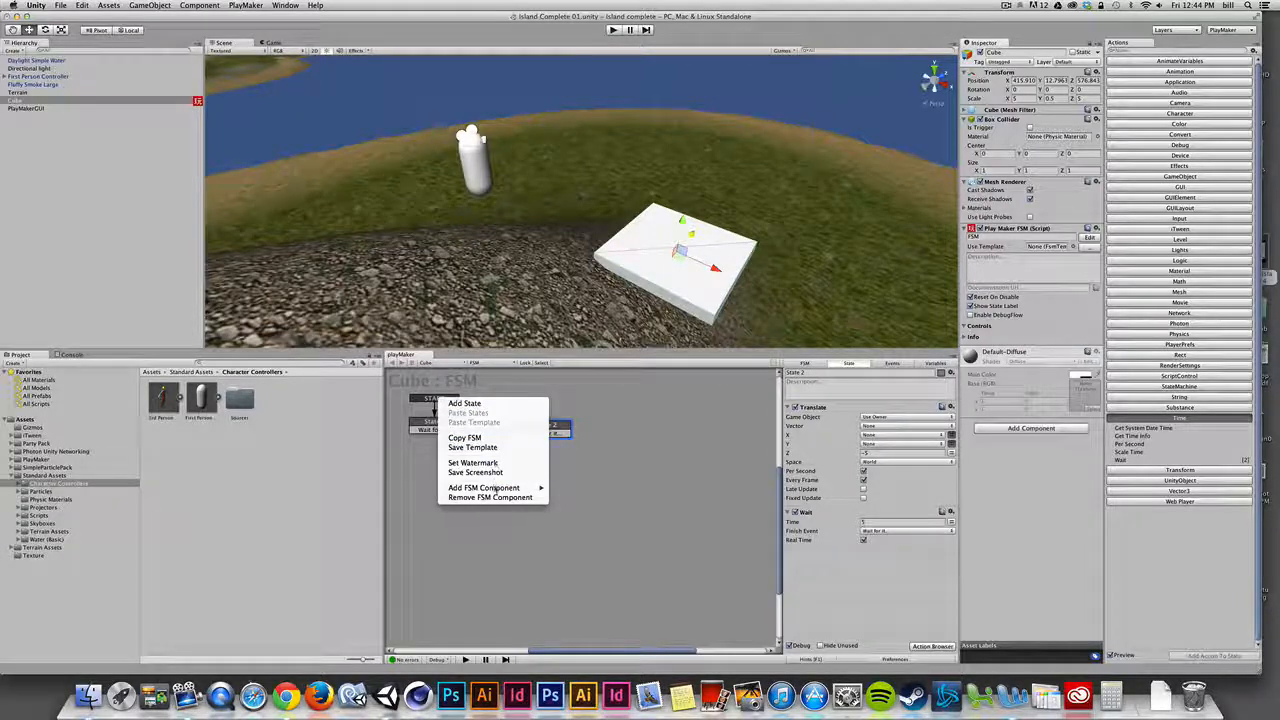
{"action": "left_click", "coordinate": [490, 497]}
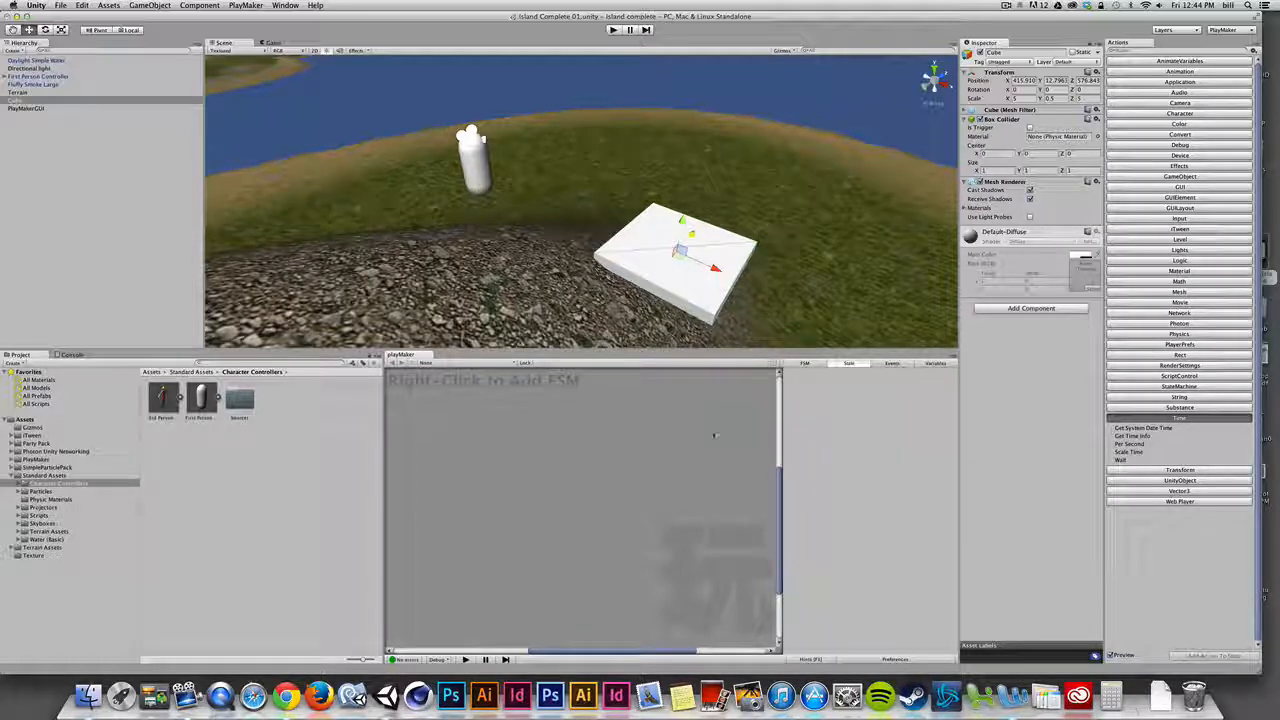
{"action": "left_click", "coordinate": [30, 101]}
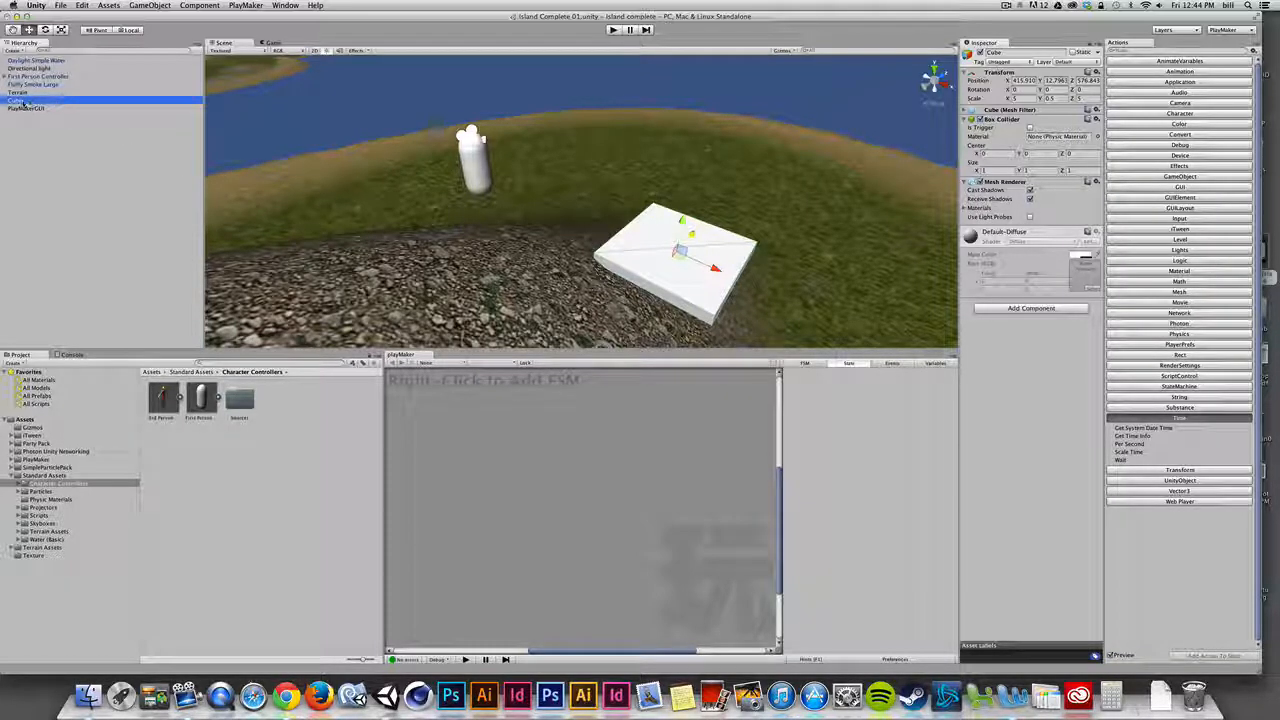
{"action": "left_click", "coordinate": [18, 102]}
{"action": "type", "text": "pla"}
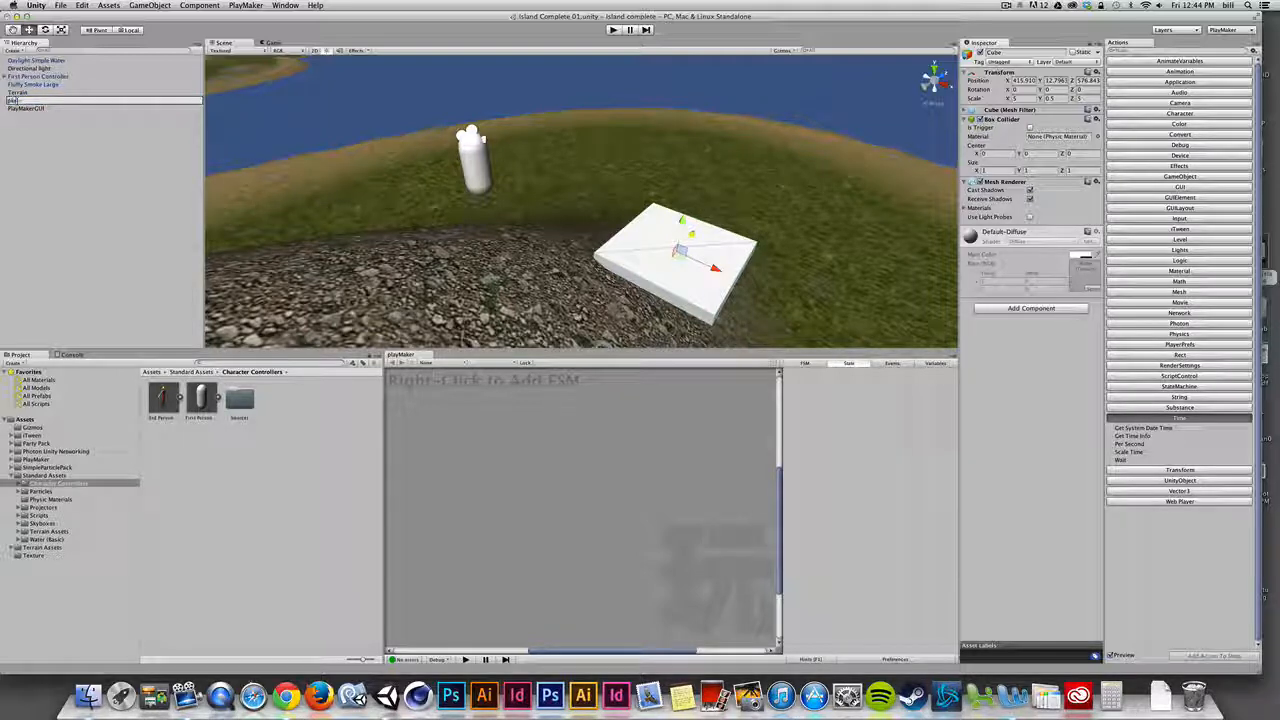
{"action": "type", "text": "tform"}
{"action": "key", "text": "Return"}
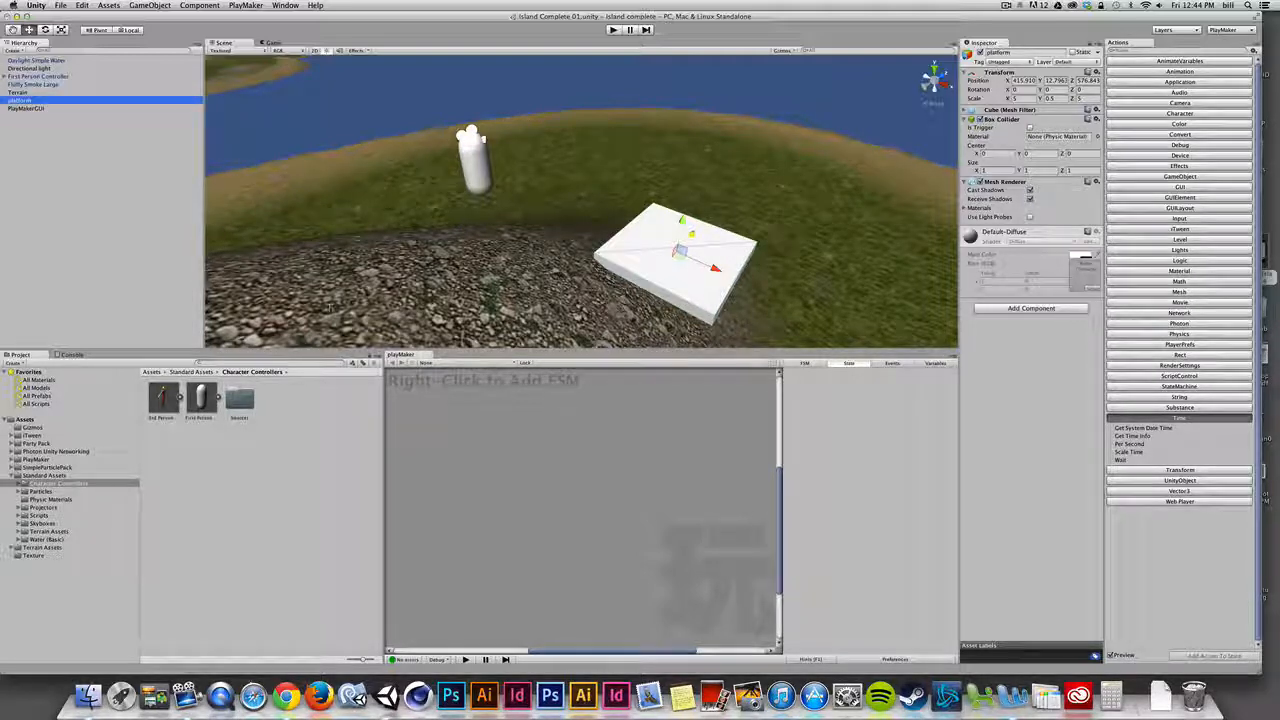
Step: Add an FSM to the platform and give State 1 a Translate action with Z 5 and Space set to World
{"action": "right_click", "coordinate": [565, 453]}
{"action": "left_click", "coordinate": [575, 449]}
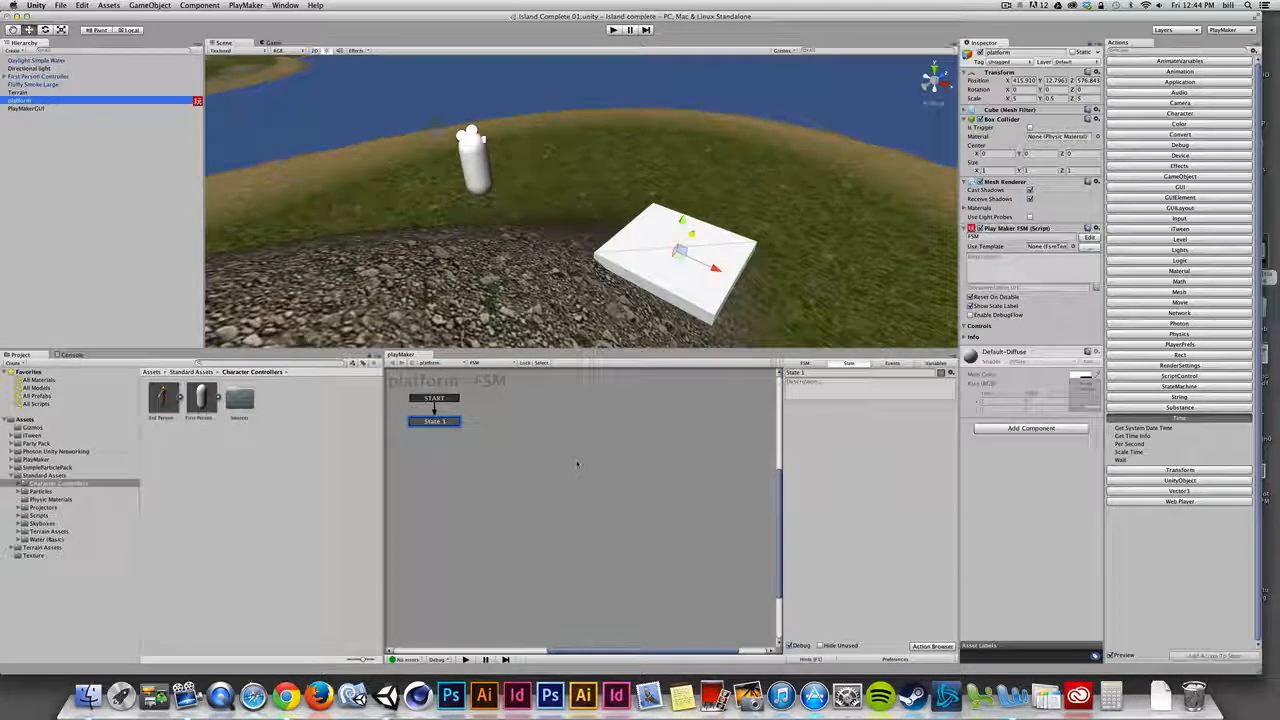
{"action": "left_click", "coordinate": [1180, 469]}
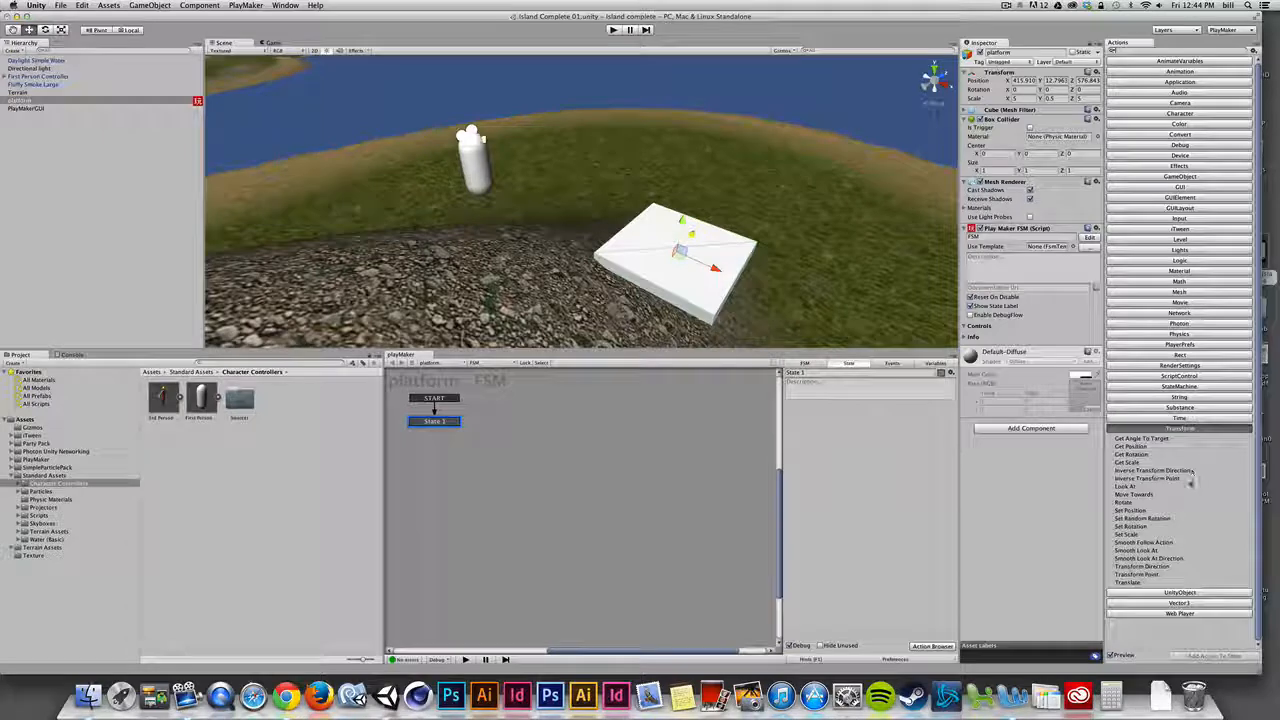
{"action": "left_click", "coordinate": [1128, 582]}
{"action": "double_click", "coordinate": [1127, 511]}
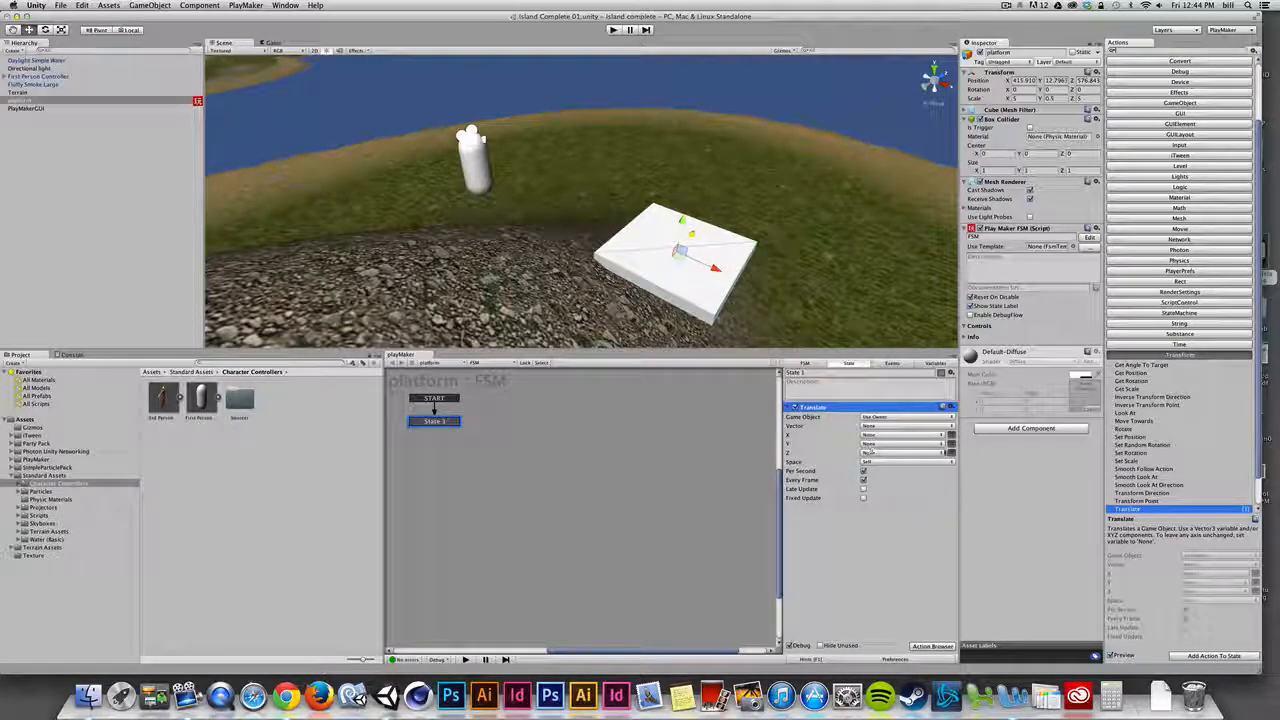
{"action": "left_click", "coordinate": [868, 452]}
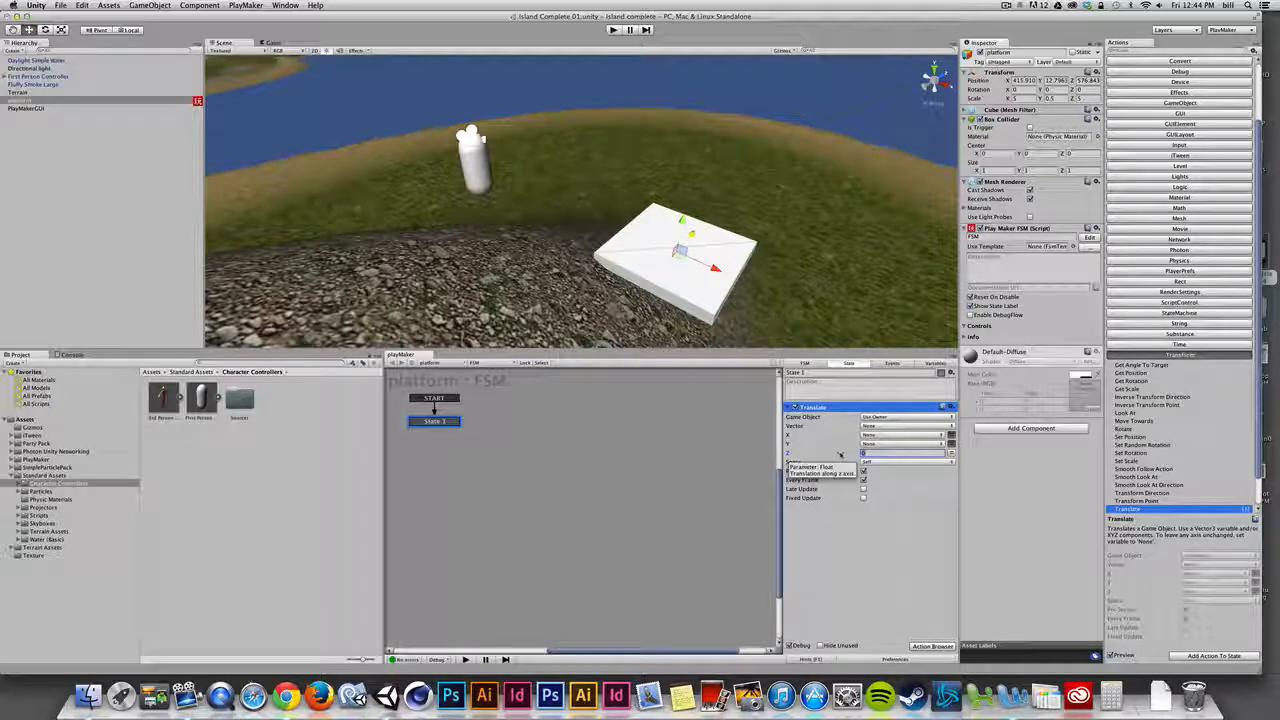
{"action": "left_click", "coordinate": [872, 453]}
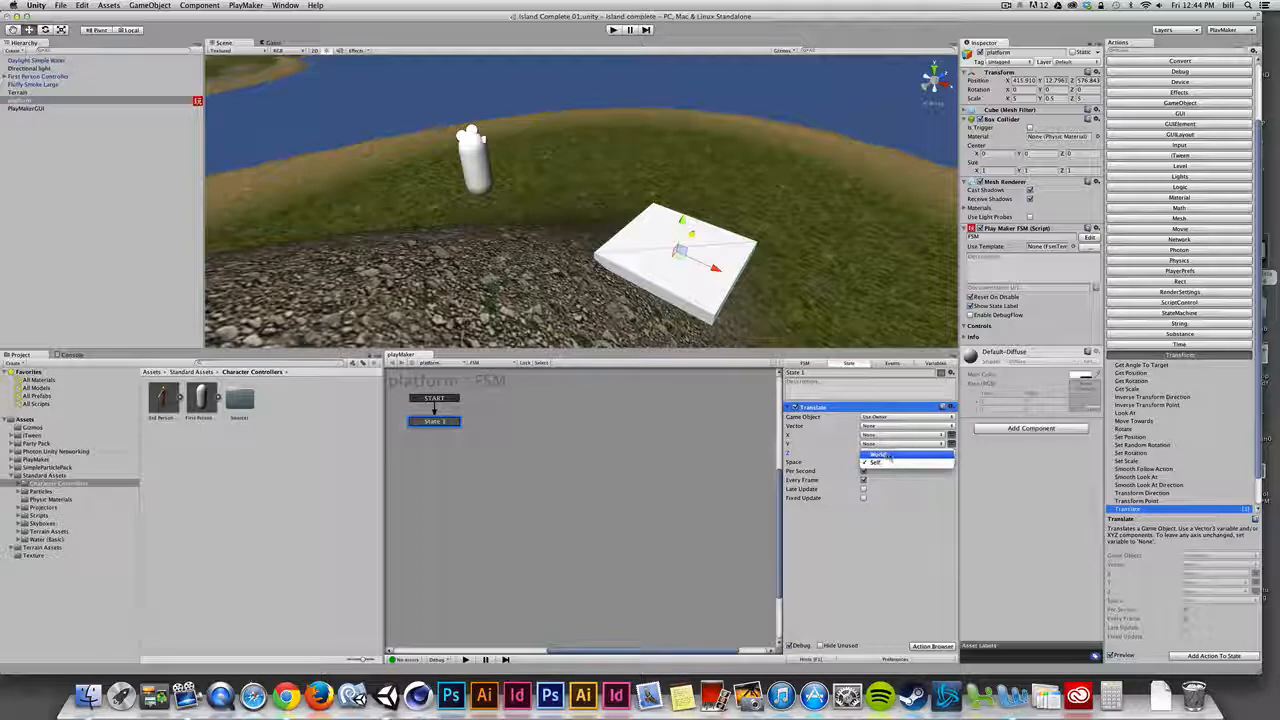
{"action": "left_click", "coordinate": [886, 455]}
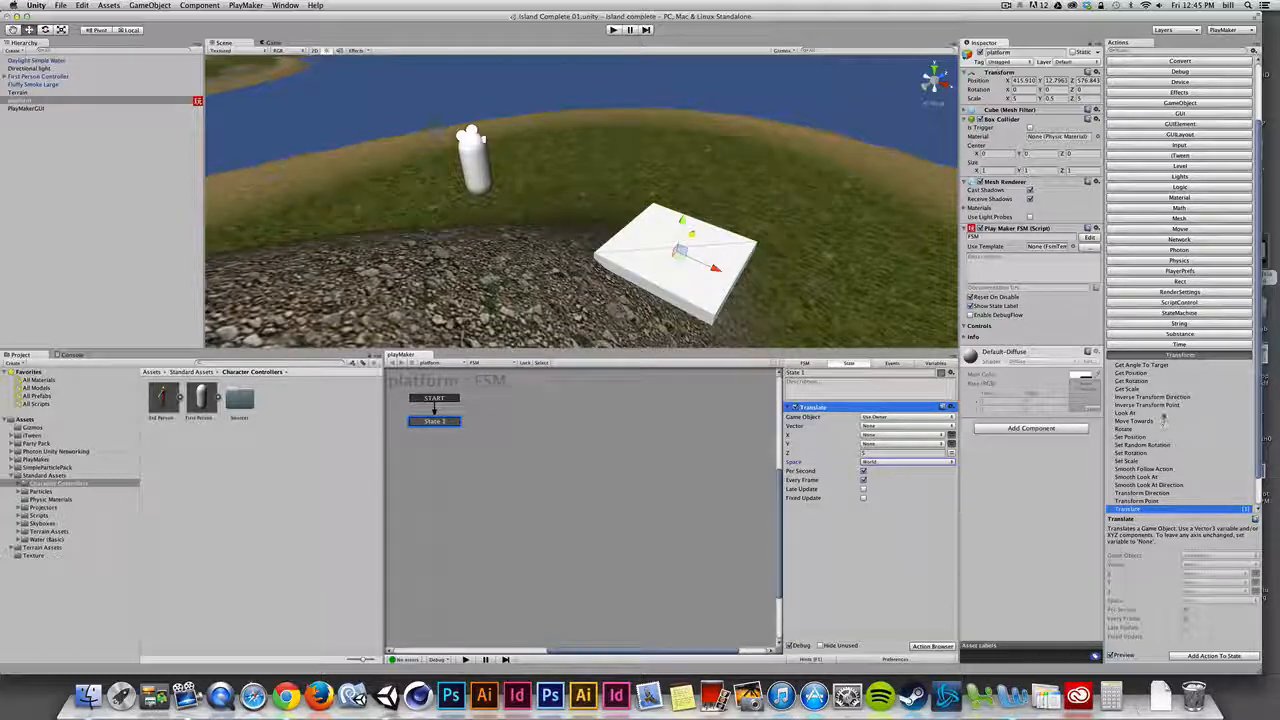
Step: Add a Wait action below Translate in State 1 and set its time to 4
{"action": "left_click", "coordinate": [1180, 346]}
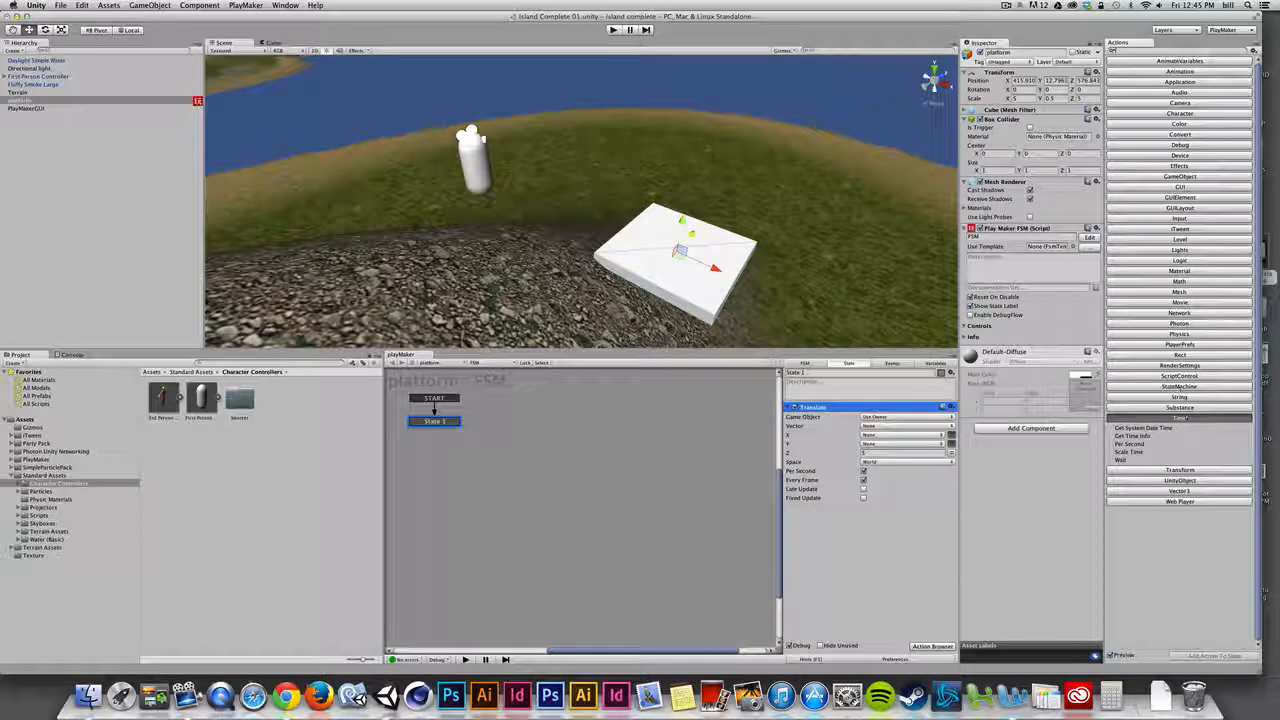
{"action": "left_click_drag", "start_coordinate": [1125, 460], "coordinate": [829, 549]}
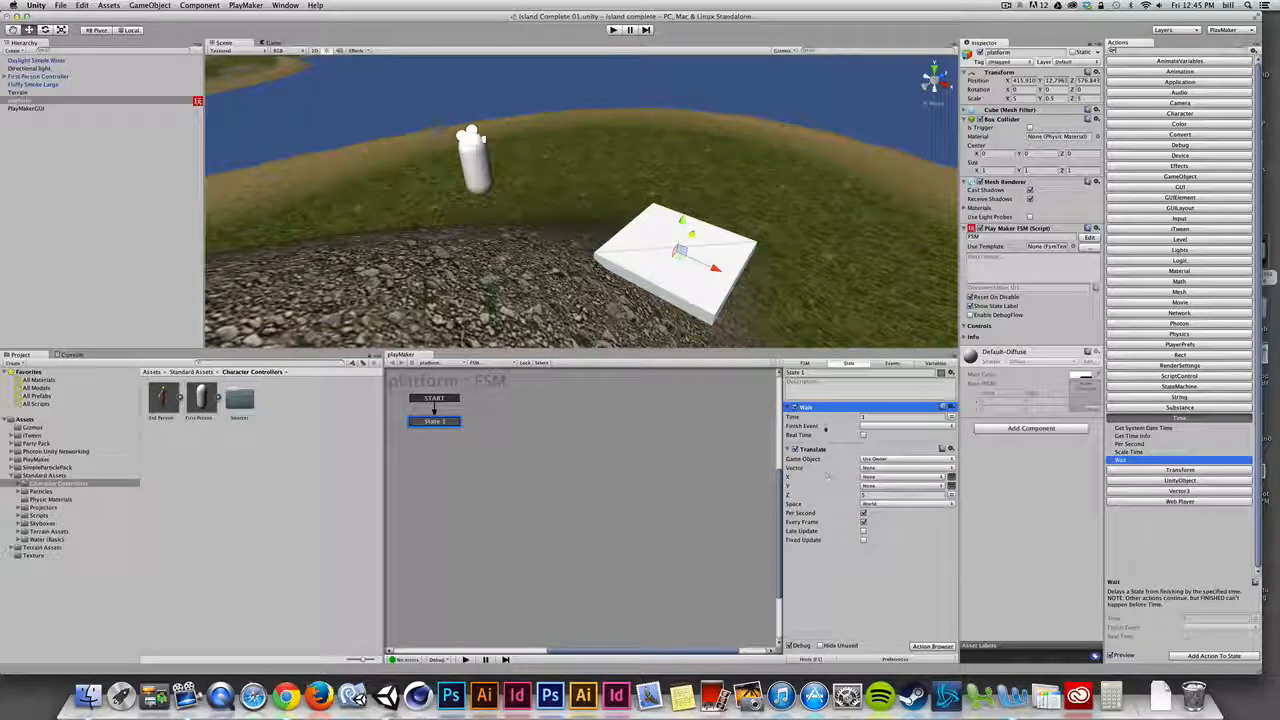
{"action": "left_click_drag", "start_coordinate": [824, 408], "coordinate": [828, 577]}
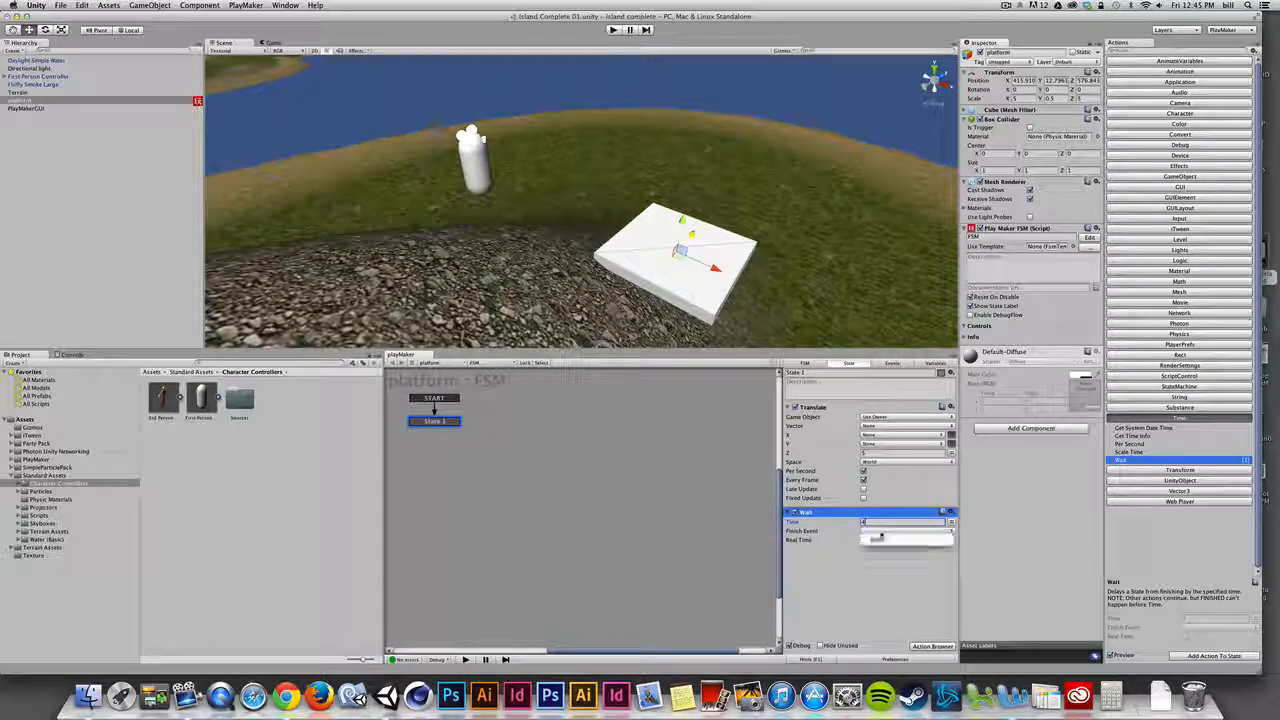
{"action": "left_click", "coordinate": [900, 560]}
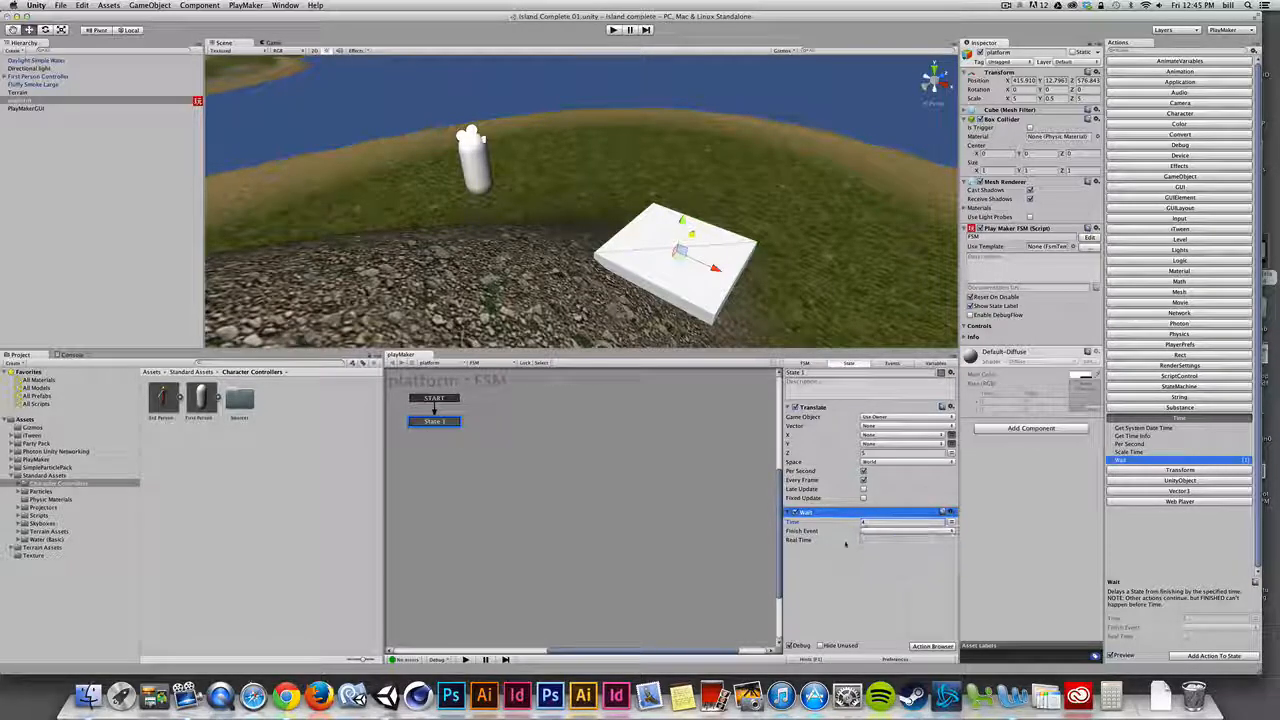
Step: Add an event named "Waint for it..." to the platform's FSM and set it as the Wait action's finish event
{"action": "left_click", "coordinate": [891, 363]}
{"action": "left_click", "coordinate": [828, 631]}
{"action": "type", "text": "W"}
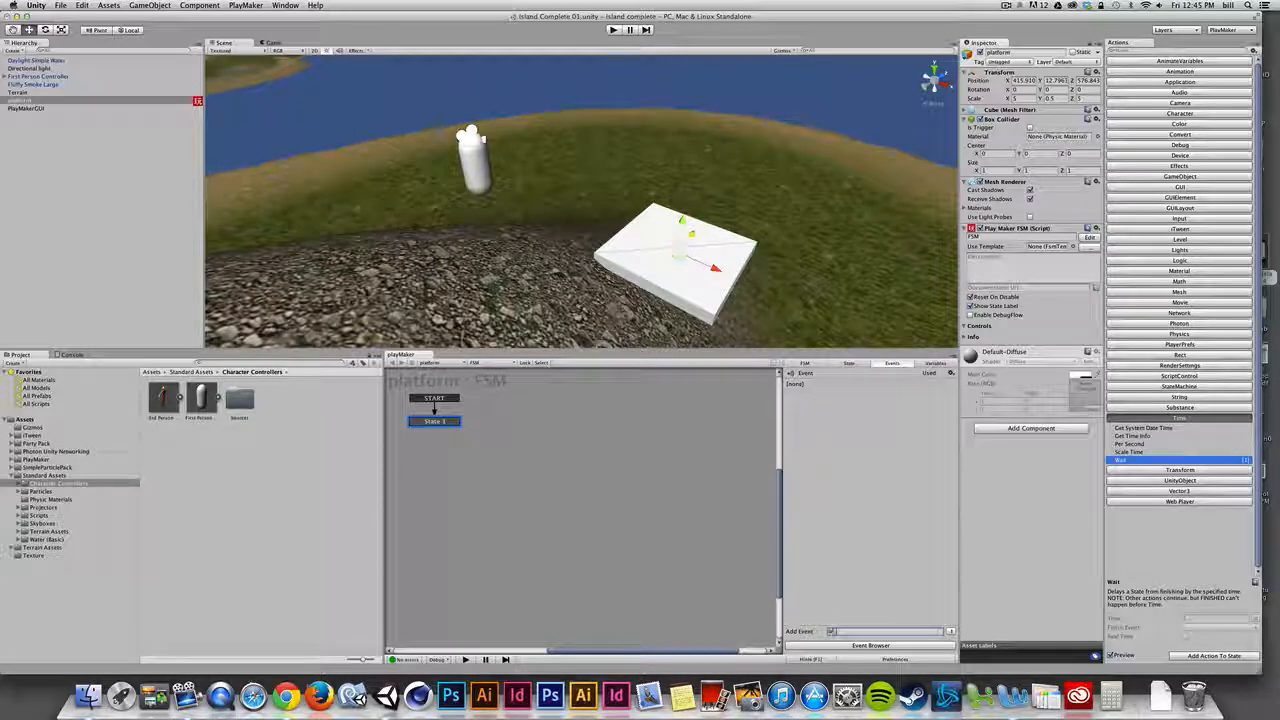
{"action": "type", "text": "ait for"}
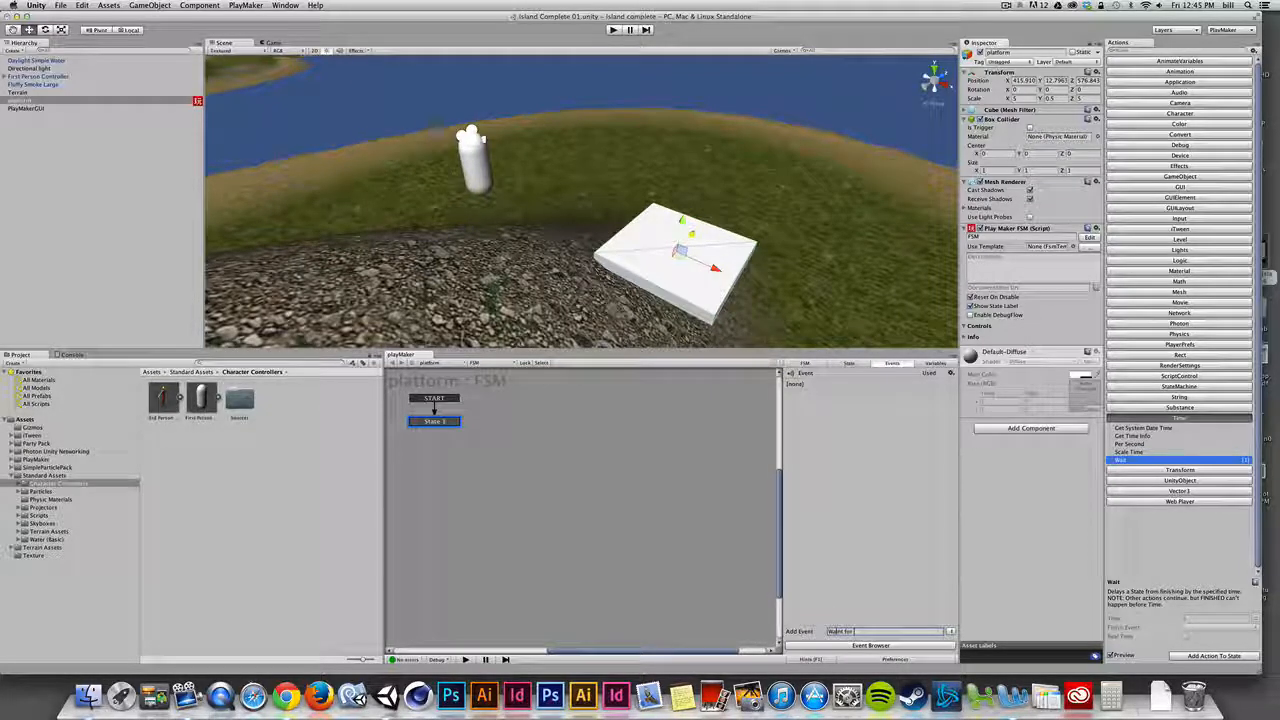
{"action": "type", "text": " 1"}
{"action": "key", "text": "Return"}
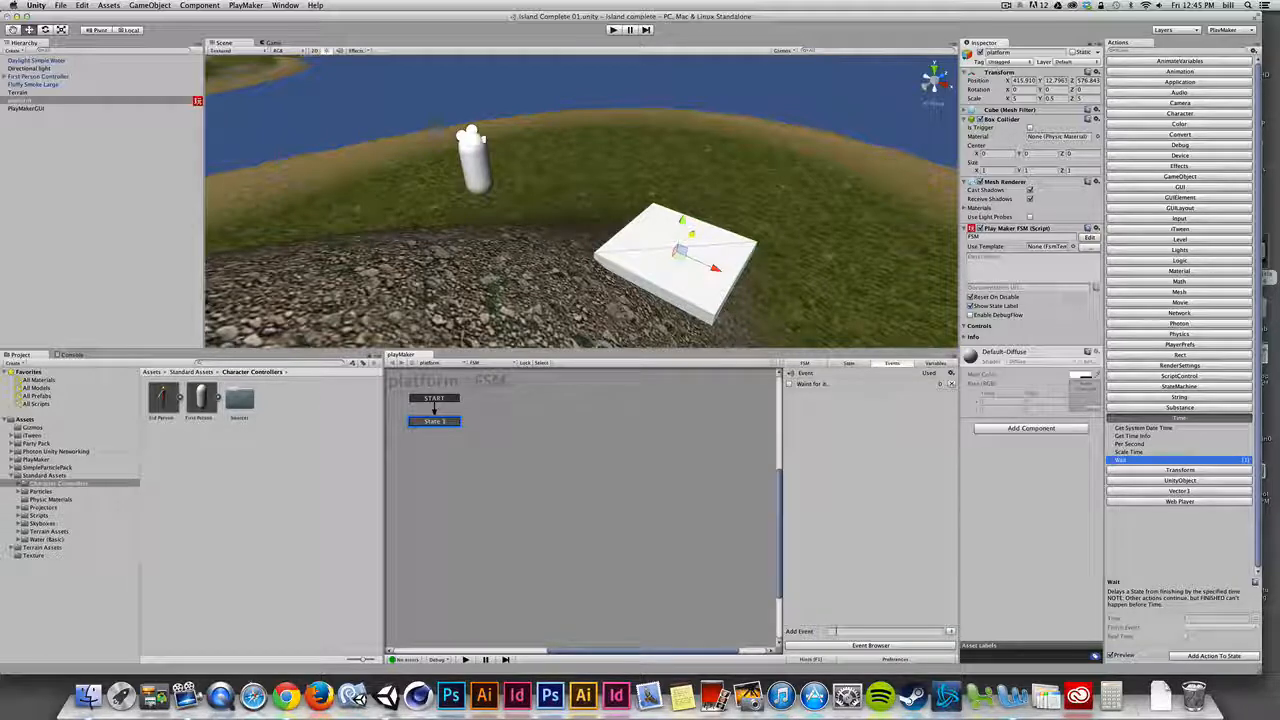
{"action": "left_click", "coordinate": [852, 363]}
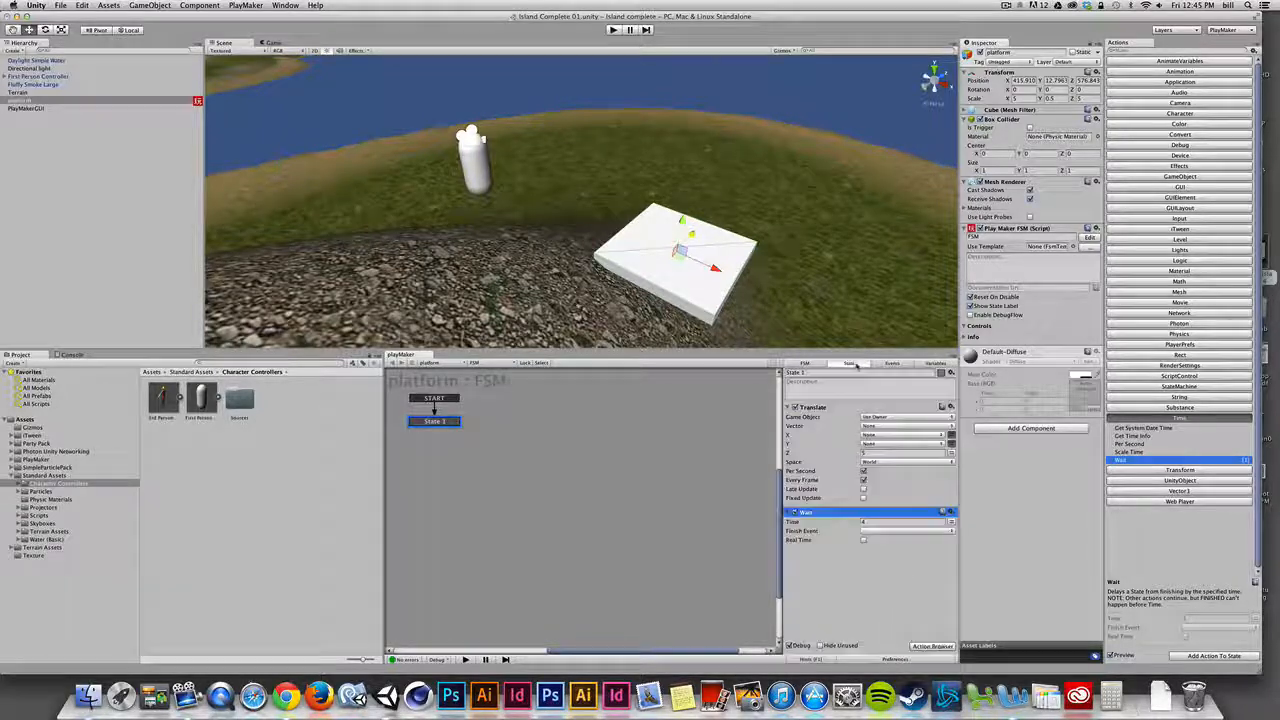
{"action": "left_click", "coordinate": [885, 530]}
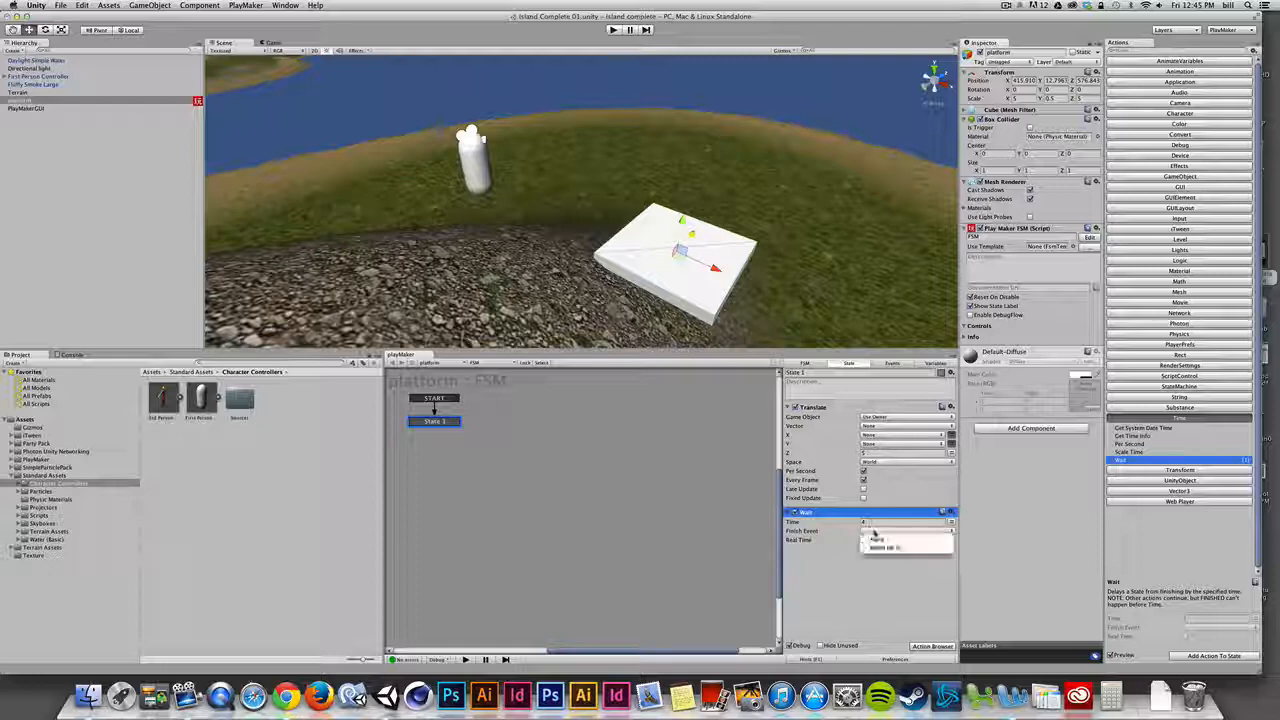
{"action": "left_click", "coordinate": [877, 548]}
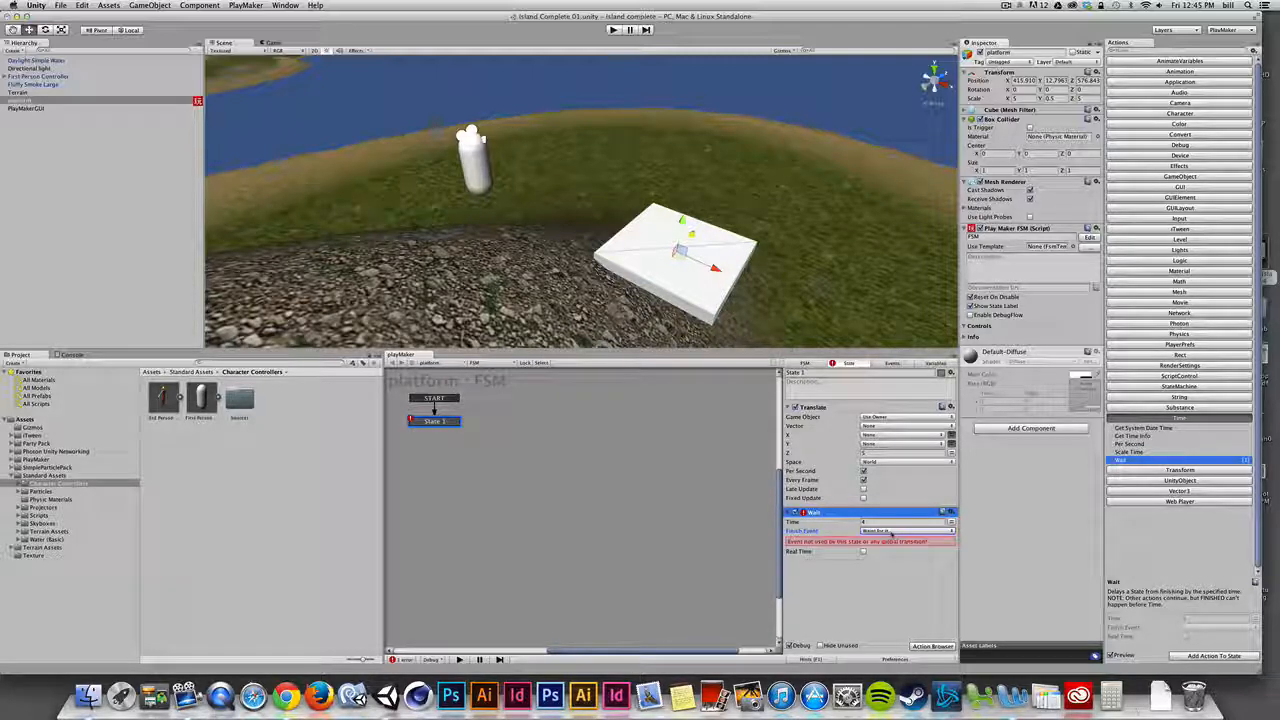
Step: Add a "Waint for it..." transition to State 1 and link it to a new State 2
{"action": "right_click", "coordinate": [443, 421]}
{"action": "mouse_move", "coordinate": [490, 424]}
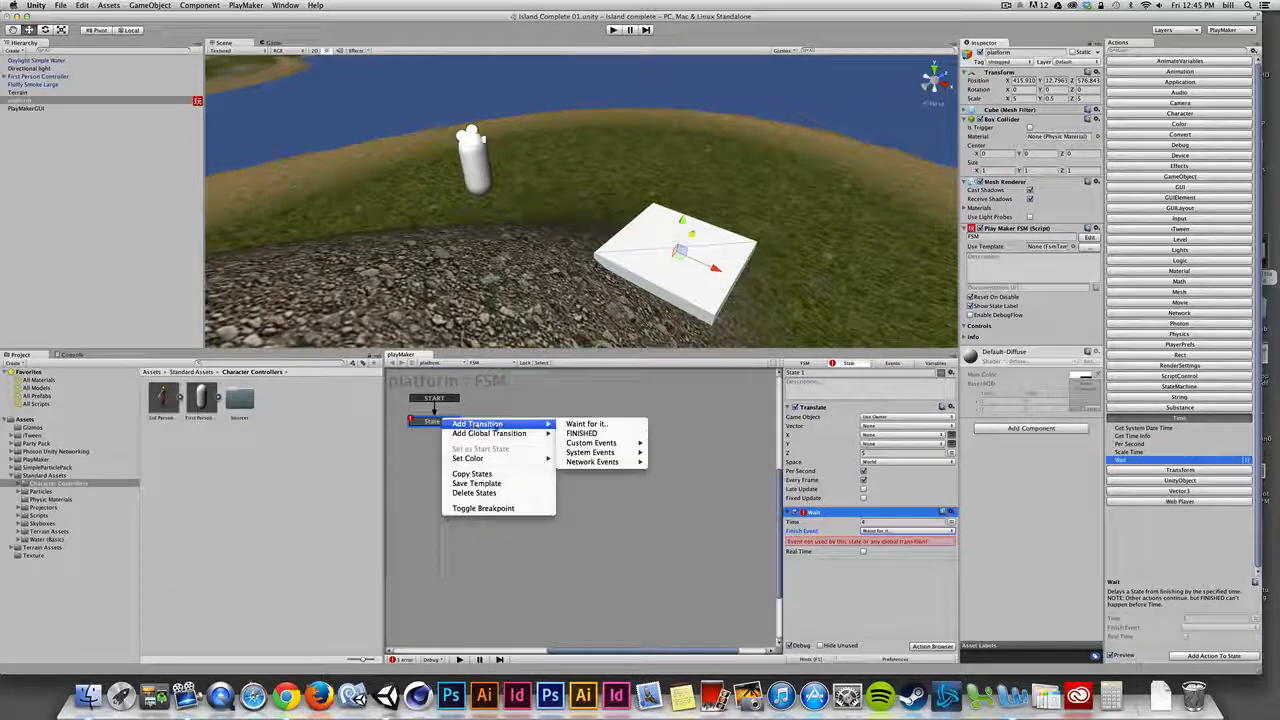
{"action": "left_click", "coordinate": [588, 425]}
{"action": "right_click", "coordinate": [530, 423]}
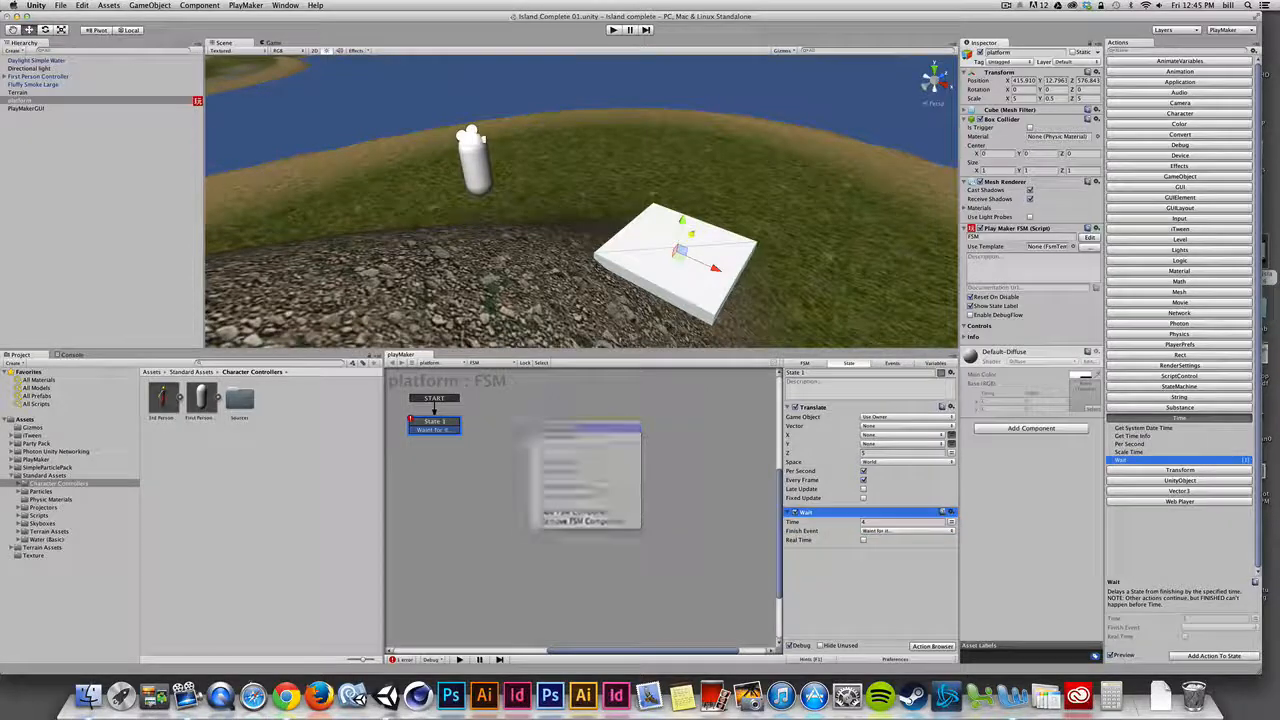
{"action": "left_click", "coordinate": [550, 427]}
{"action": "left_click_drag", "start_coordinate": [433, 429], "coordinate": [545, 427]}
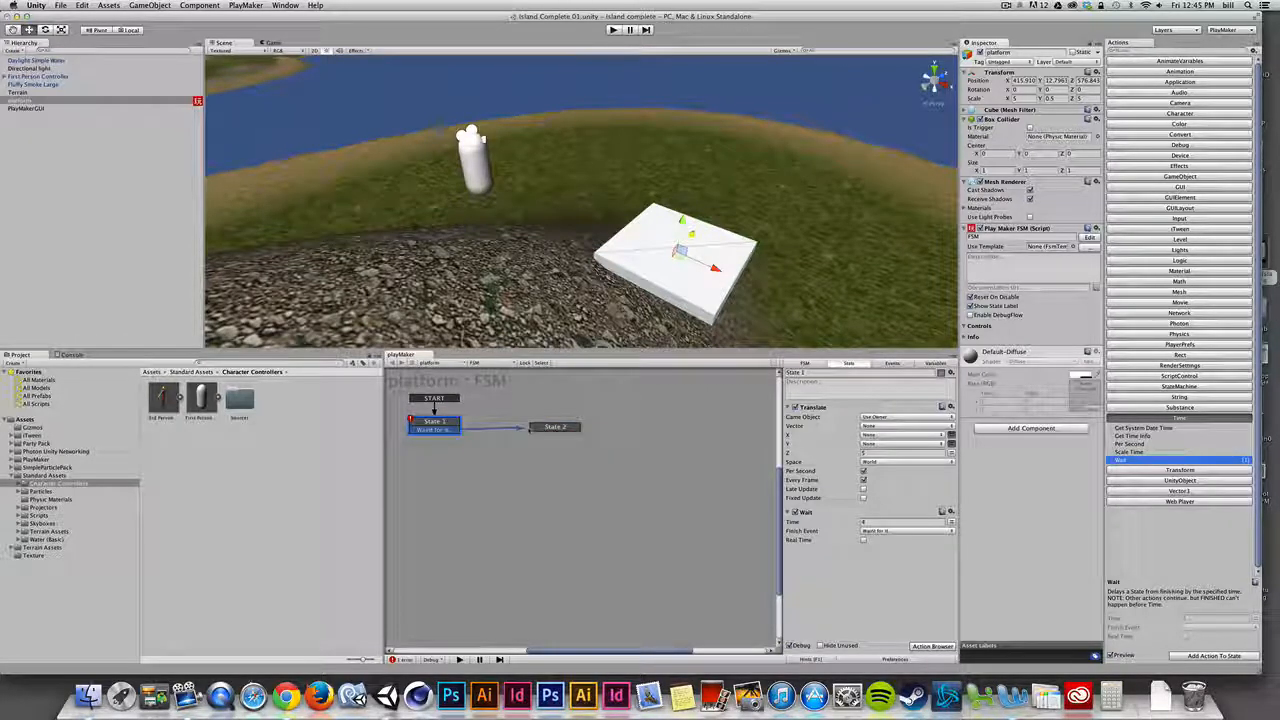
Step: Add a Translate action to State 2 with Z set to -5 and Space set to World
{"action": "left_click", "coordinate": [562, 427]}
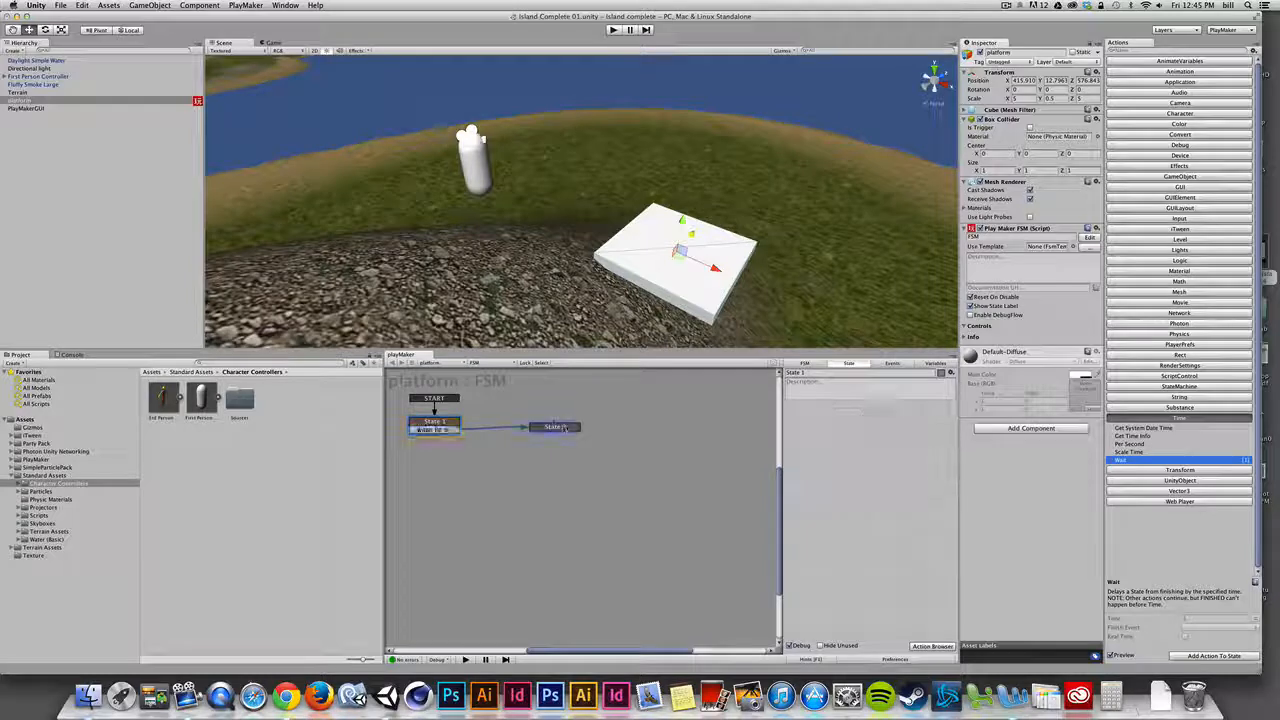
{"action": "left_click", "coordinate": [1185, 470]}
{"action": "left_click", "coordinate": [1168, 580]}
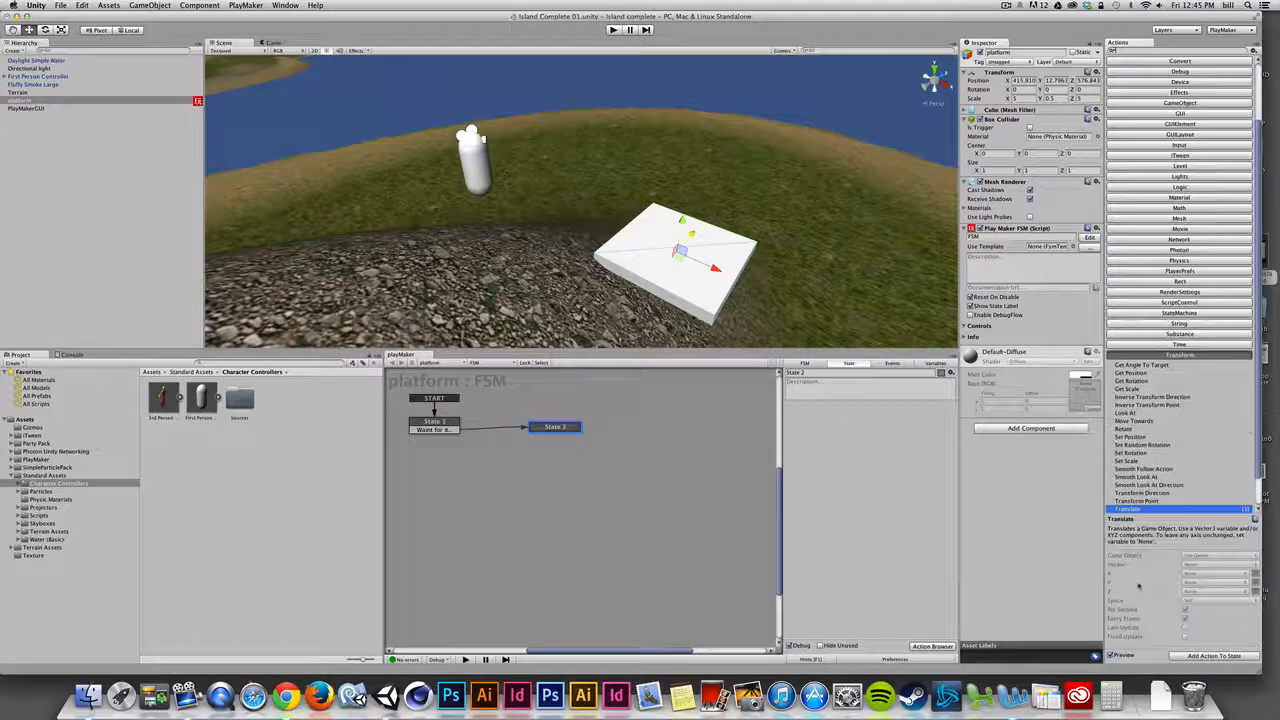
{"action": "double_click", "coordinate": [1125, 508]}
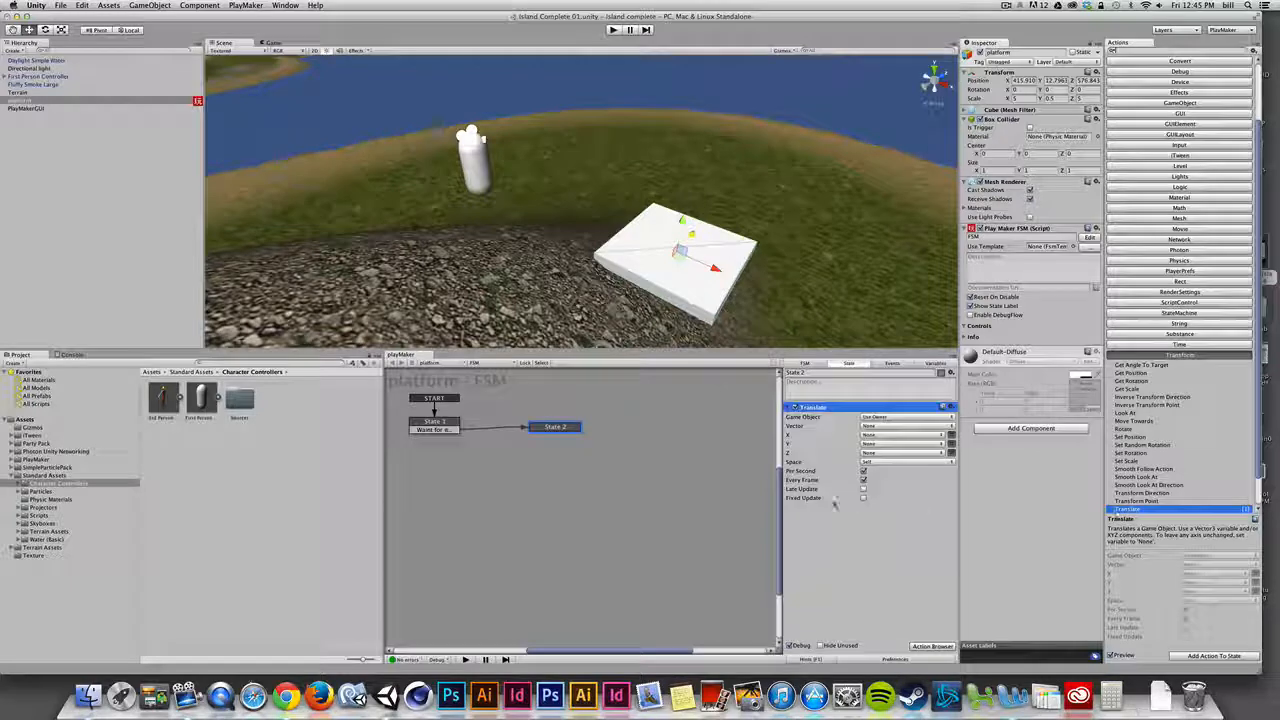
{"action": "left_click", "coordinate": [882, 463]}
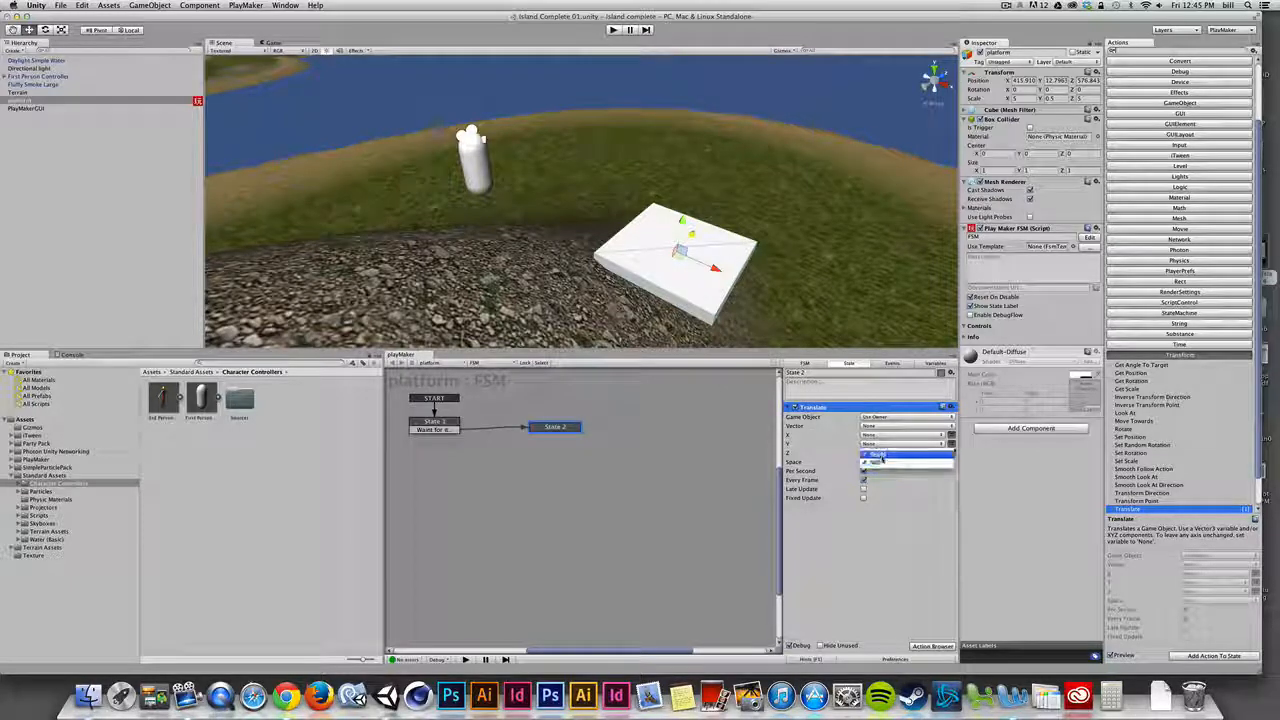
{"action": "left_click", "coordinate": [885, 454]}
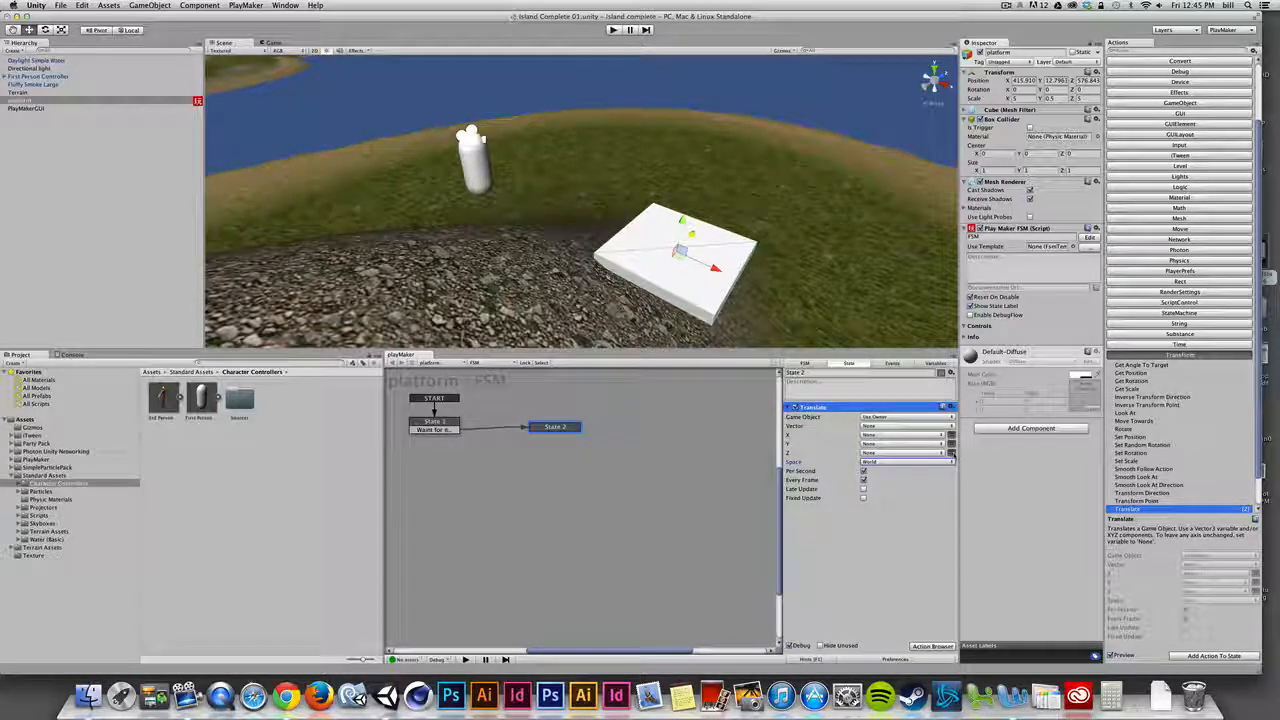
{"action": "left_click", "coordinate": [952, 452]}
{"action": "type", "text": "-"}
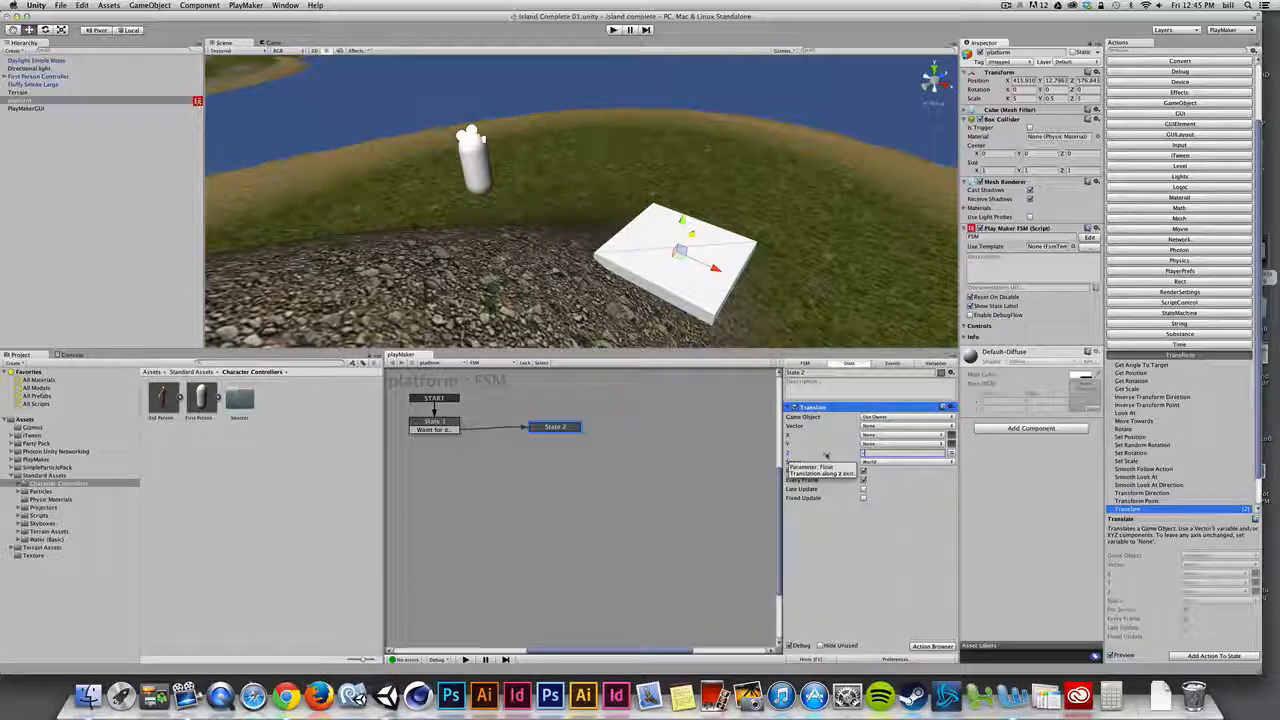
{"action": "type", "text": "5"}
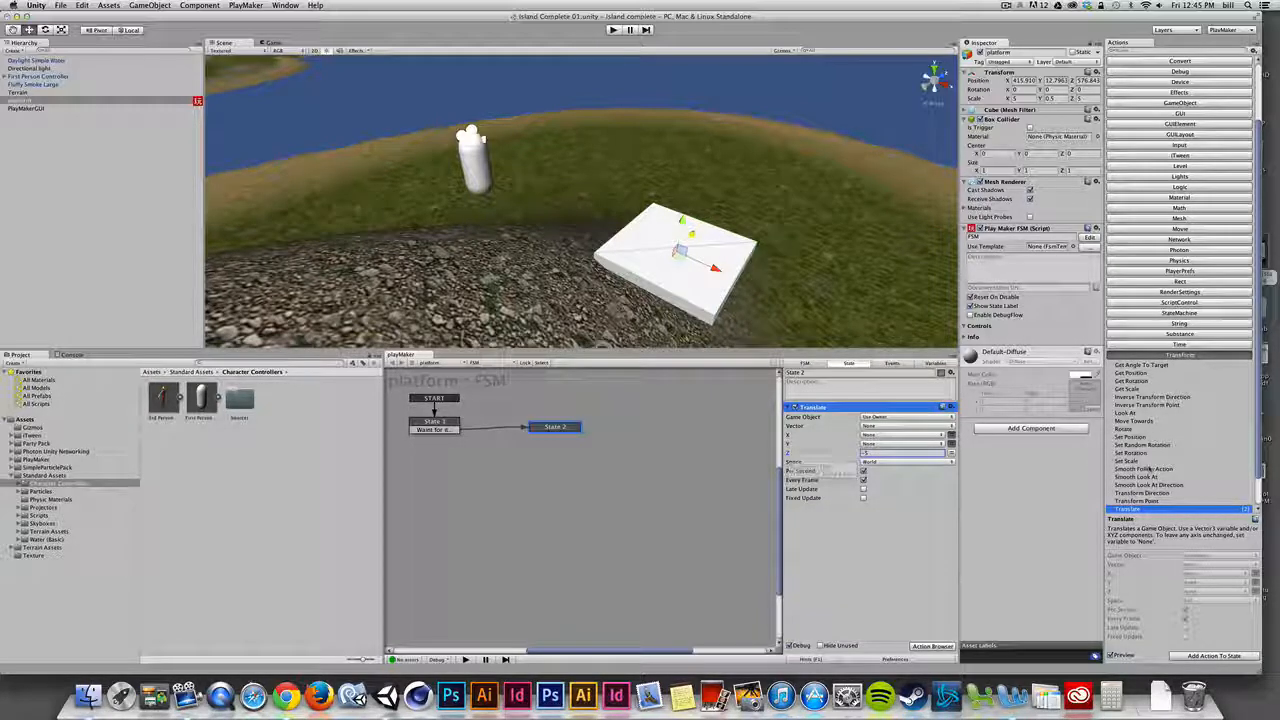
Step: Add a Wait action below Translate in State 2 with time 4, Real Time enabled and "Waint for it..." as its finish event
{"action": "left_click", "coordinate": [1178, 345]}
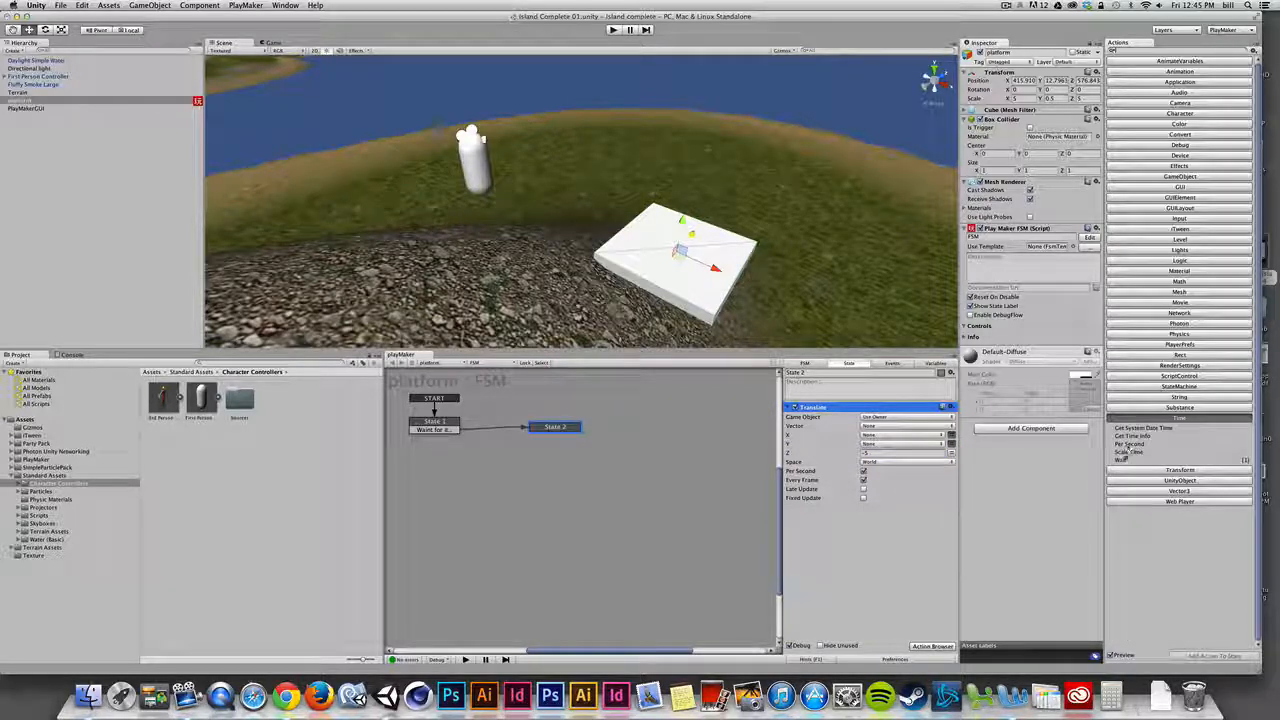
{"action": "left_click_drag", "start_coordinate": [1125, 459], "coordinate": [866, 539]}
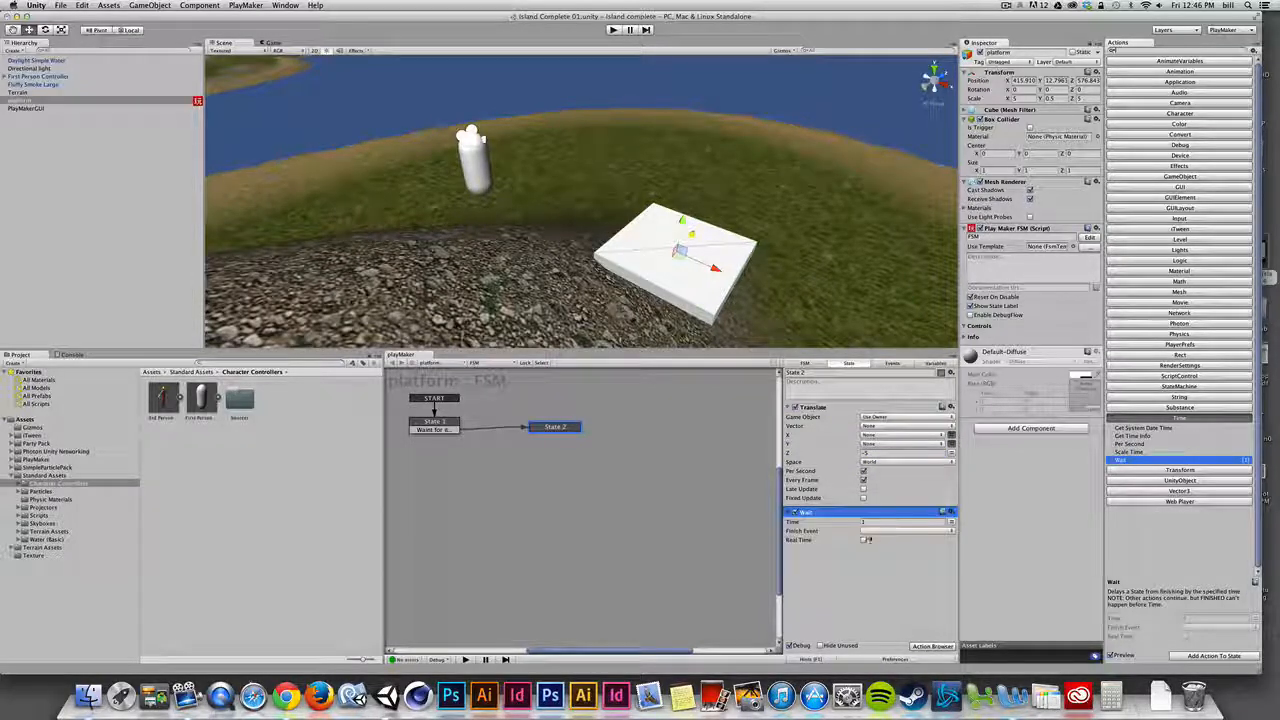
{"action": "left_click", "coordinate": [870, 522]}
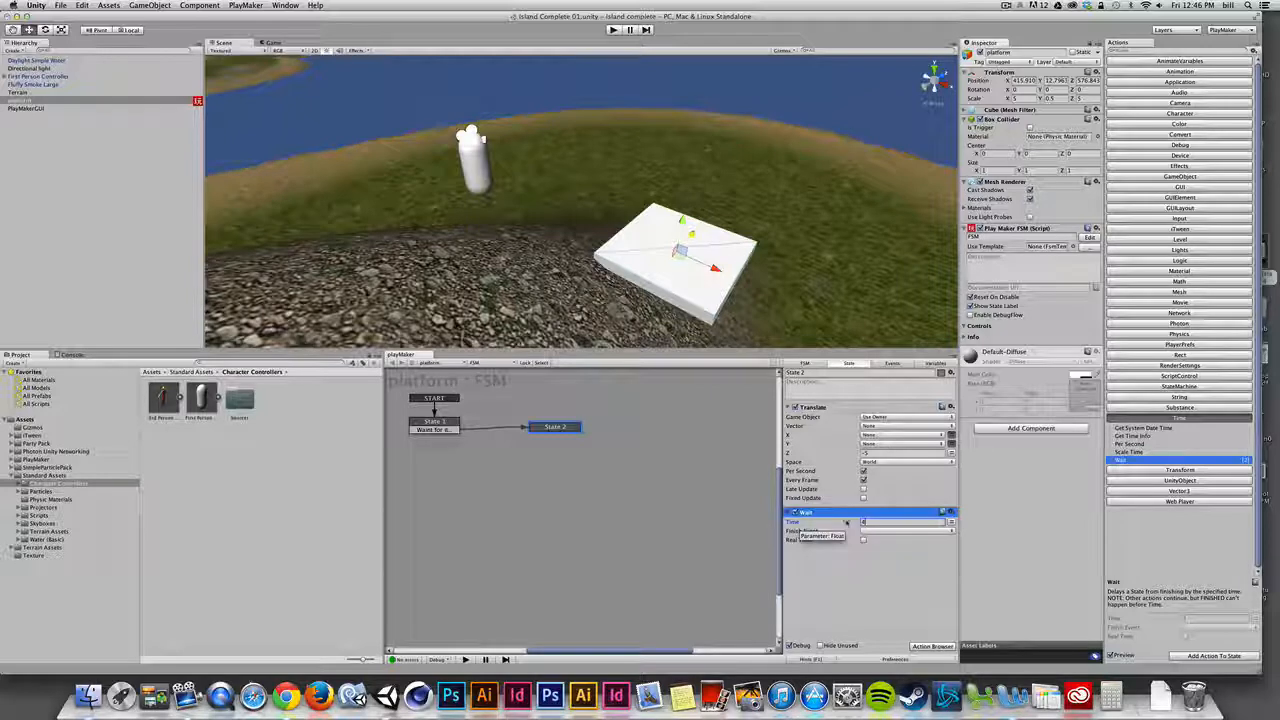
{"action": "left_click", "coordinate": [865, 540]}
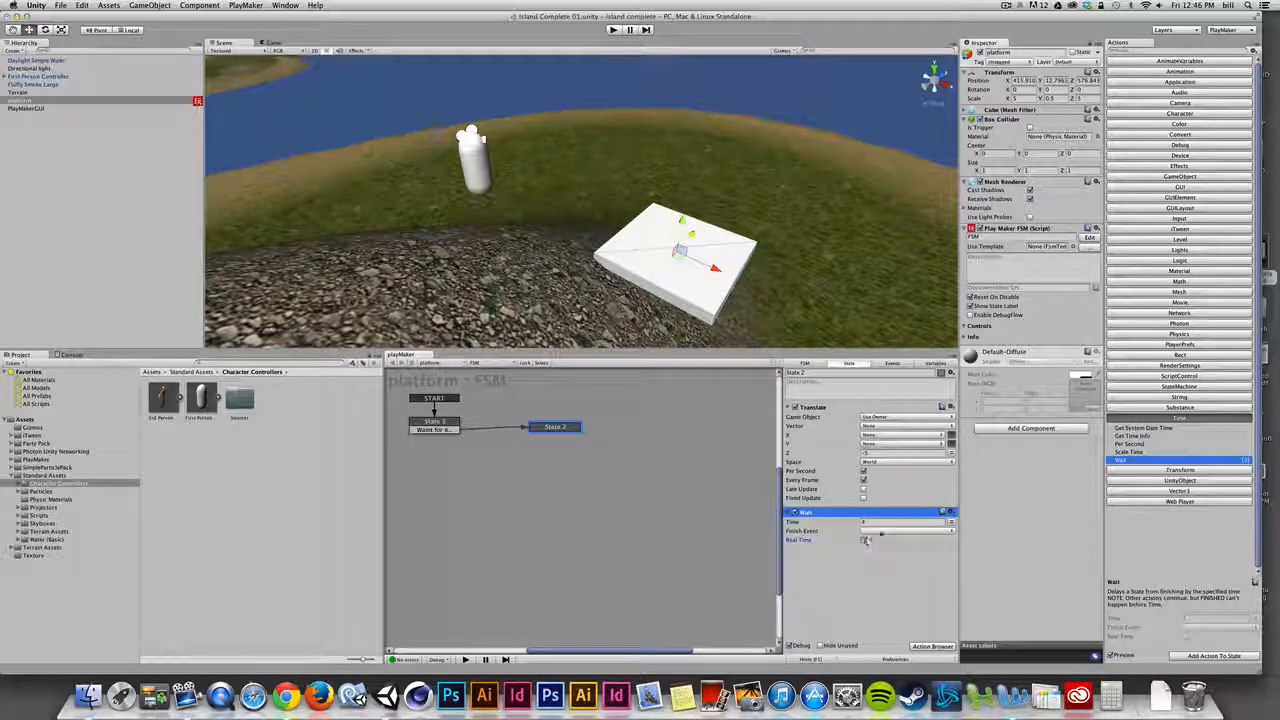
{"action": "left_click", "coordinate": [880, 531]}
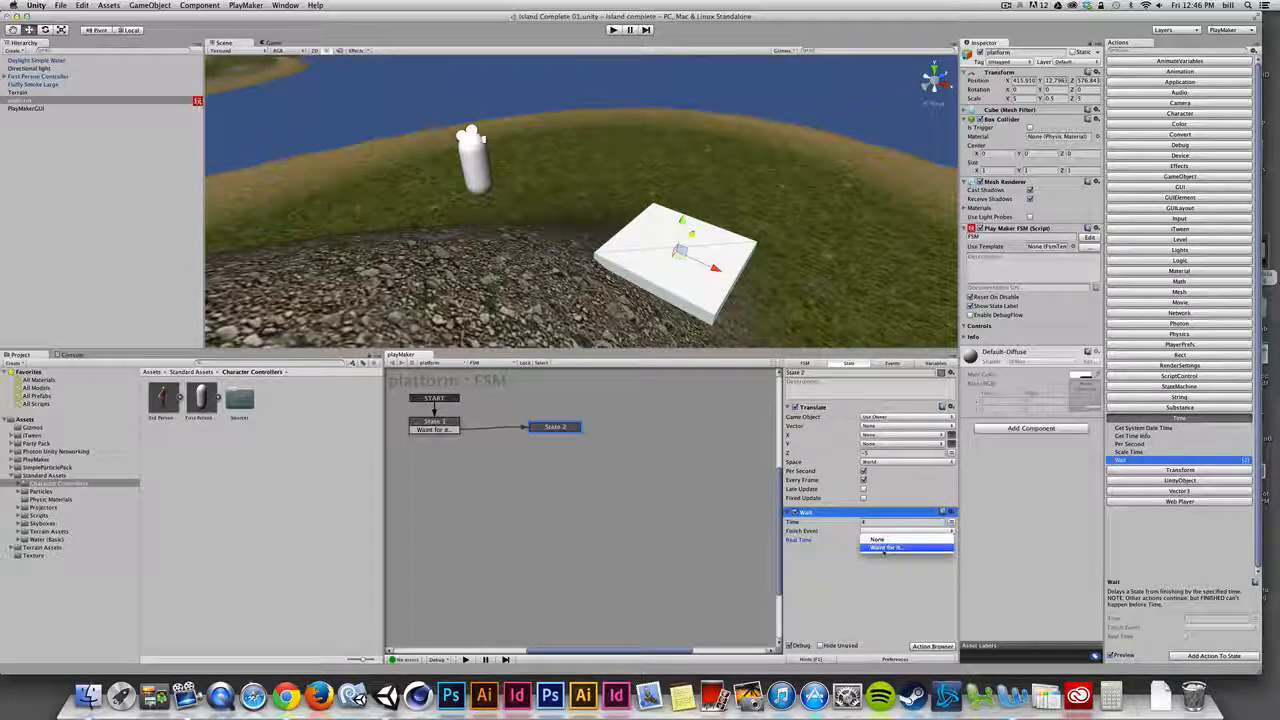
{"action": "left_click", "coordinate": [884, 548]}
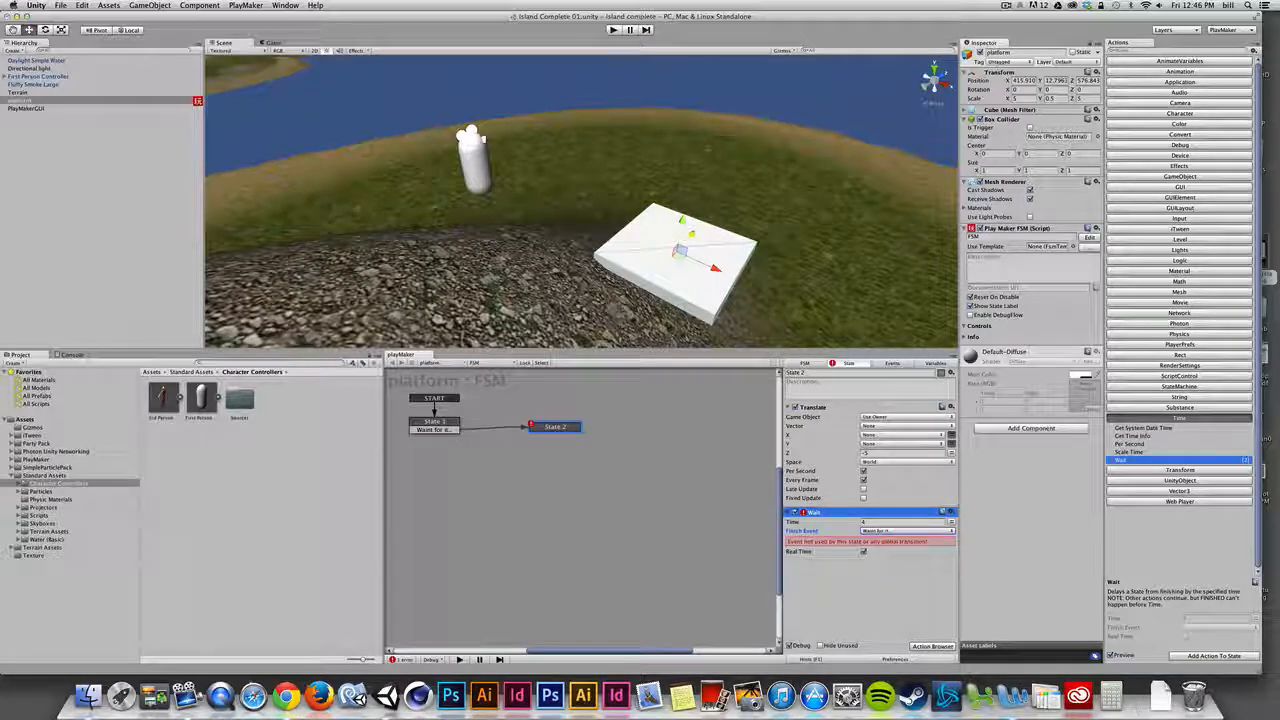
Step: Add a "Waint for it..." transition to State 2 and link it back to State 1
{"action": "mouse_move", "coordinate": [588, 434]}
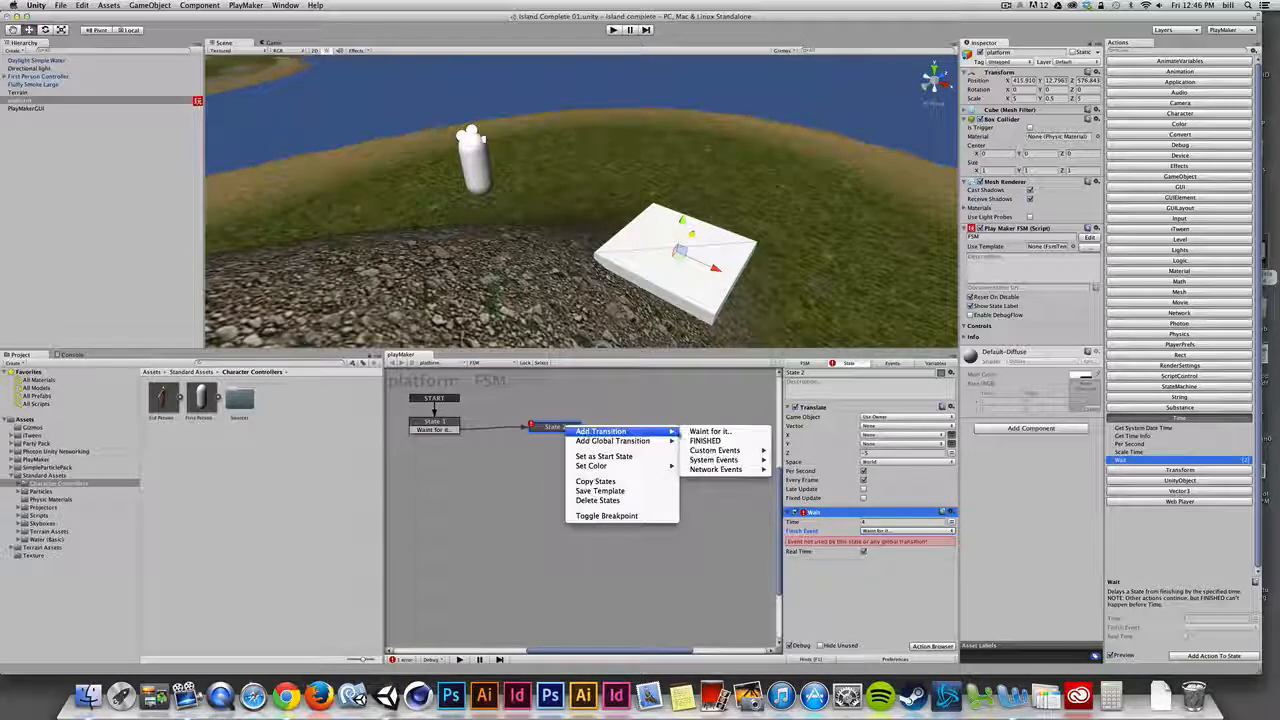
{"action": "left_click", "coordinate": [700, 432]}
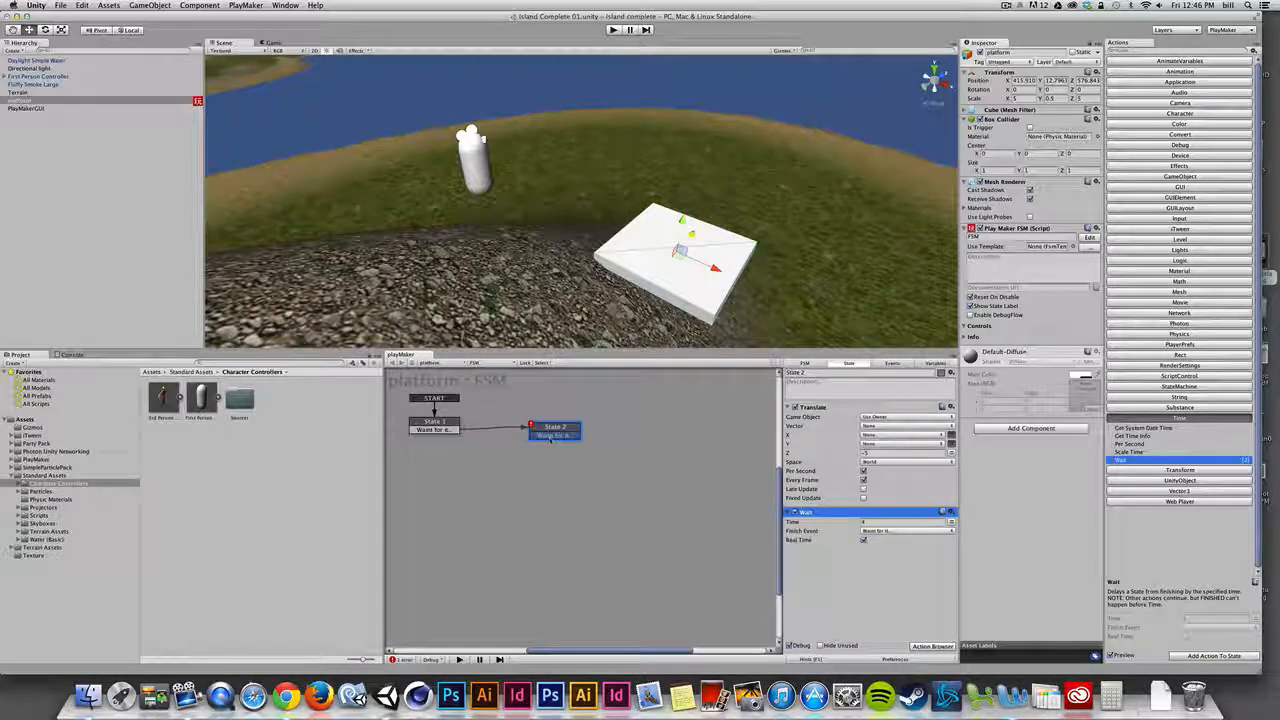
{"action": "left_click_drag", "start_coordinate": [555, 435], "coordinate": [435, 426]}
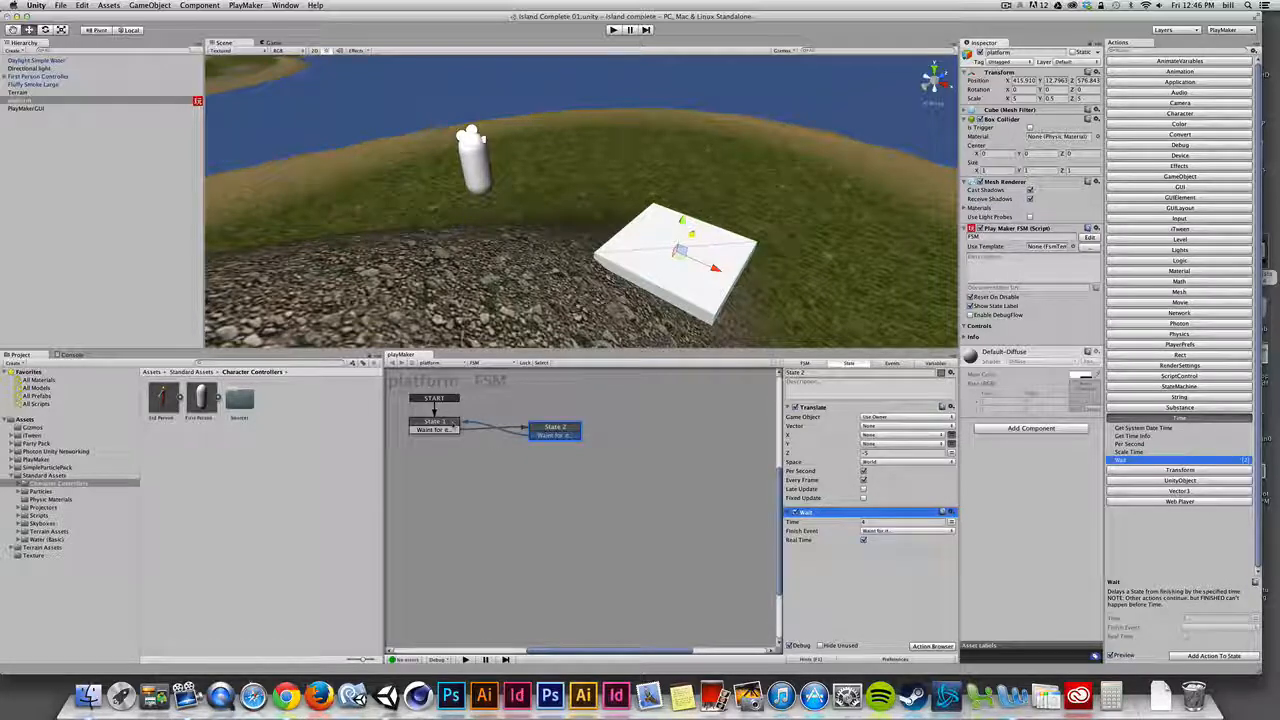
Step: Enable Real Time on State 1's Wait action and make sure it is also enabled on State 2's Wait action
{"action": "left_click", "coordinate": [450, 428]}
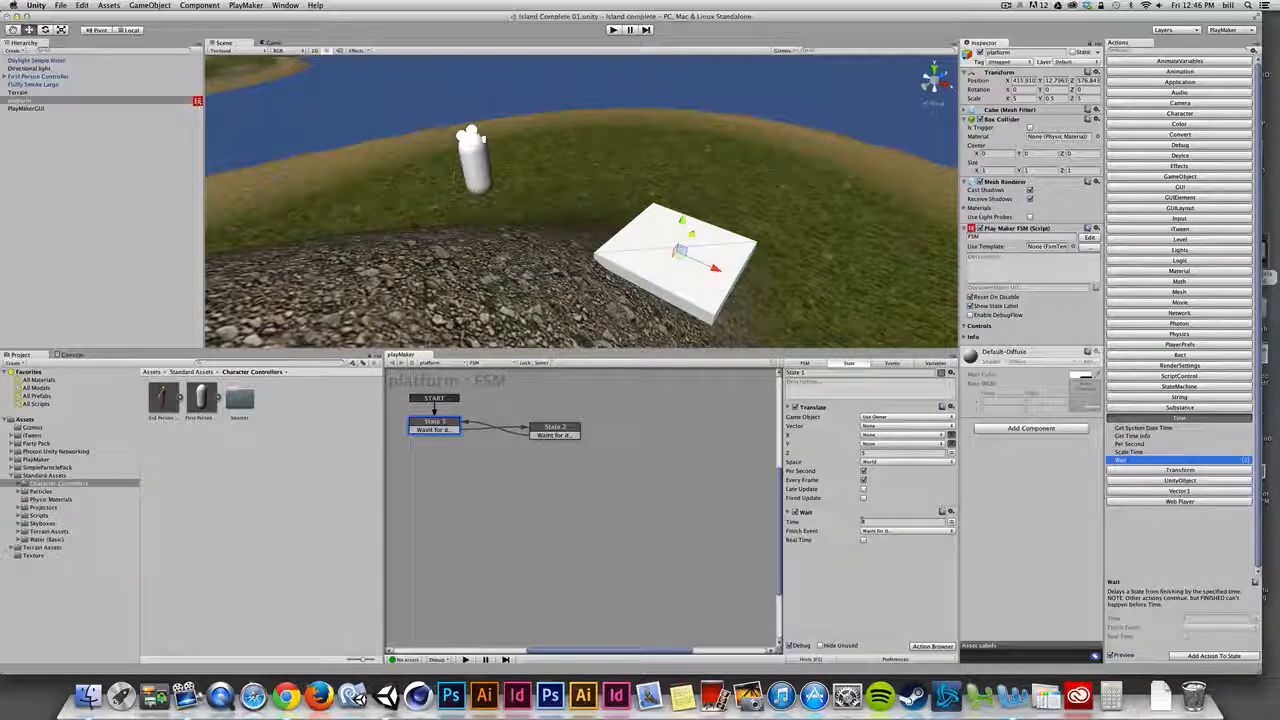
{"action": "left_click", "coordinate": [863, 540]}
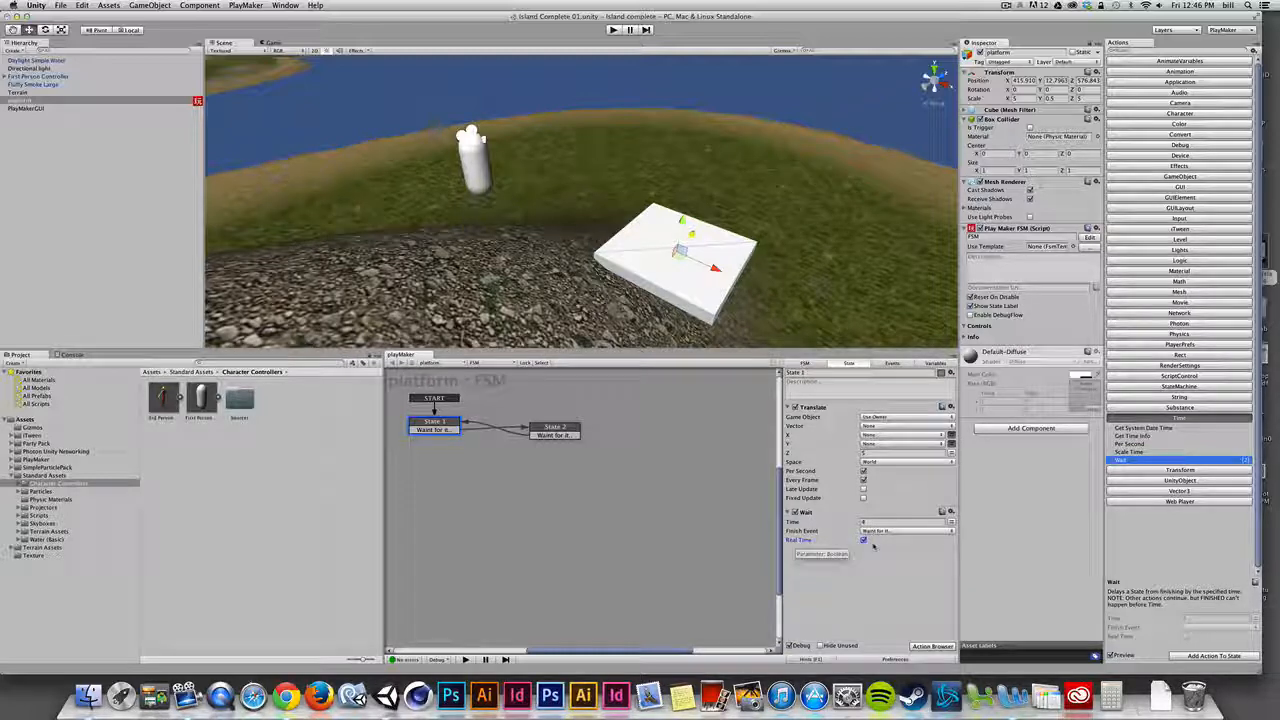
{"action": "left_click", "coordinate": [555, 430]}
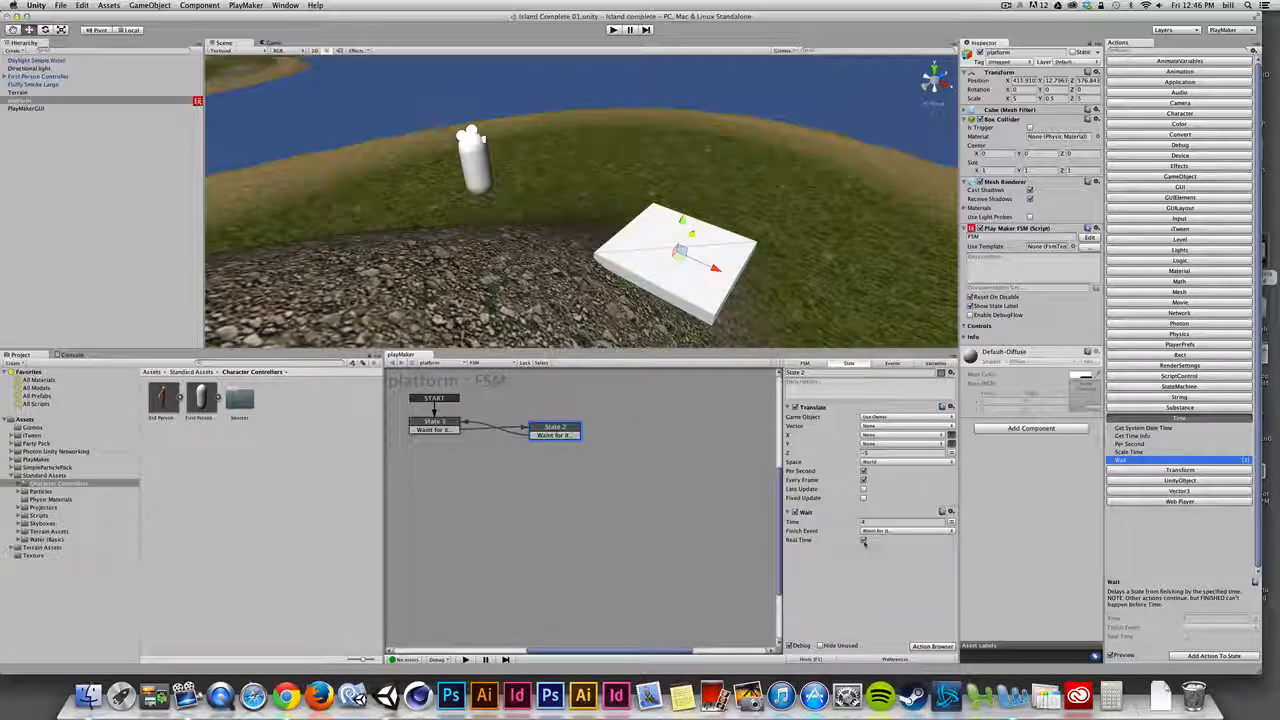
{"action": "left_click", "coordinate": [864, 541]}
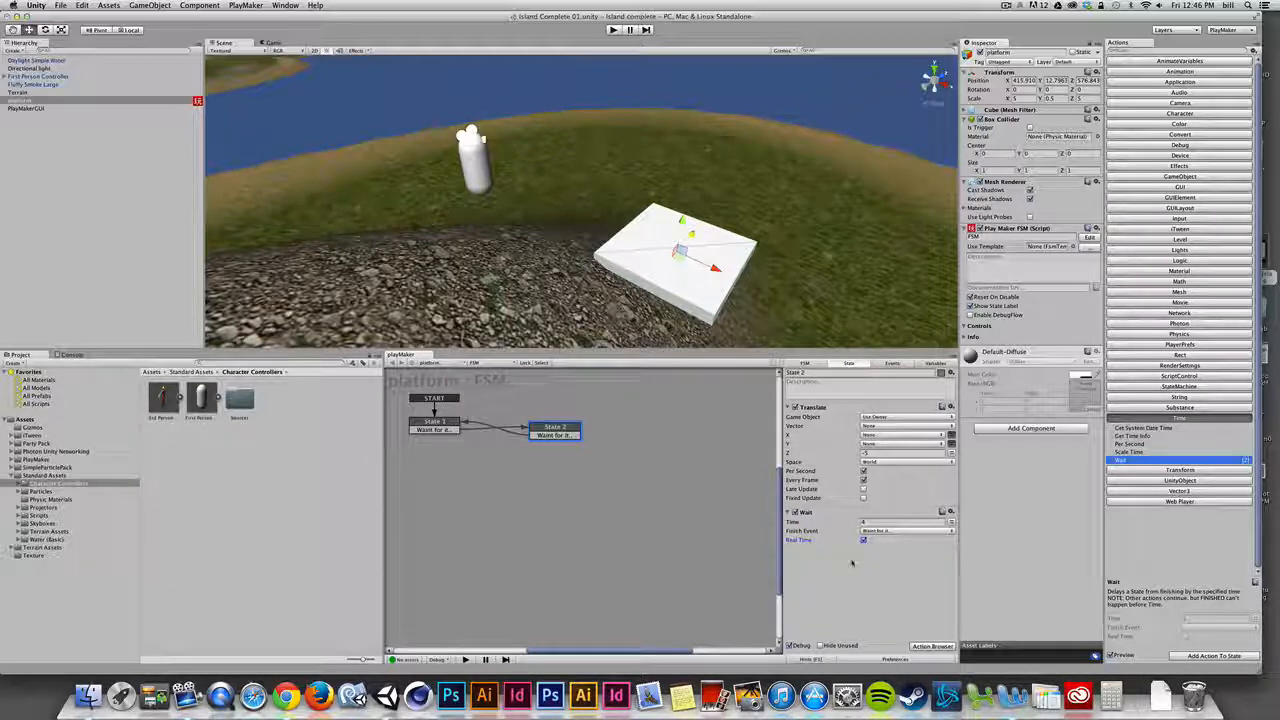
Step: Run the game and walk the first-person character forward to test the platform's back-and-forth movement
{"action": "left_click", "coordinate": [613, 29]}
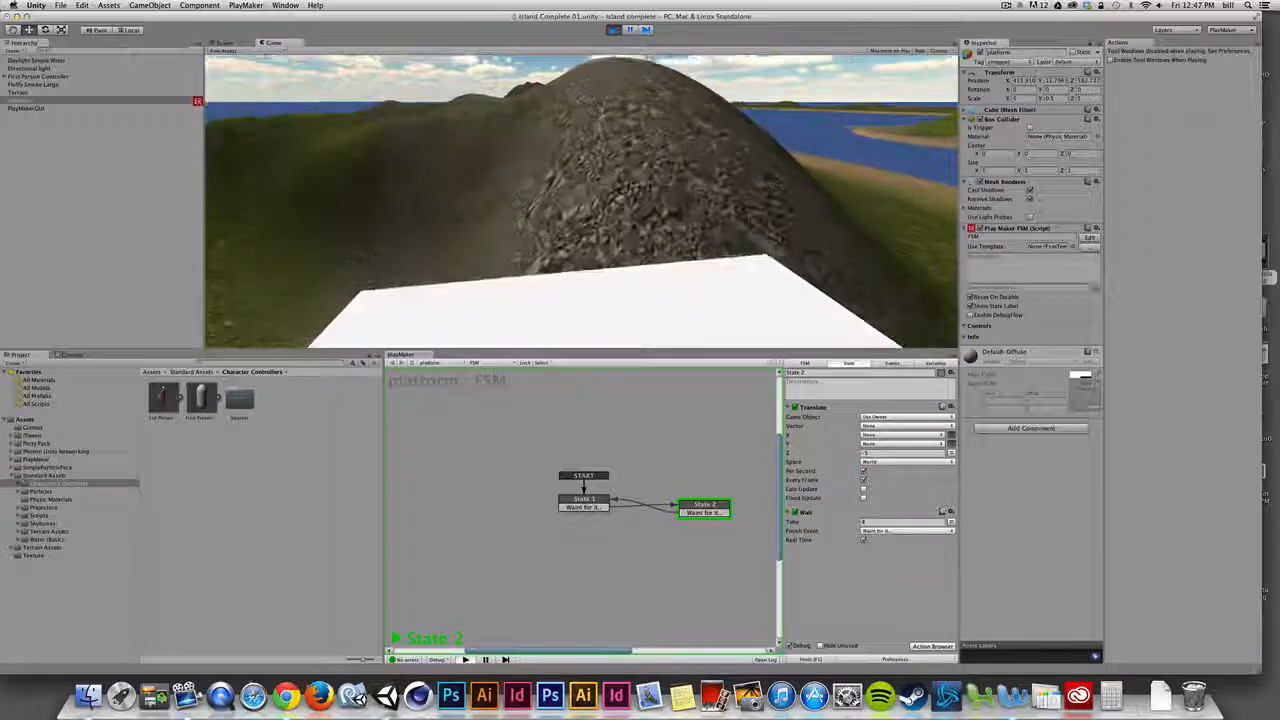
{"action": "key", "text": "w"}
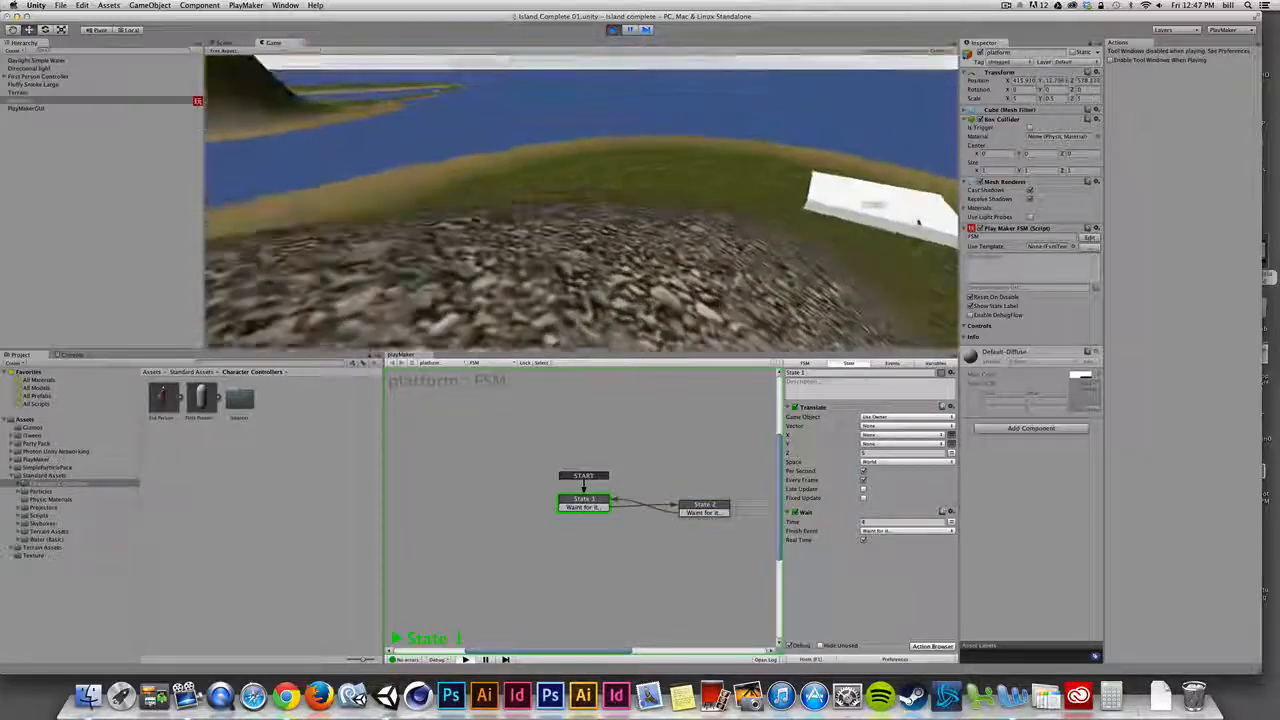